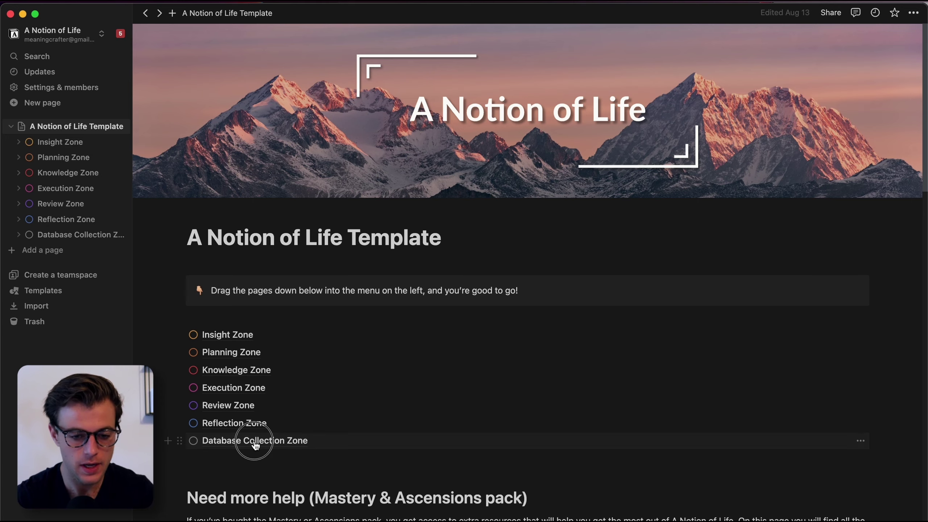
# Open the Action Tracker database from the Execution & Planning Databases of the Database Collection Zone
pyautogui.click(255, 440)
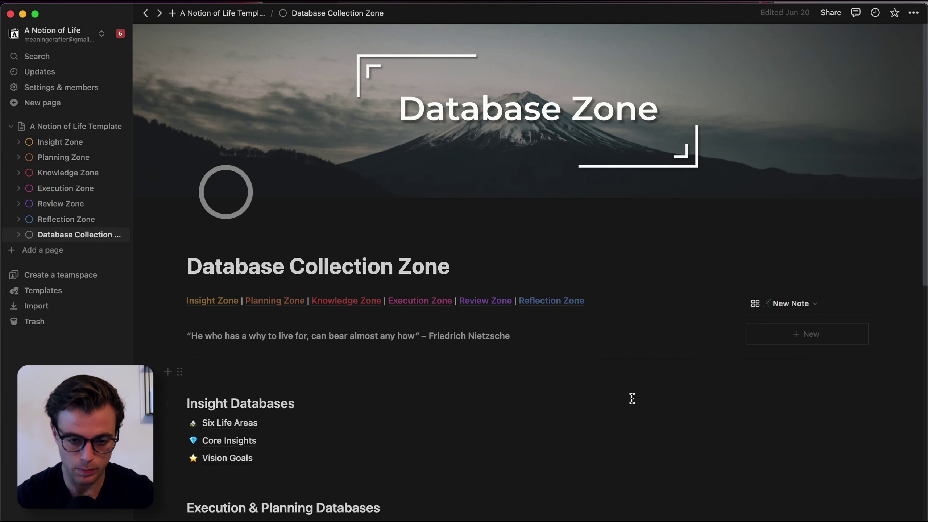
pyautogui.scroll(-1, 439, 430)
pyautogui.scroll(-7, 440, 431)
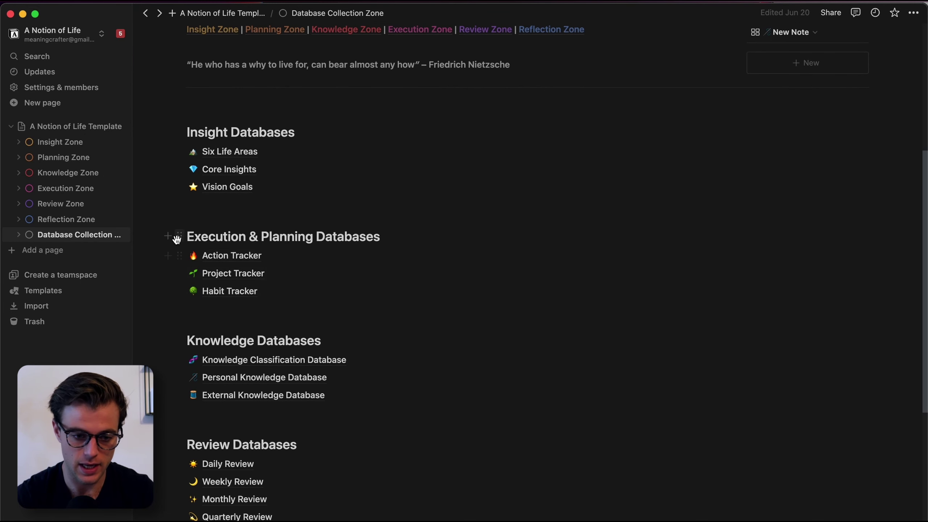
pyautogui.click(240, 260)
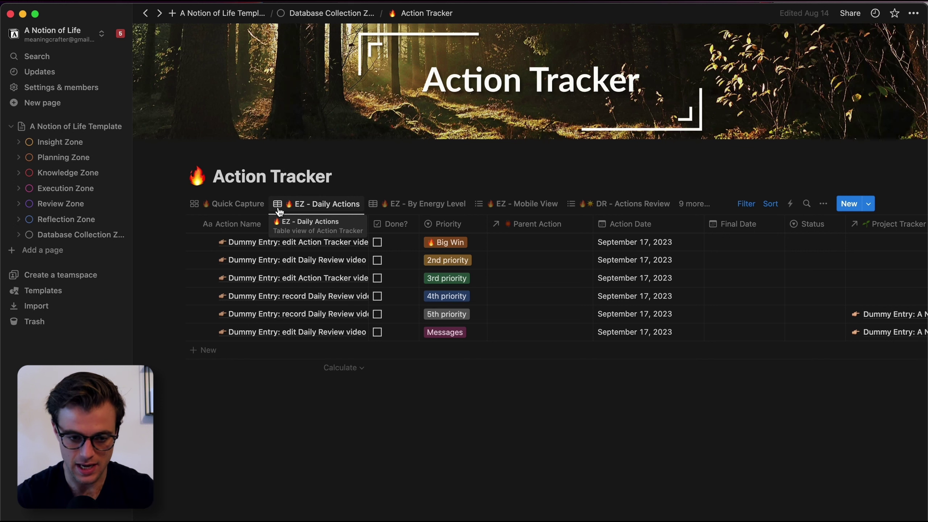
# Look through the Quick Capture and EZ - By Energy Level views, and return to EZ - Daily Actions
pyautogui.click(225, 204)
pyautogui.click(304, 206)
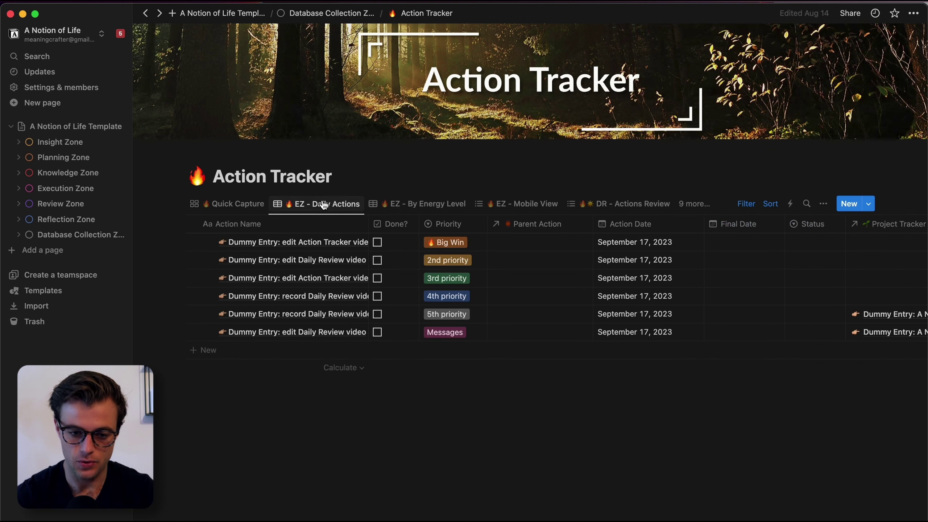
pyautogui.click(425, 203)
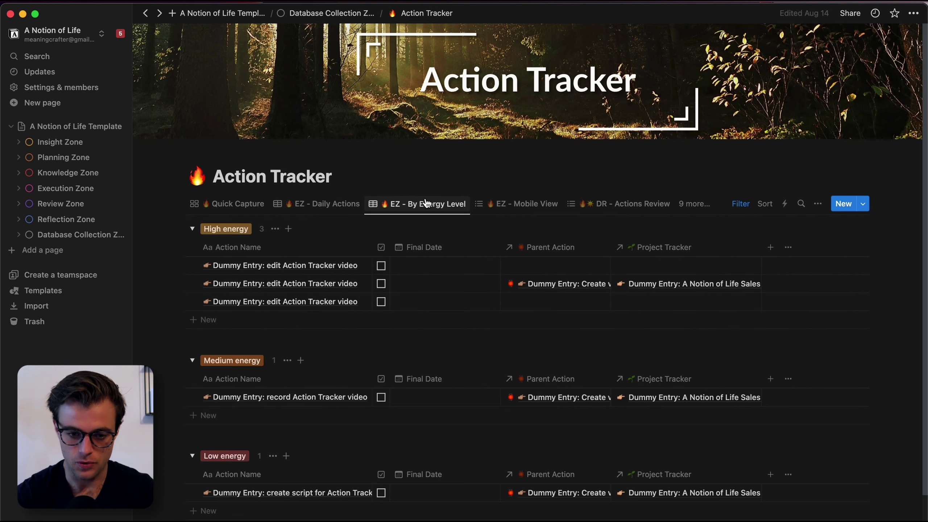
pyautogui.click(324, 208)
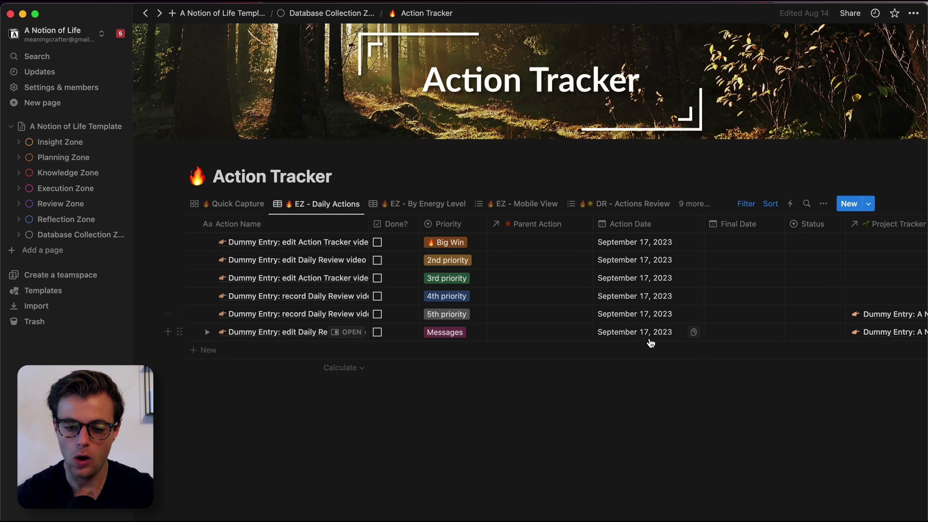
# Set the Action Date of the Big Win action to September 18, 2023
pyautogui.click(635, 243)
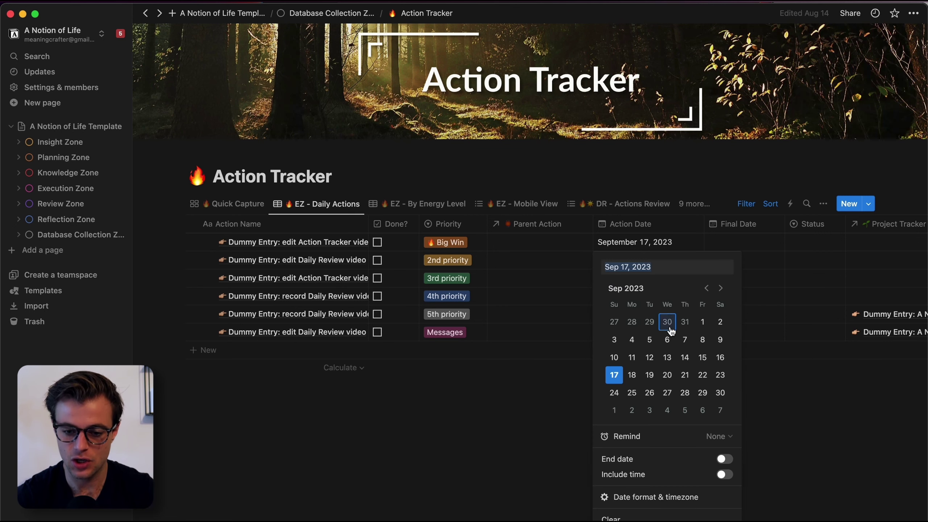
pyautogui.click(638, 379)
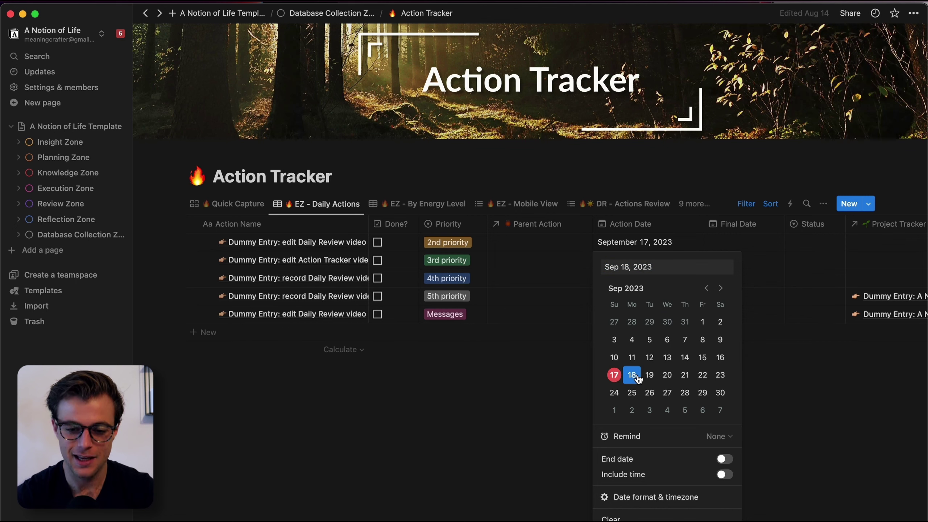
pyautogui.click(461, 393)
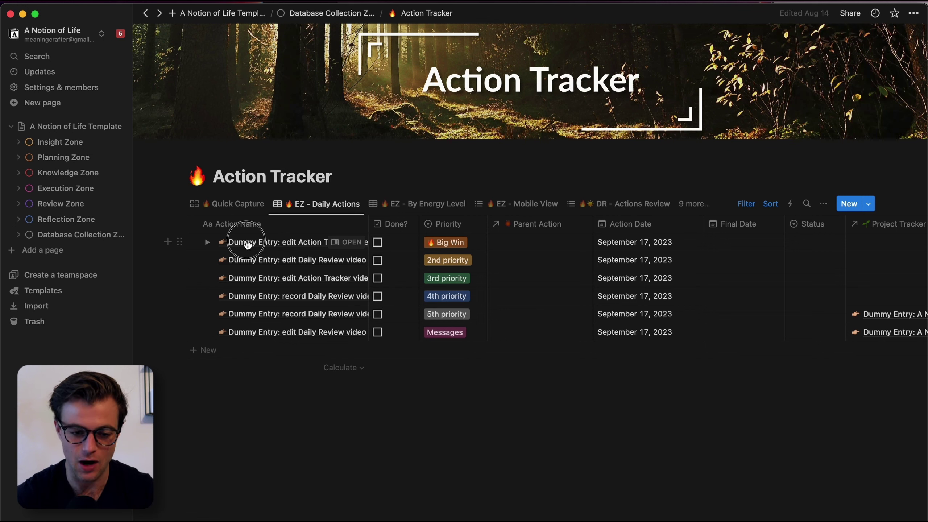
# Rename the Big Win action as "Clean the kitchen"
pyautogui.click(233, 242)
pyautogui.tripleClick(233, 239)
pyautogui.write('Clean')
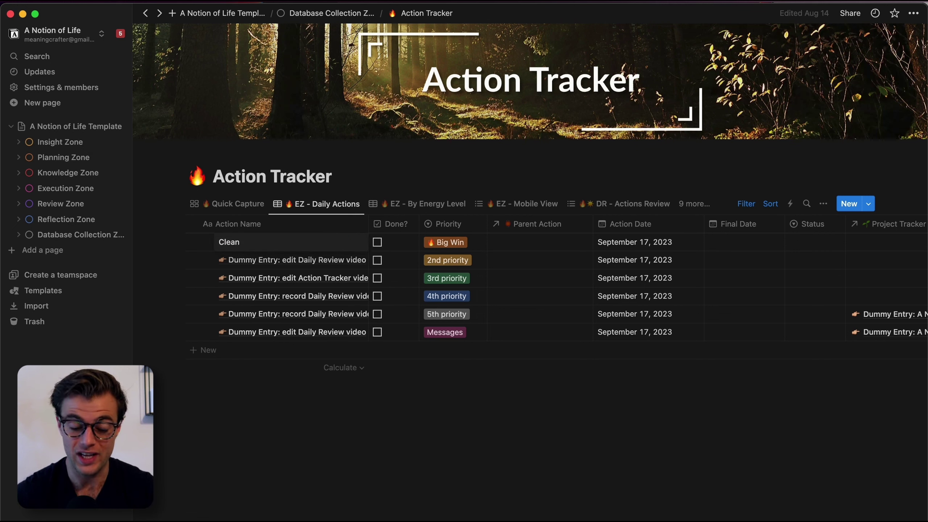
pyautogui.write(' the kitchen')
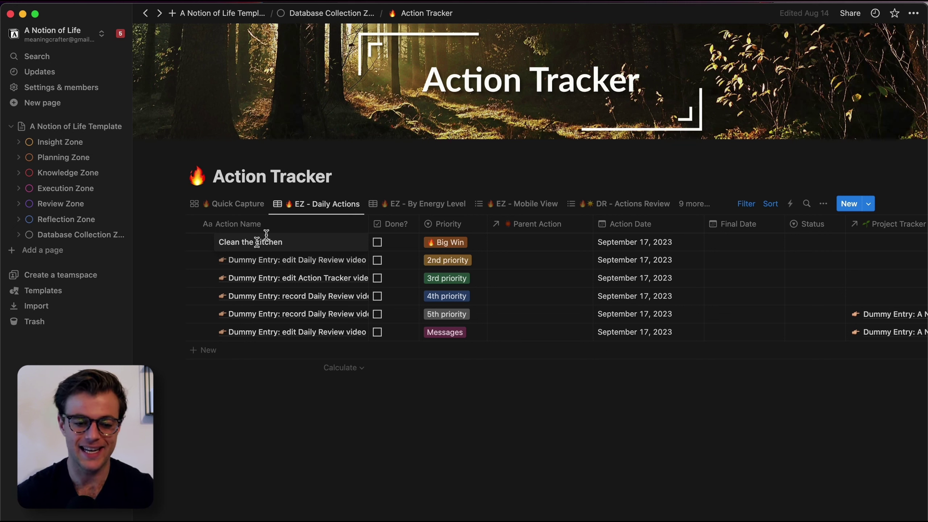
pyautogui.press('Escape')
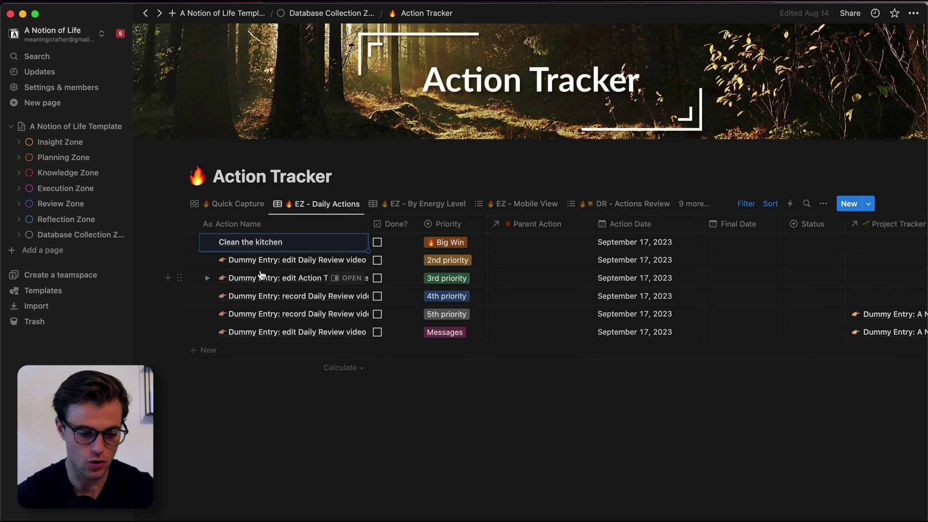
# Undo the renaming of the Big Win action
pyautogui.press('super+z')
pyautogui.press('super+z')
pyautogui.press('super+z')
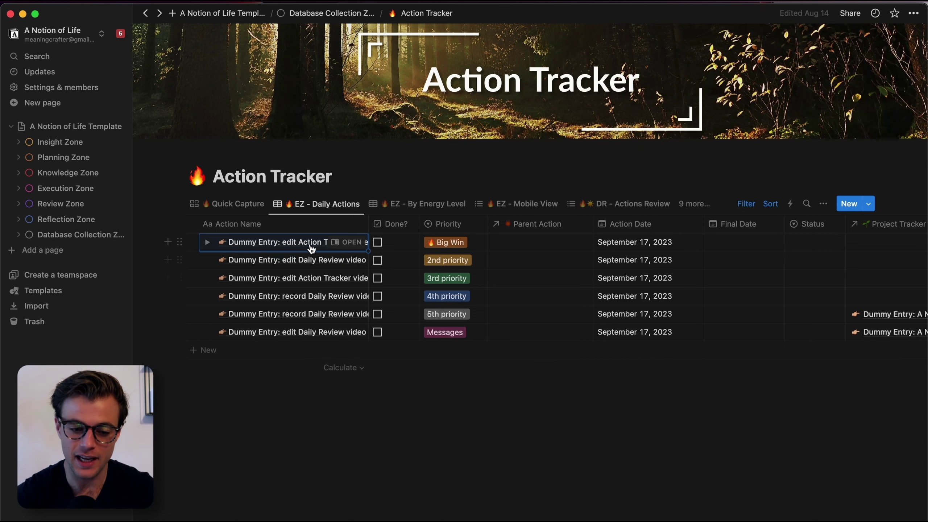
# Mark the Big Win, 2nd priority and 3rd priority actions as done
pyautogui.click(378, 244)
pyautogui.click(378, 243)
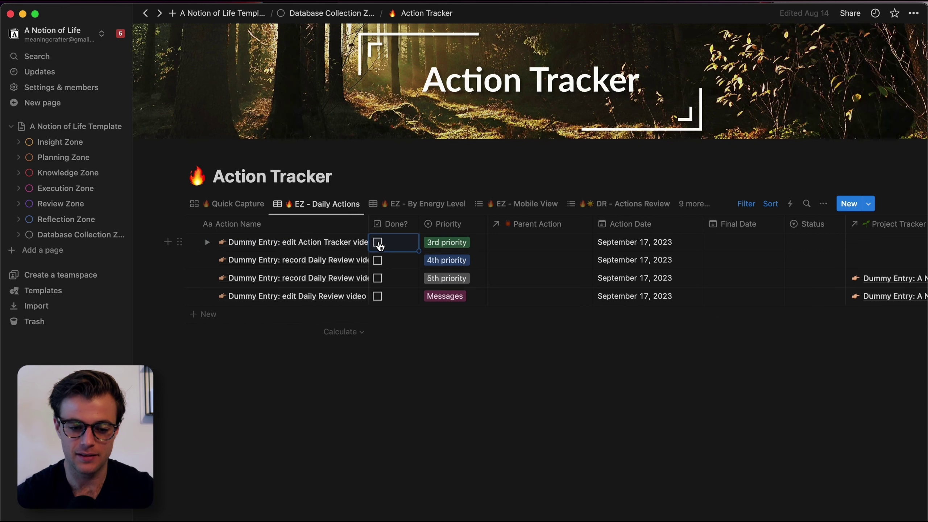
pyautogui.click(379, 244)
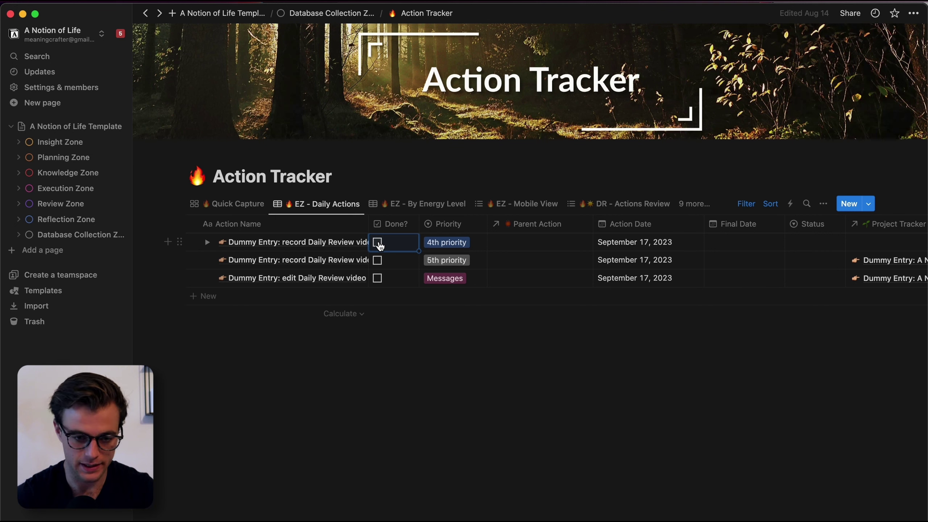
# Undo marking the three actions as done
pyautogui.press('super+z')
pyautogui.press('super+z')
pyautogui.press('super+z')
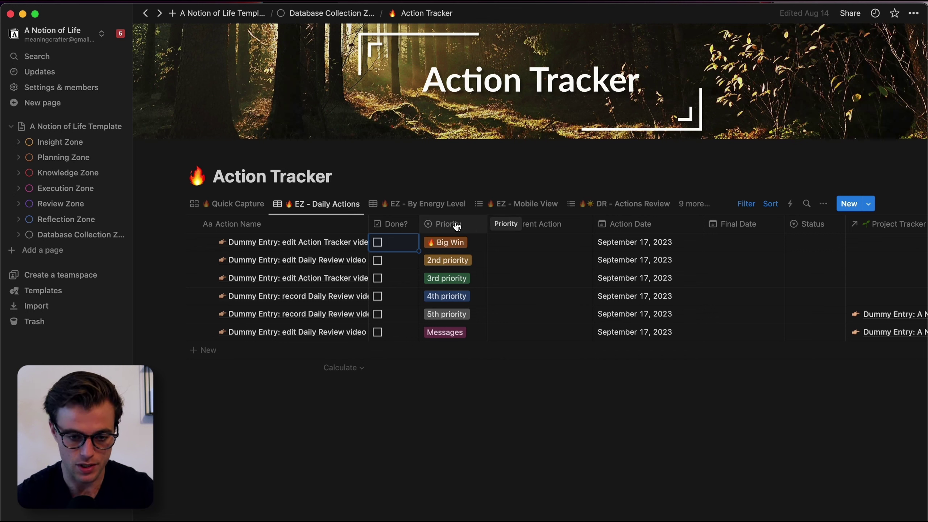
# Review the available Priority options on the Big Win and 2nd priority actions without changing them
pyautogui.click(456, 243)
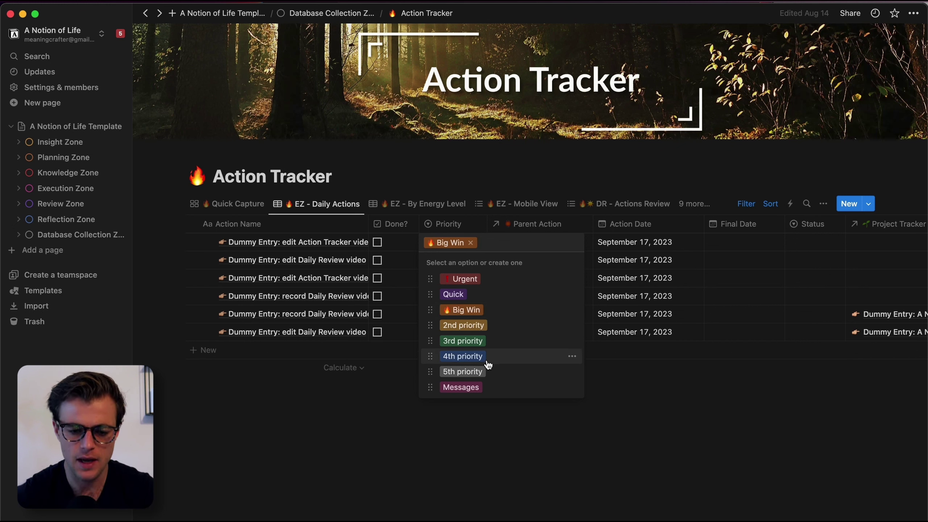
pyautogui.press('Escape')
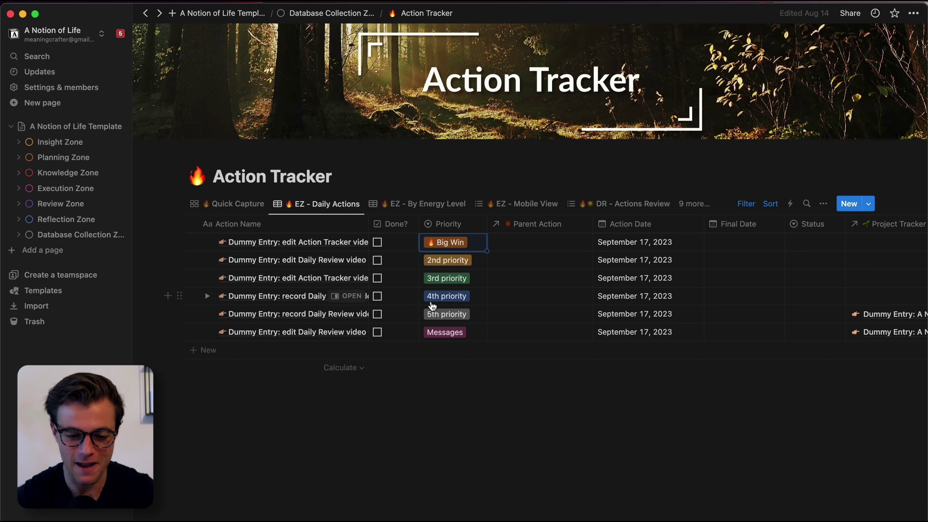
pyautogui.click(448, 262)
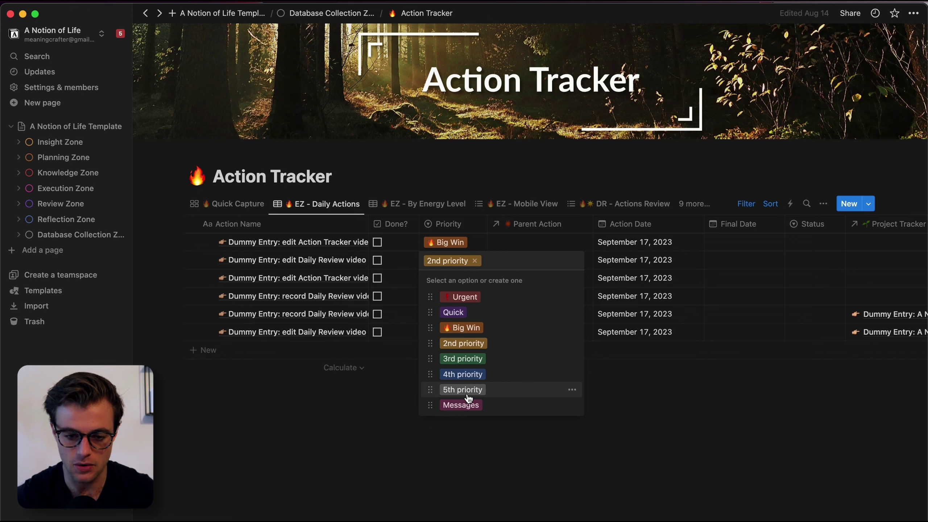
pyautogui.press('Escape')
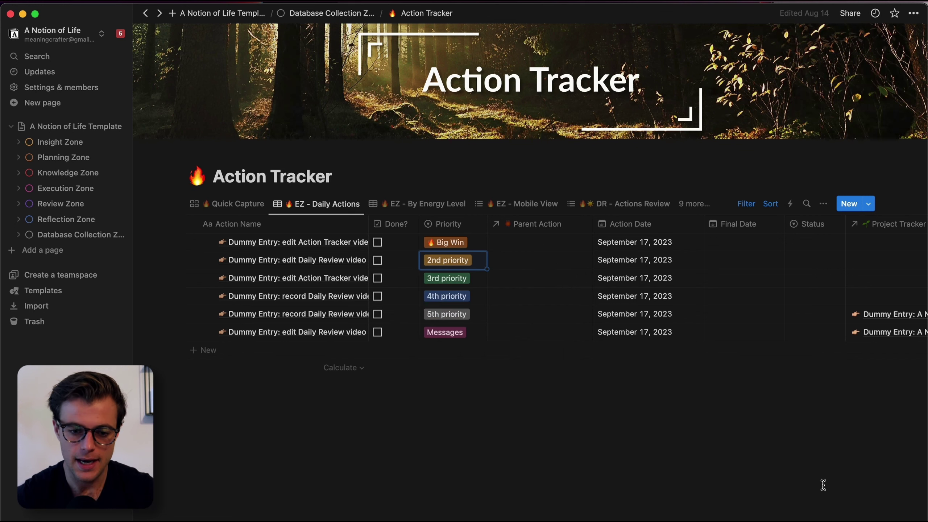
pyautogui.moveTo(548, 226); pyautogui.dragTo(550, 227)
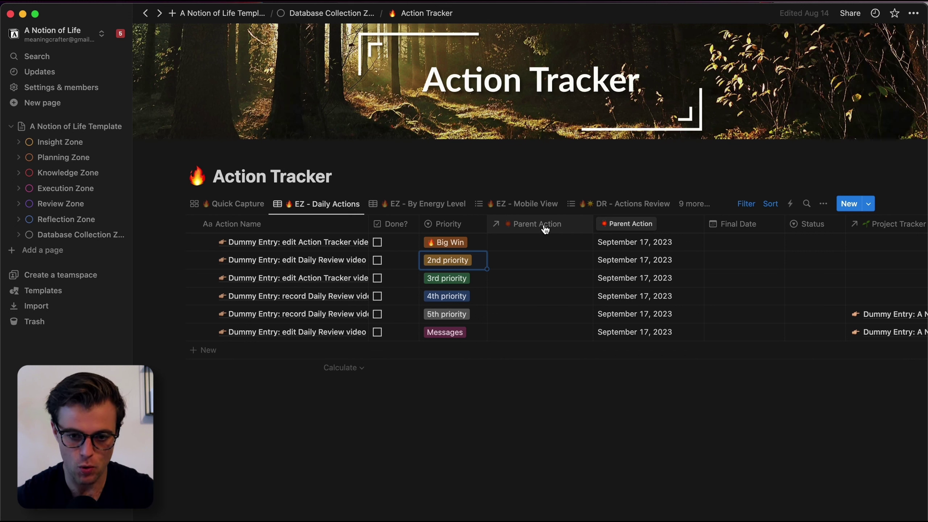
pyautogui.moveTo(545, 229); pyautogui.dragTo(596, 226)
# Set the Final Date of the Big Win action to September 21, 2023
pyautogui.hscroll(2, 537, 227)
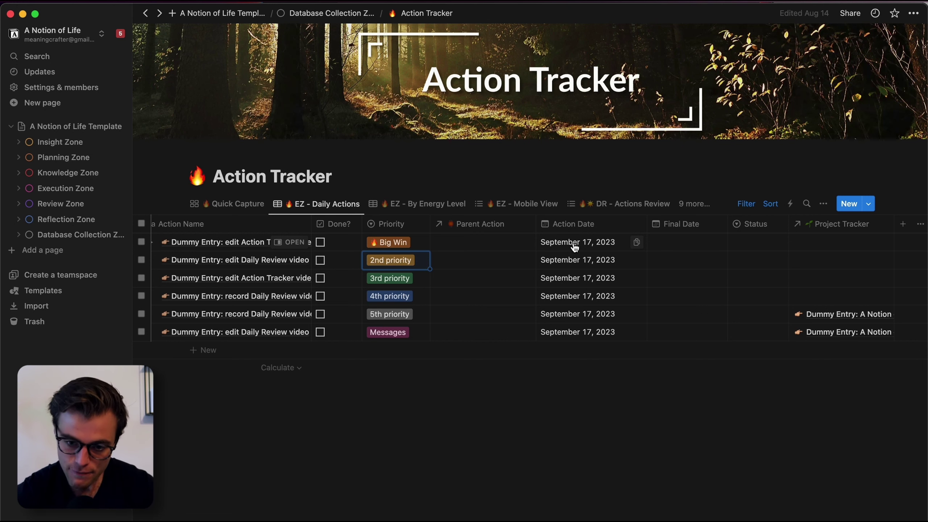
pyautogui.hscroll(-1, 575, 248)
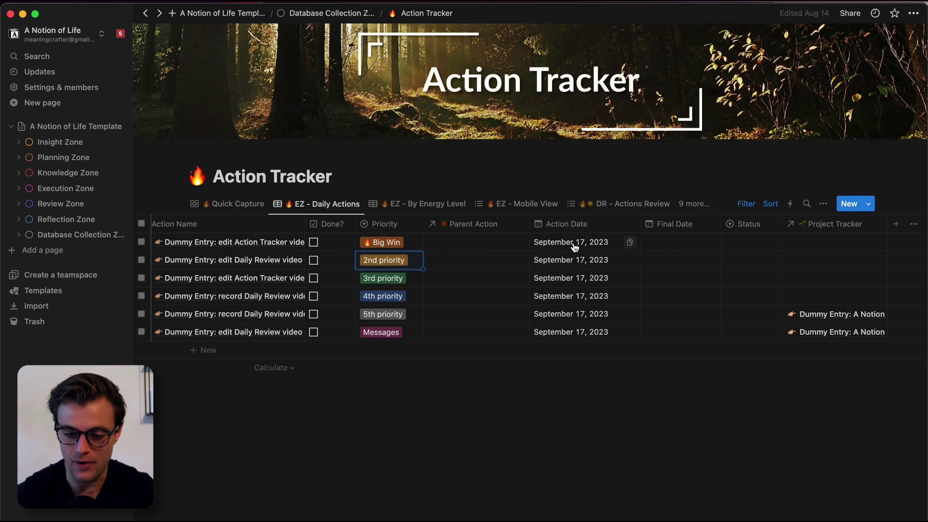
pyautogui.hscroll(3, 574, 248)
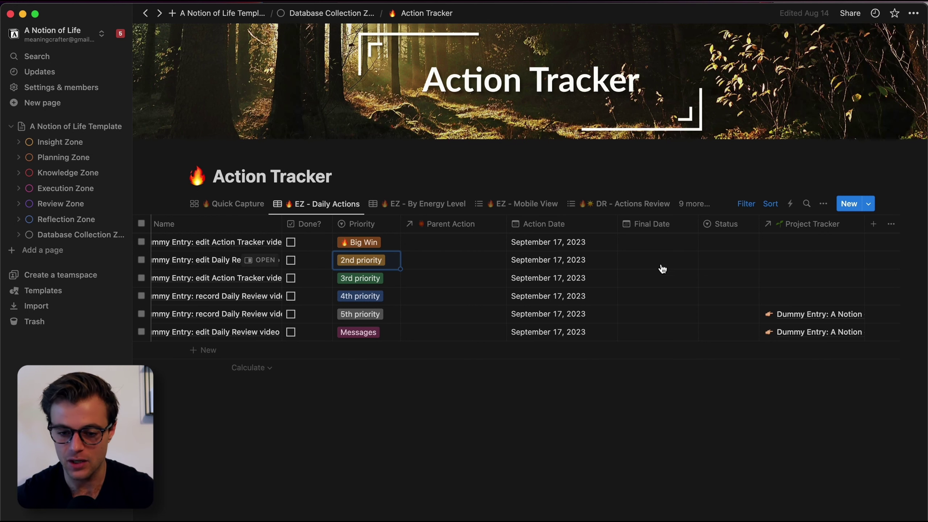
pyautogui.click(659, 246)
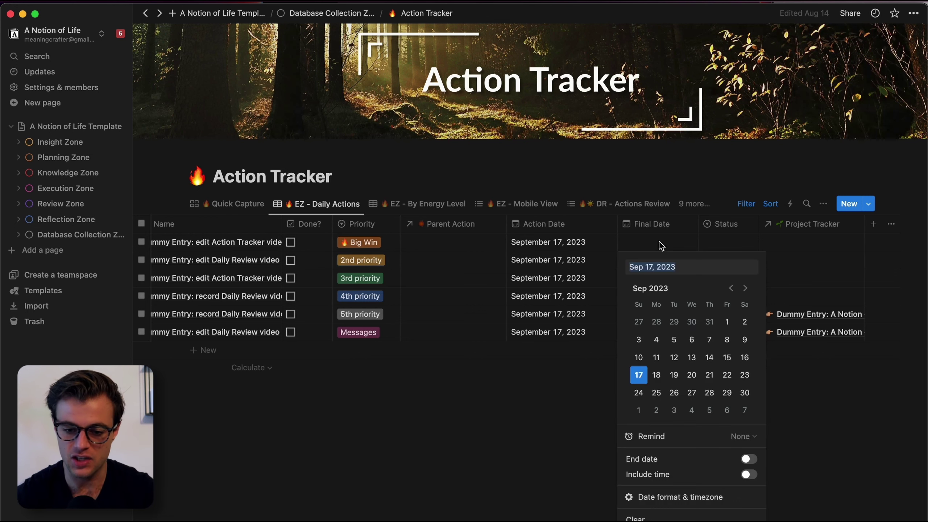
pyautogui.click(709, 375)
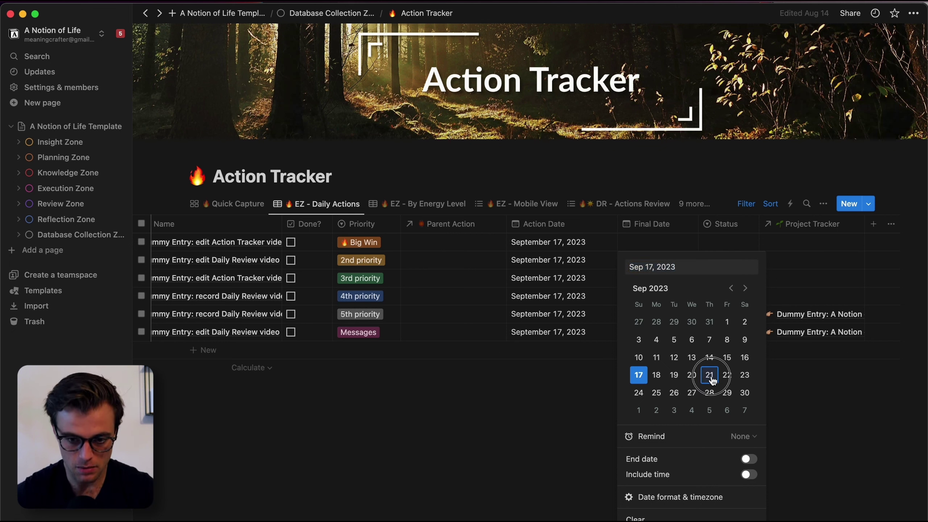
pyautogui.click(470, 412)
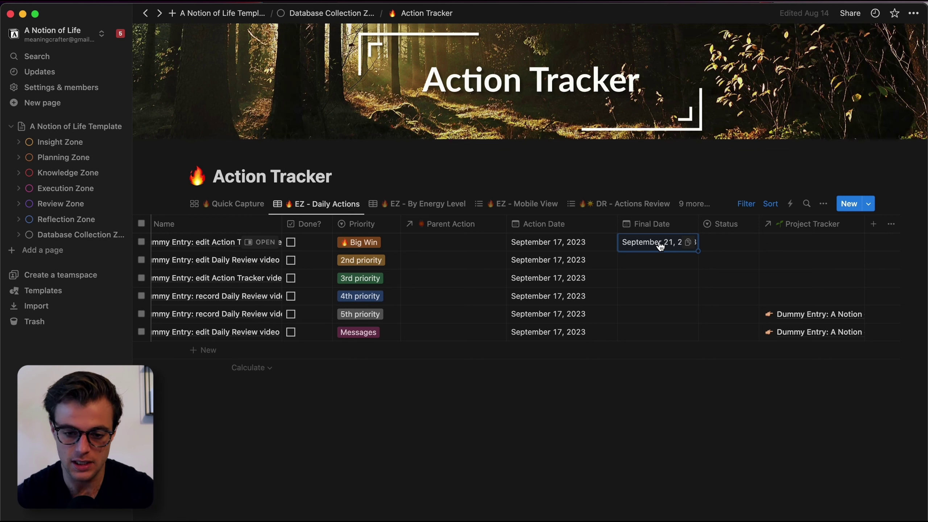
# Clear the Final Date of the Big Win action
pyautogui.hscroll(1, 656, 243)
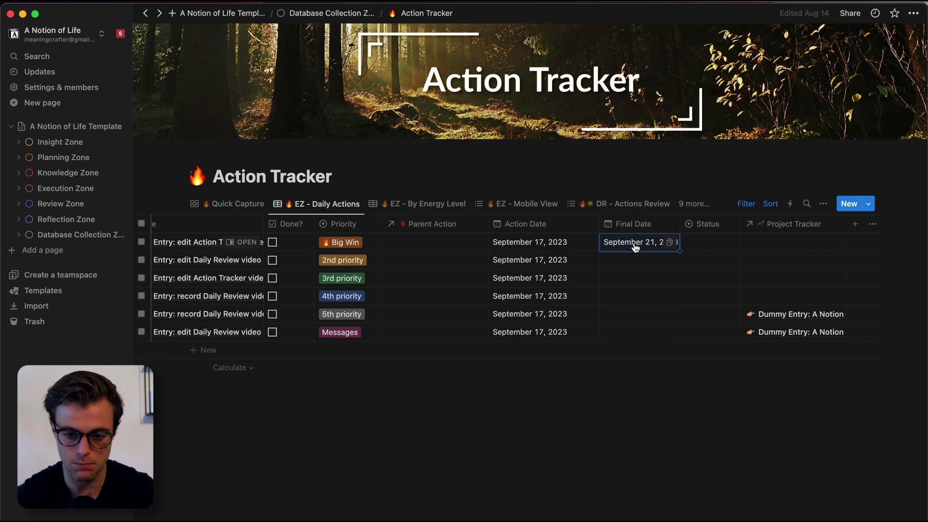
pyautogui.press('BackSpace')
pyautogui.hscroll(1, 638, 246)
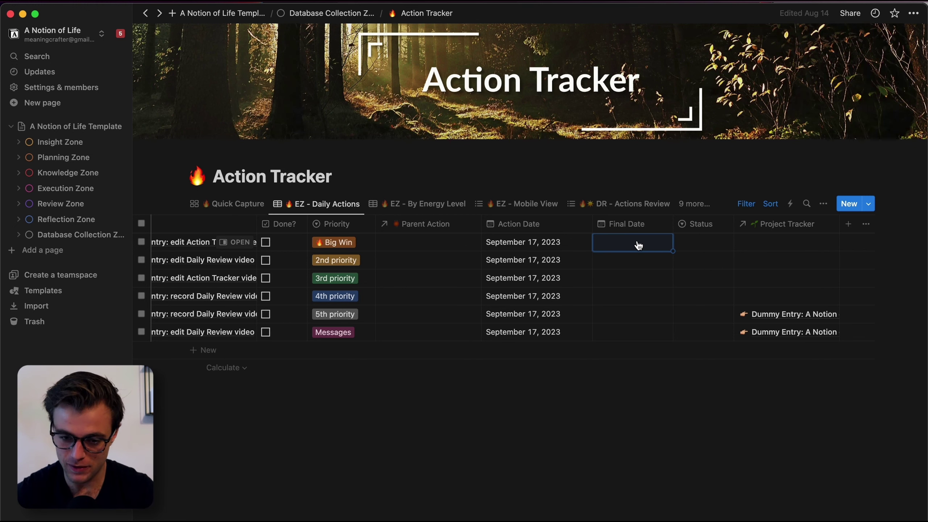
pyautogui.press('Escape')
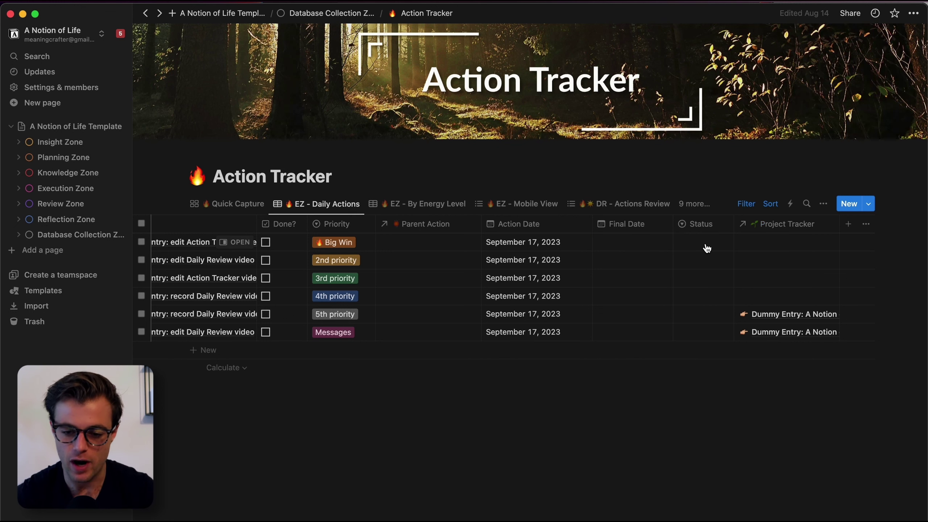
# Try the Someday status and the Waiting on status on the Big Win action
pyautogui.click(707, 248)
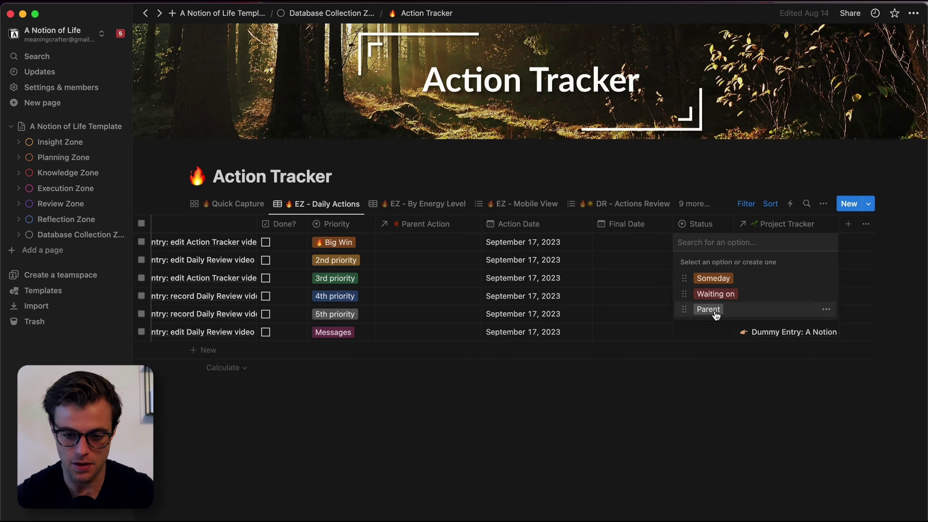
pyautogui.click(729, 280)
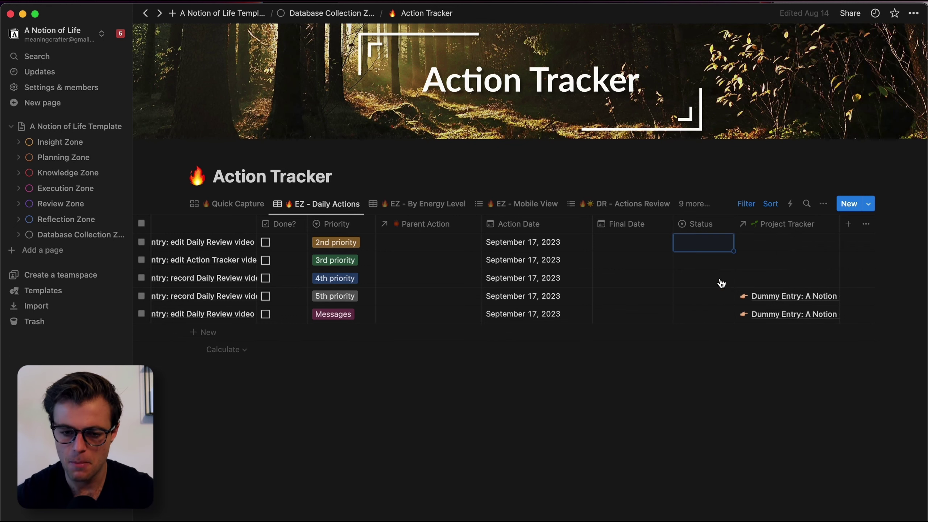
pyautogui.click(704, 244)
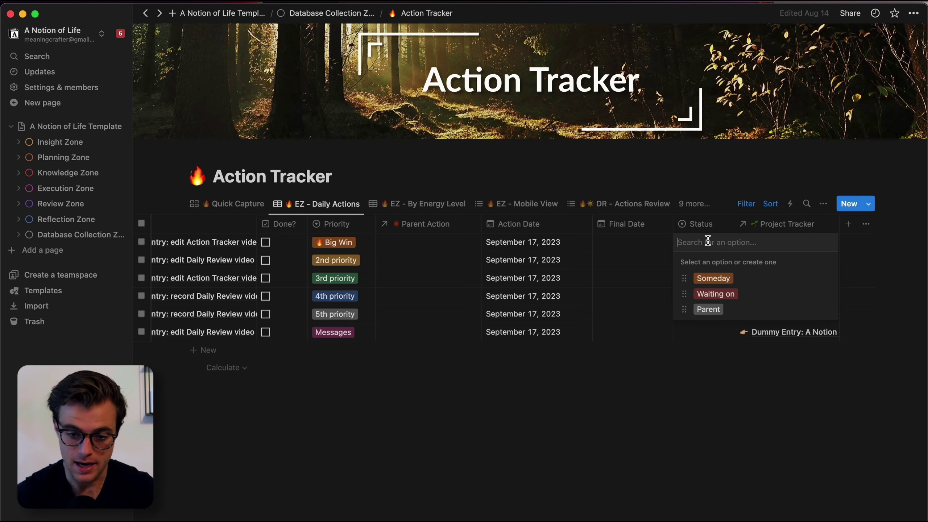
pyautogui.click(715, 294)
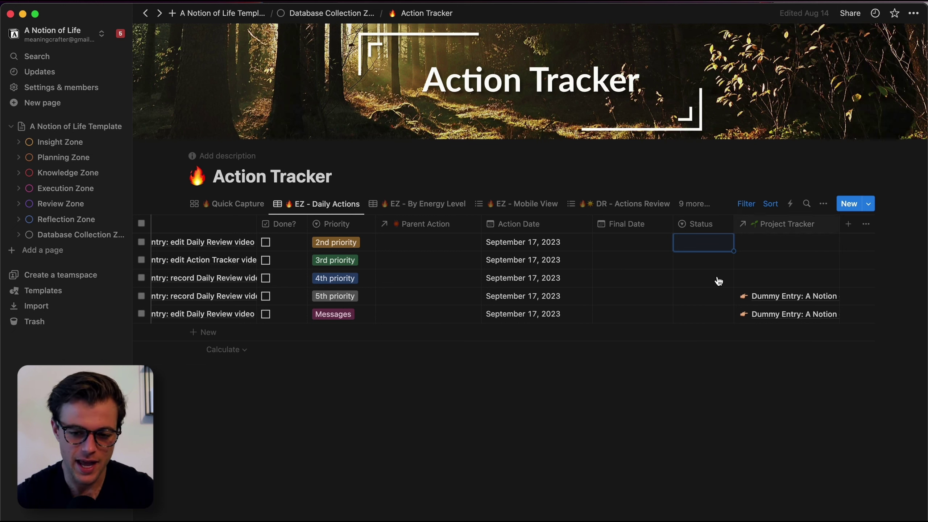
# Review the available Status options on the Big Win action without choosing one
pyautogui.click(687, 243)
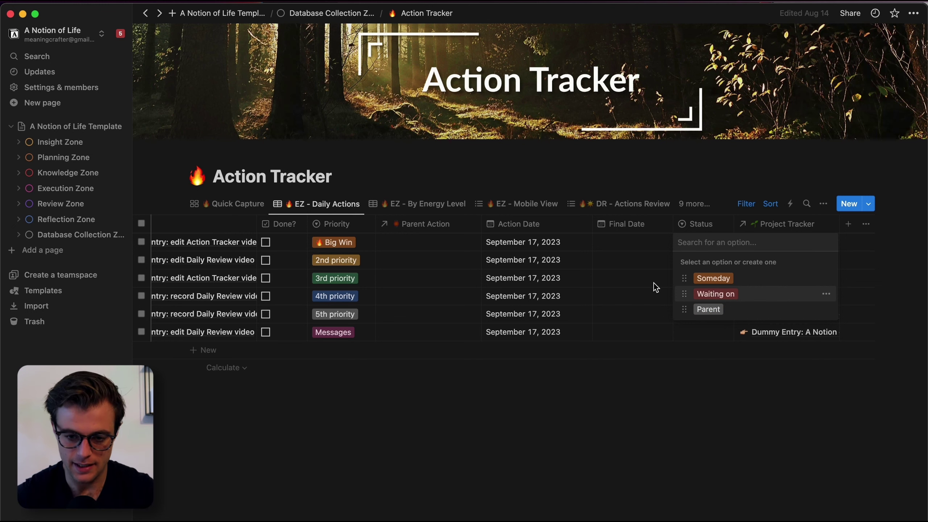
pyautogui.press('Escape')
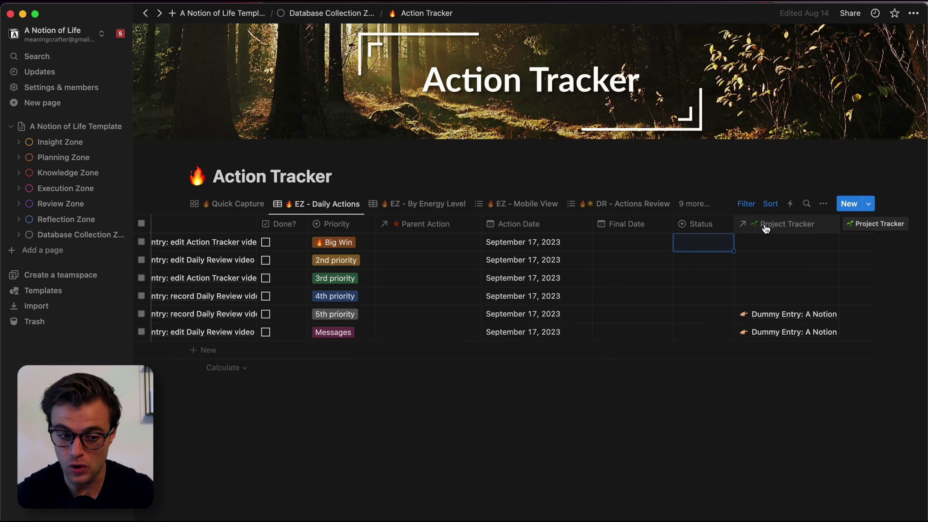
# Open the project linked to the 5th priority action, examine the actions in its project workspace, and return to the Action Tracker
pyautogui.moveTo(767, 229); pyautogui.dragTo(768, 229)
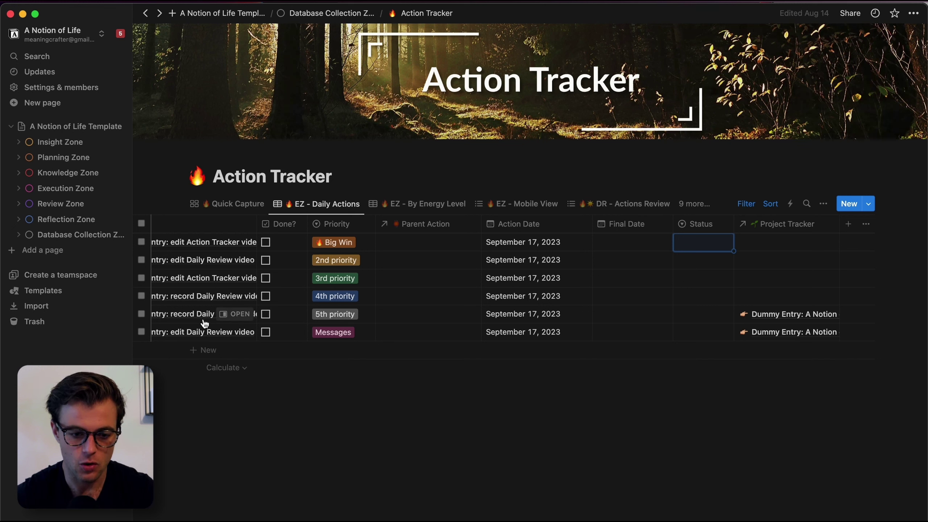
pyautogui.click(829, 317)
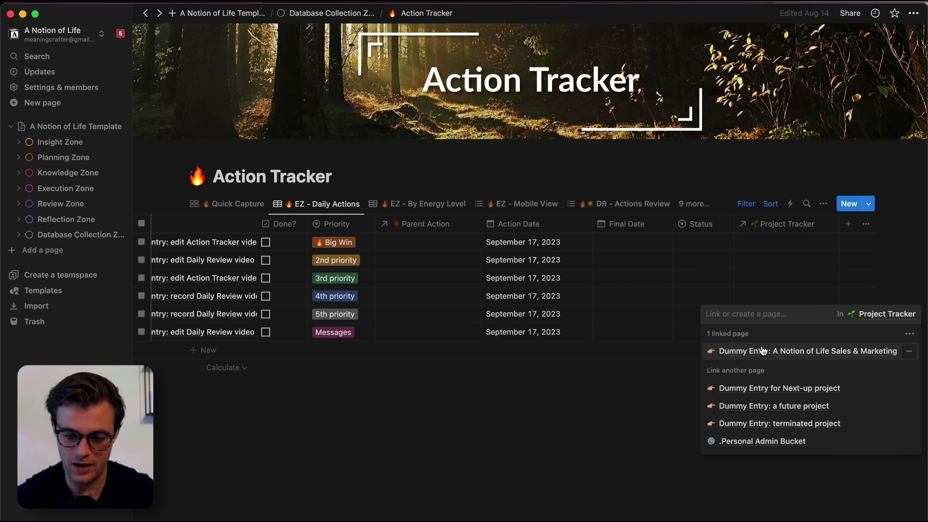
pyautogui.click(799, 272)
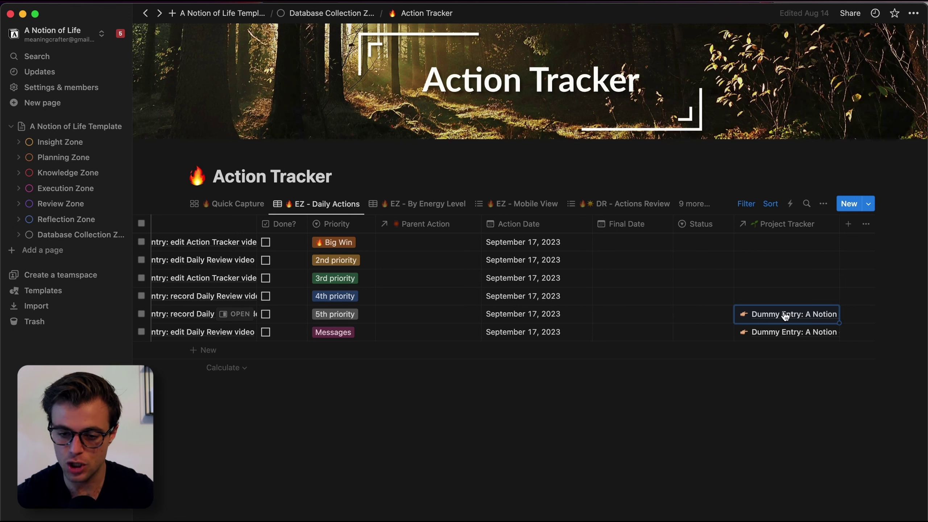
pyautogui.click(799, 318)
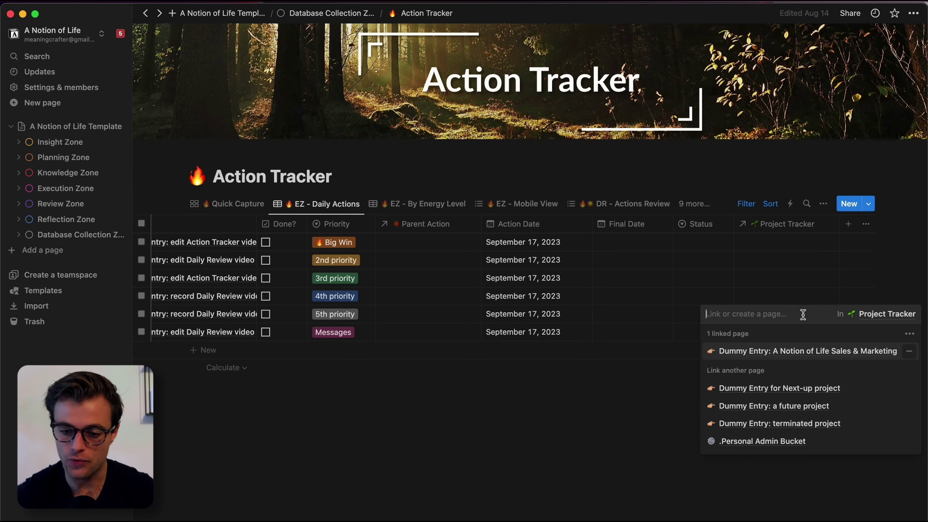
pyautogui.click(779, 352)
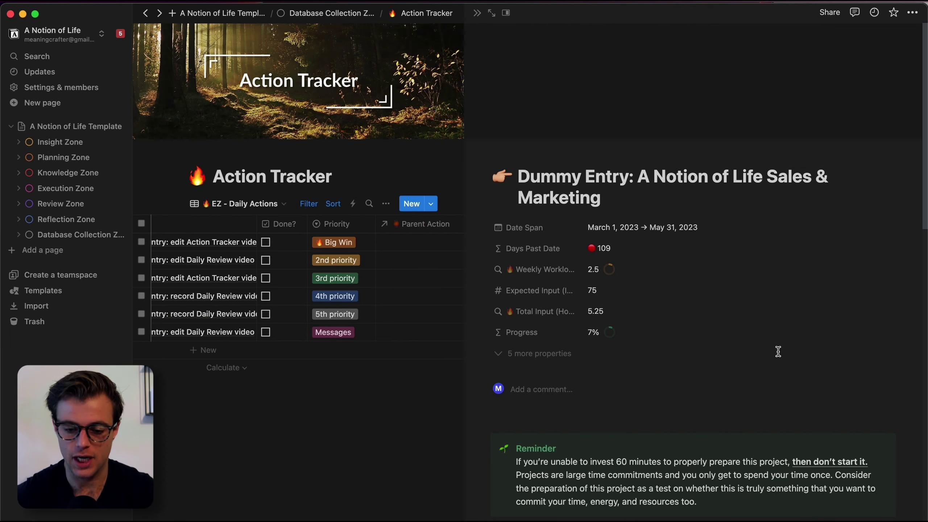
pyautogui.scroll(-10, 780, 357)
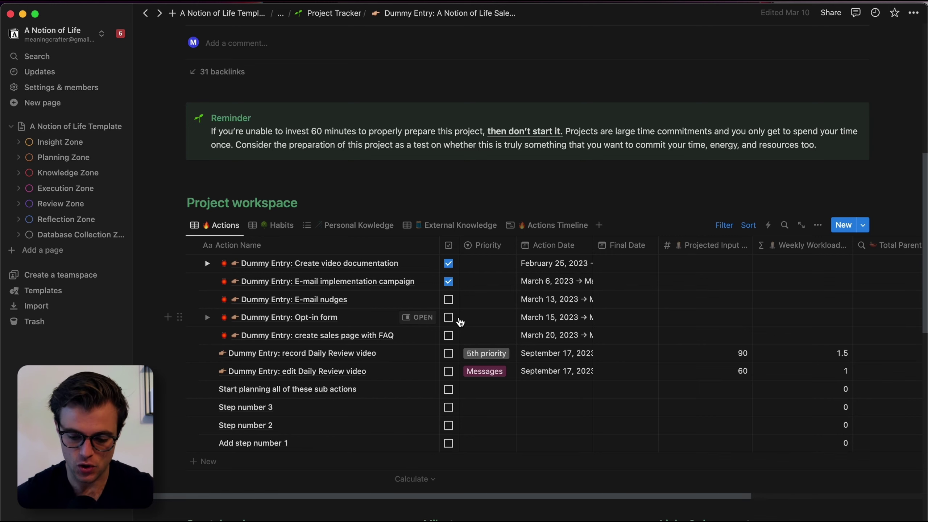
pyautogui.press('super+bracketleft')
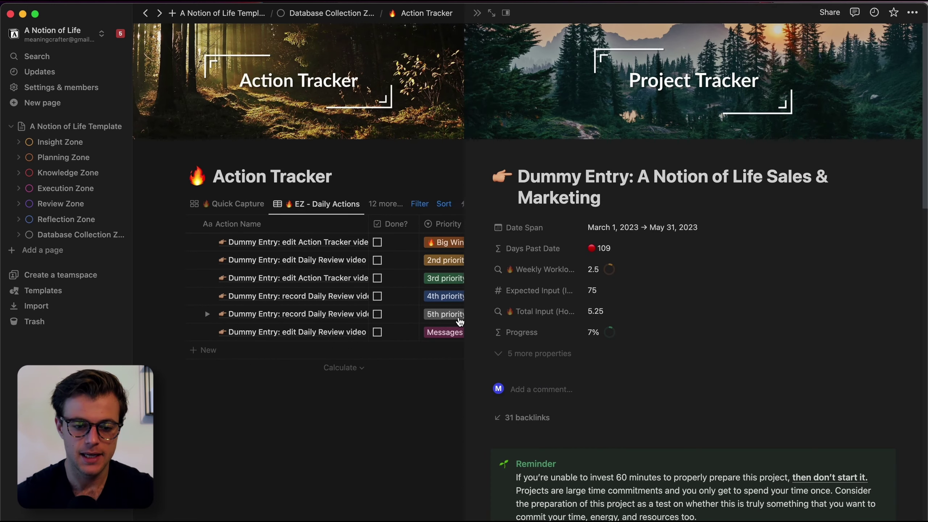
pyautogui.press('Escape')
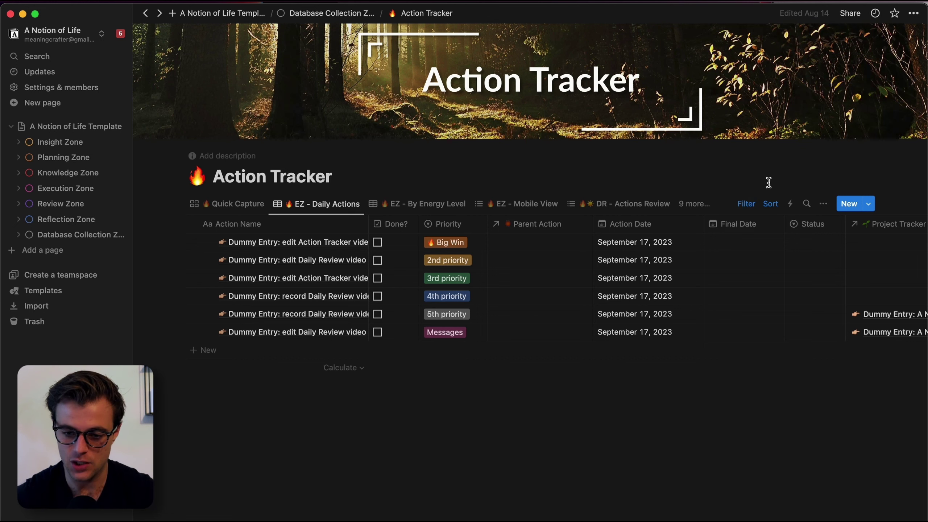
# Show the view's filters, try September 19, 2023 as the Action Date filter, and reset it to Today
pyautogui.click(753, 208)
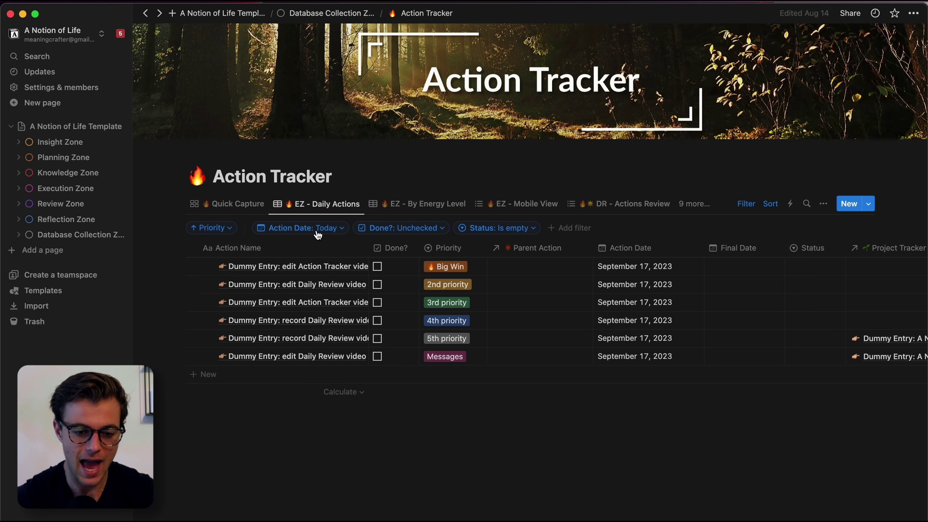
pyautogui.click(339, 230)
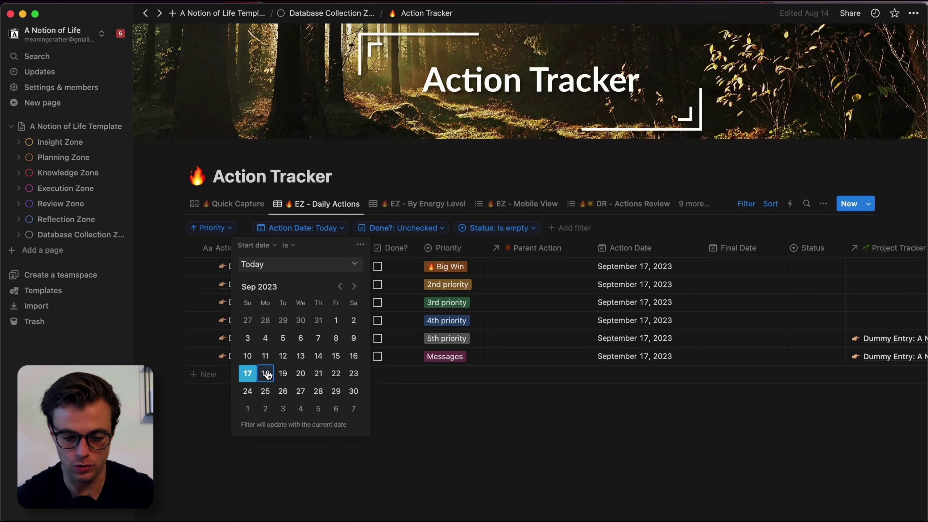
pyautogui.click(247, 374)
pyautogui.click(283, 376)
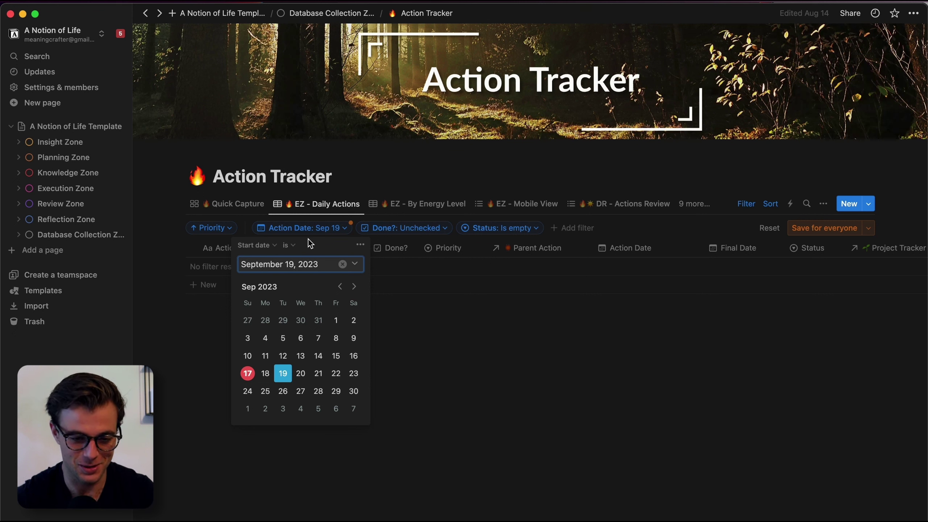
pyautogui.click(350, 264)
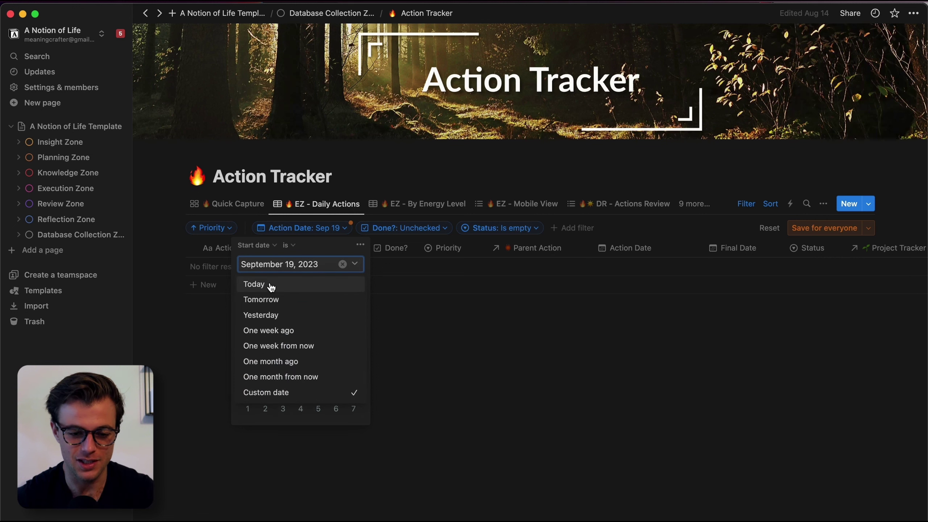
pyautogui.click(281, 289)
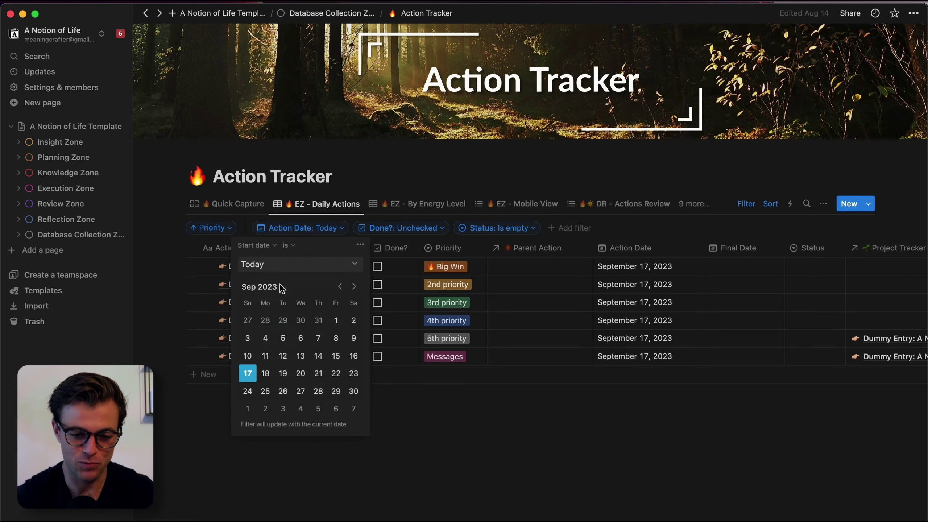
pyautogui.click(519, 439)
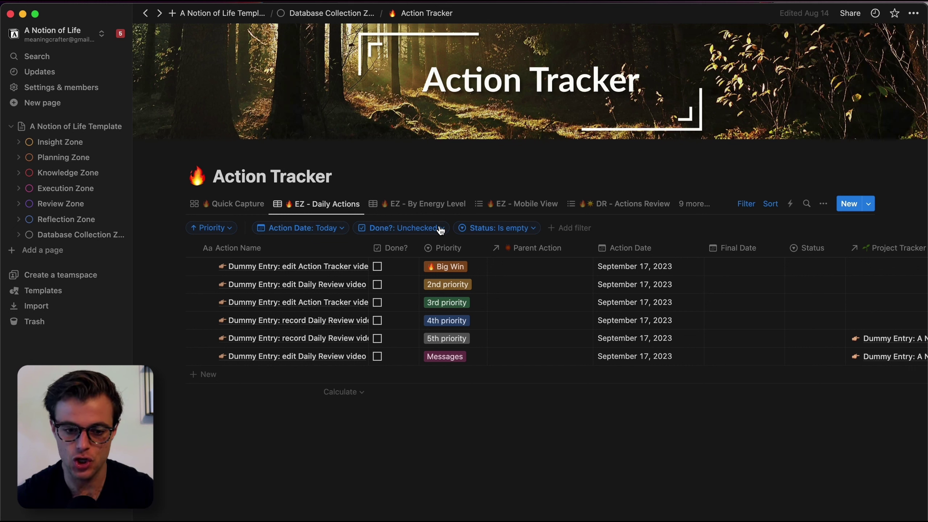
# Try marking the Big Win, 2nd priority and 3rd priority actions as done, and undo all three changes
pyautogui.click(377, 266)
pyautogui.click(377, 267)
pyautogui.click(377, 267)
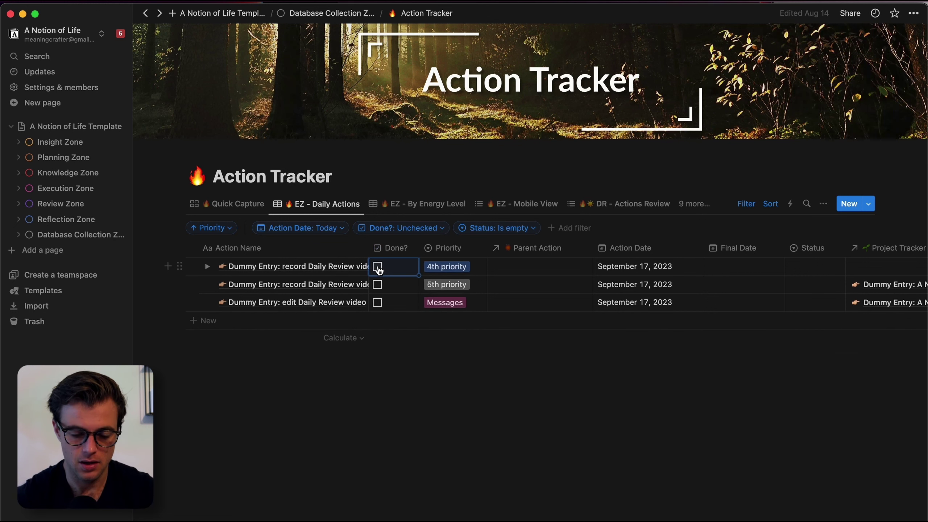
pyautogui.press('super+z')
pyautogui.press('super+z')
pyautogui.press('super+z')
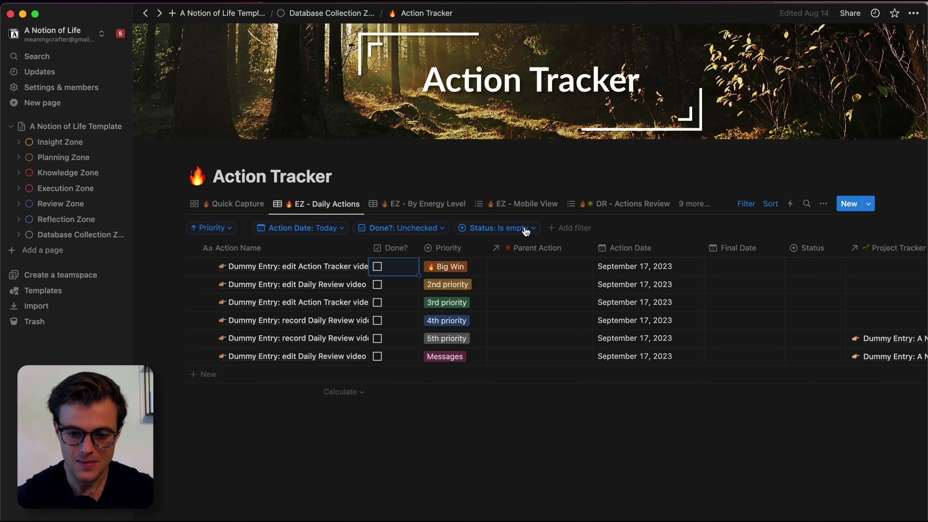
# Test the Status filter by setting the 2nd priority action to Waiting on and the Big Win to Someday, undoing each change
pyautogui.click(486, 234)
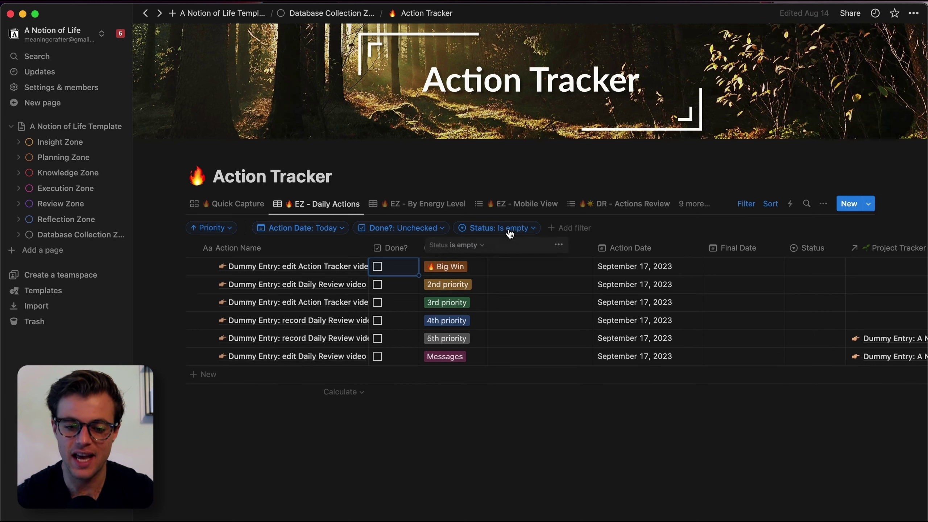
pyautogui.click(654, 215)
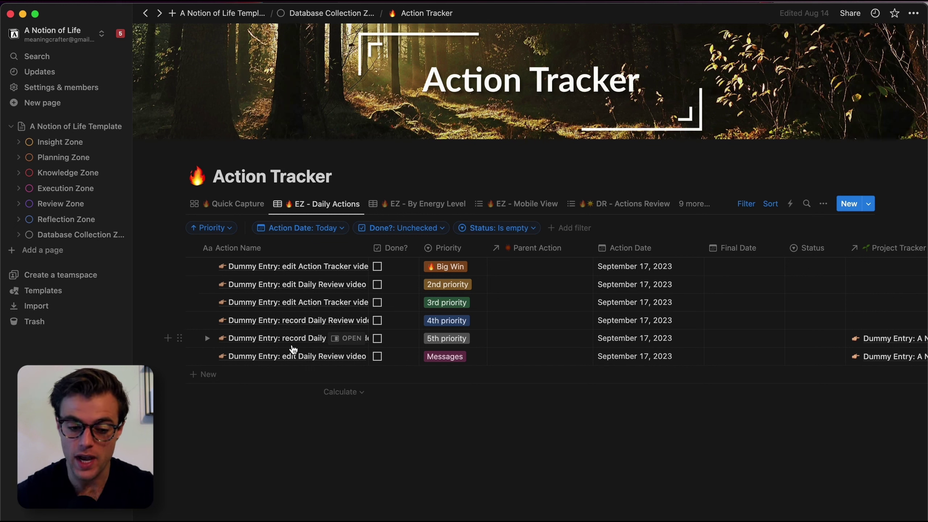
pyautogui.click(805, 285)
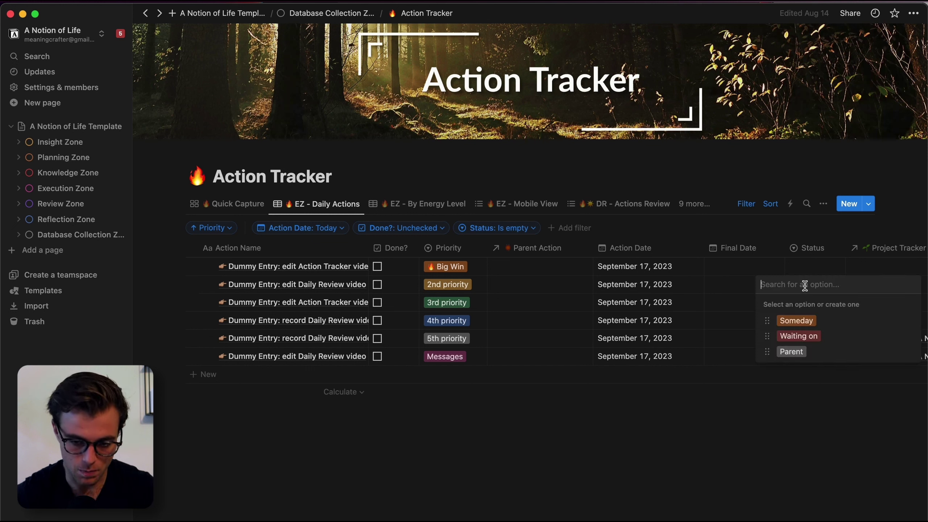
pyautogui.click(804, 337)
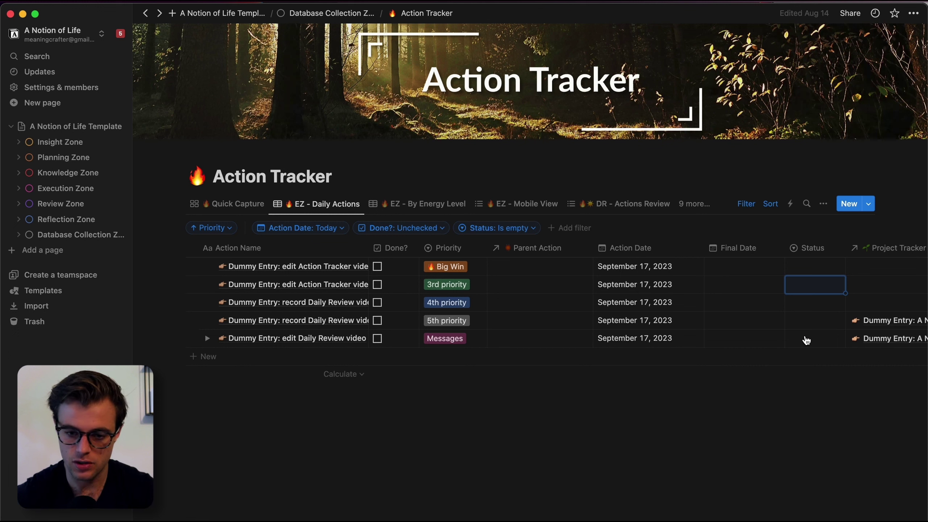
pyautogui.hotkey('ctrl', 'z')
pyautogui.click(816, 269)
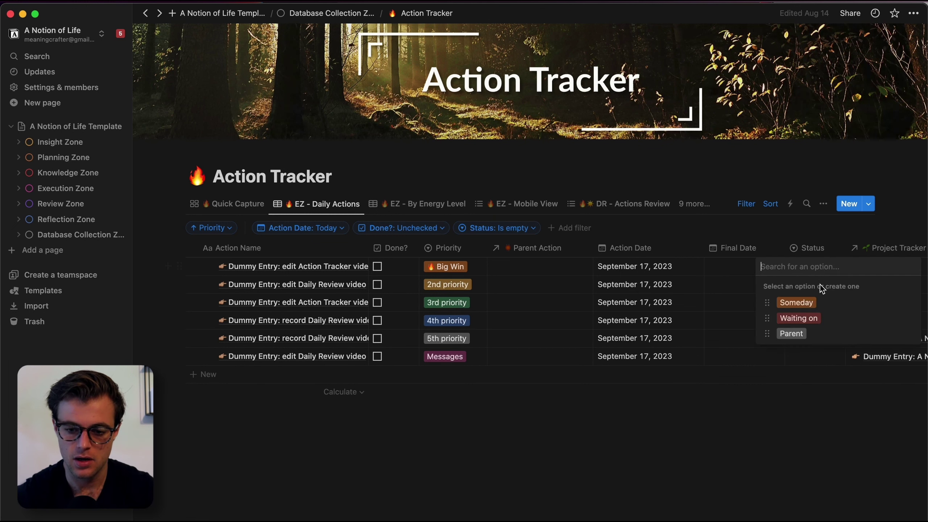
pyautogui.click(806, 303)
pyautogui.hotkey('ctrl', 'z')
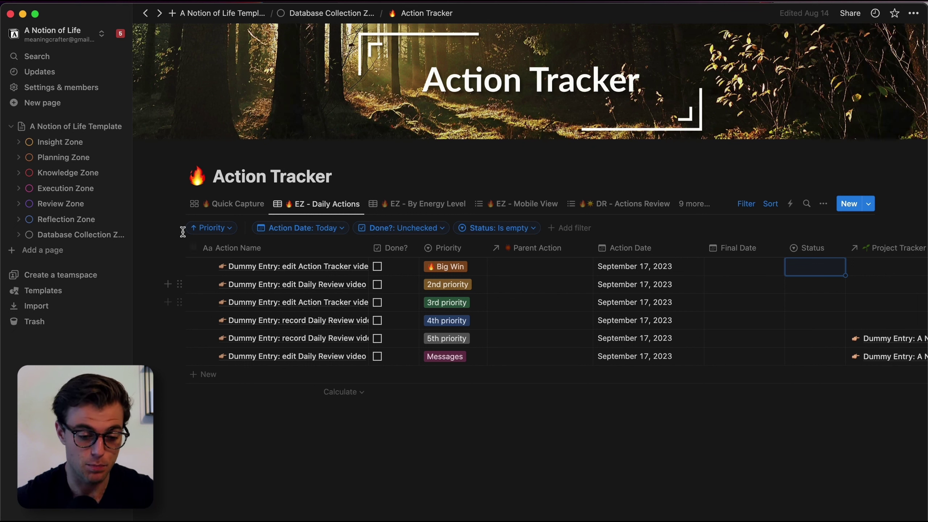
# Review the view's Priority sort and the order of the Priority options on the Big Win action
pyautogui.click(225, 228)
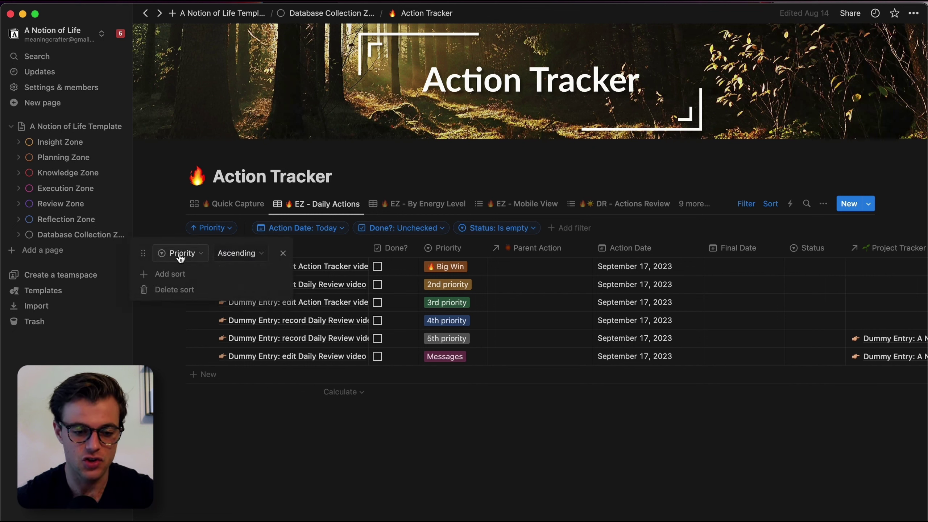
pyautogui.click(366, 266)
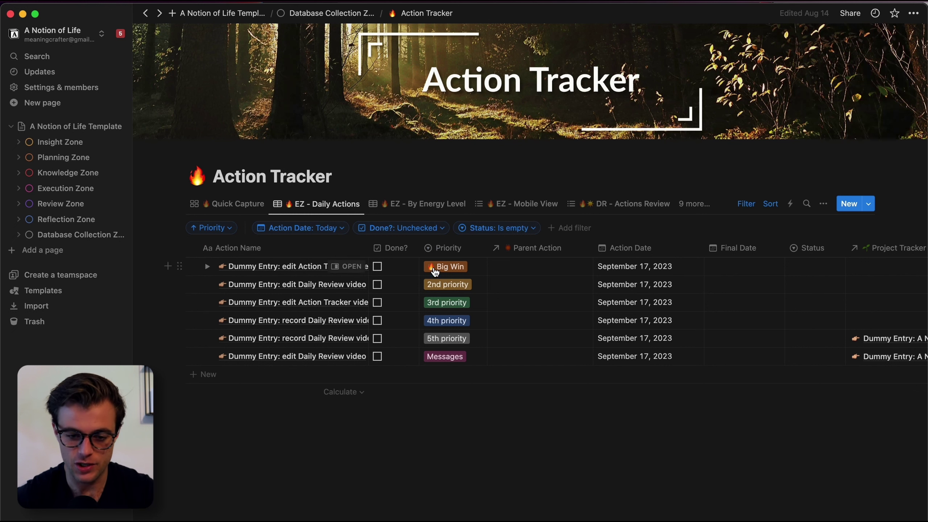
pyautogui.click(453, 267)
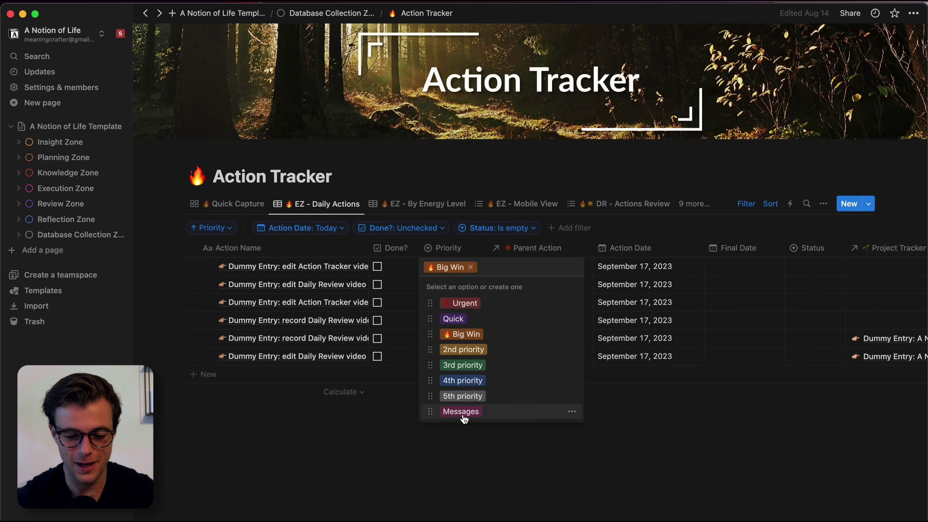
pyautogui.click(224, 230)
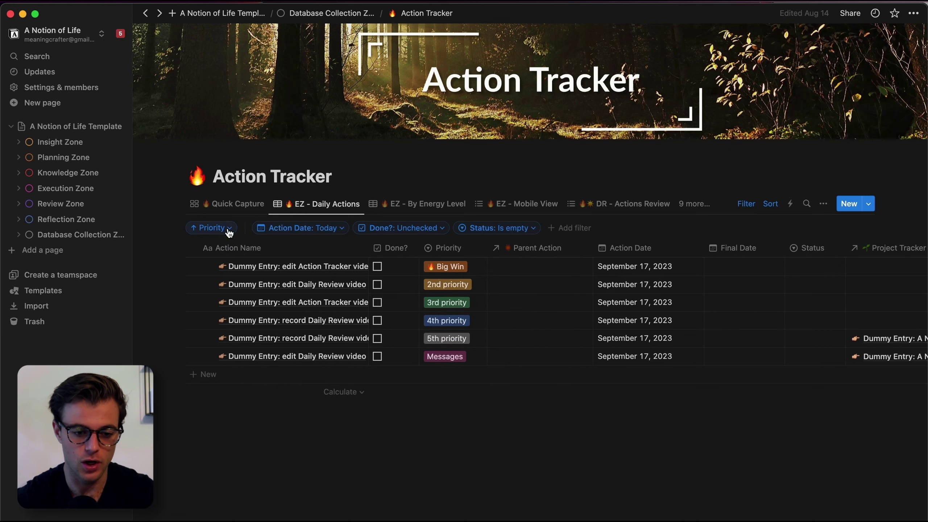
# Try sorting the actions by Priority in Descending order, and restore the Ascending order
pyautogui.click(223, 230)
pyautogui.click(241, 253)
pyautogui.click(221, 289)
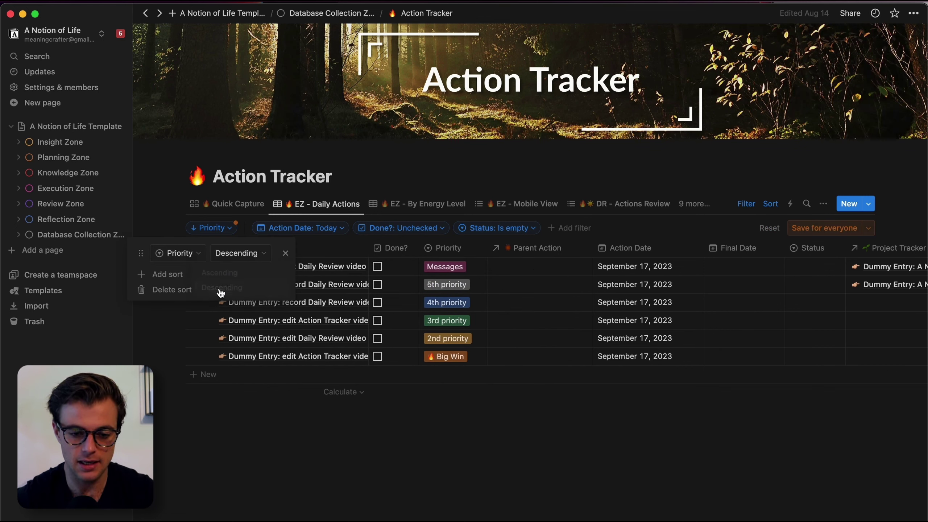
pyautogui.click(246, 256)
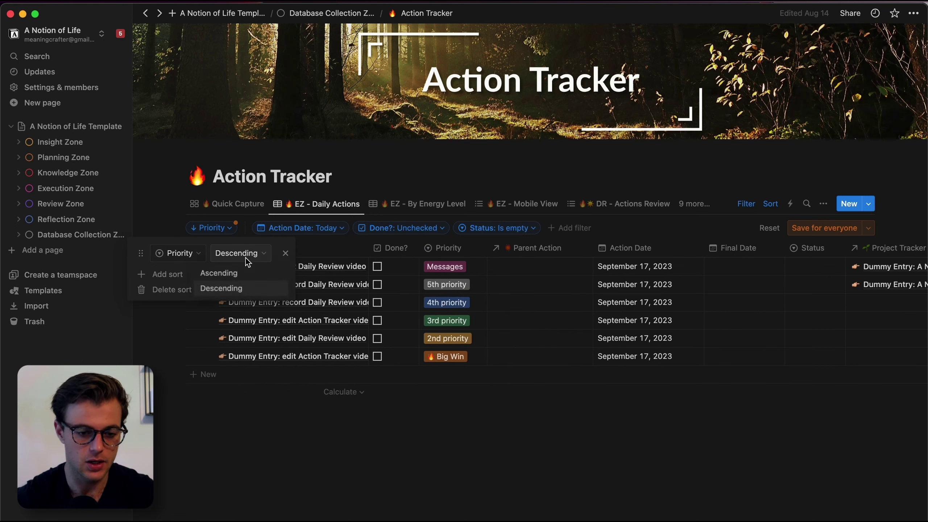
pyautogui.click(223, 272)
pyautogui.click(524, 424)
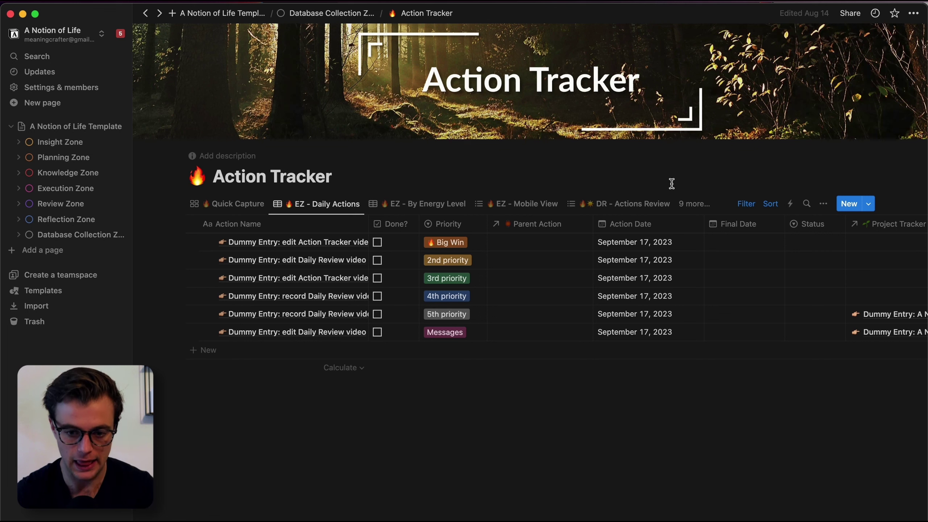
# Switch the Action Tracker to the PZ - Action Date calendar view and examine the actions scheduled on September 17, 2023
pyautogui.click(698, 205)
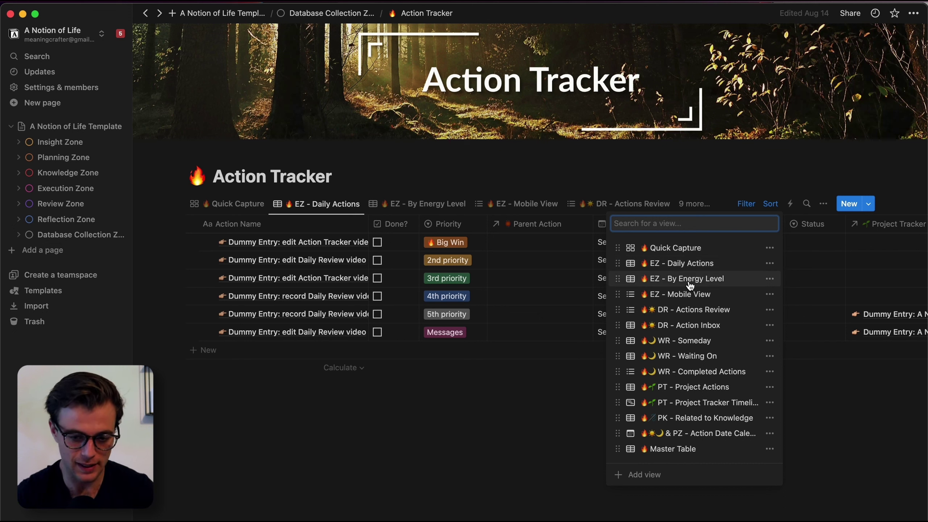
pyautogui.click(700, 435)
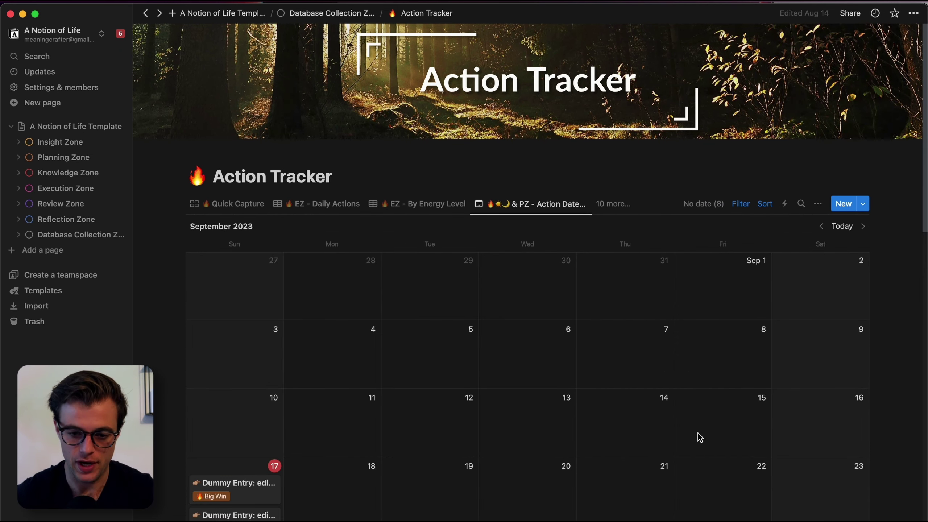
pyautogui.scroll(-8, 698, 433)
pyautogui.scroll(1, 697, 433)
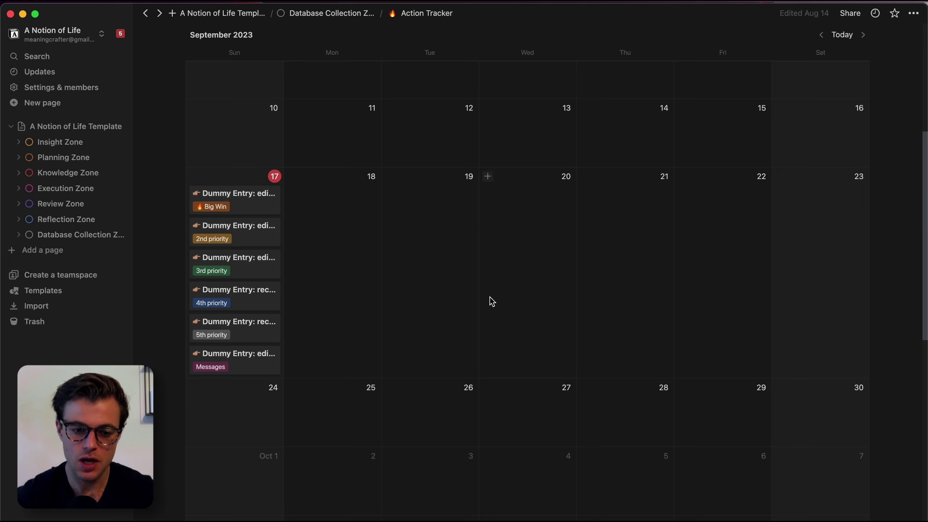
pyautogui.scroll(3, 489, 300)
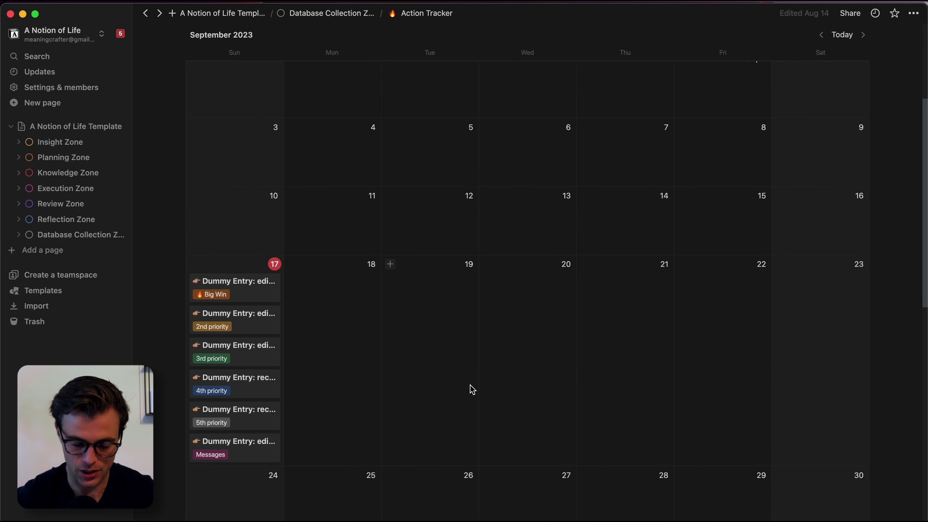
# Reschedule the Big Win and 4th priority actions to September 18, the 3rd priority to September 19 and the 2nd priority to September 21
pyautogui.click(221, 291)
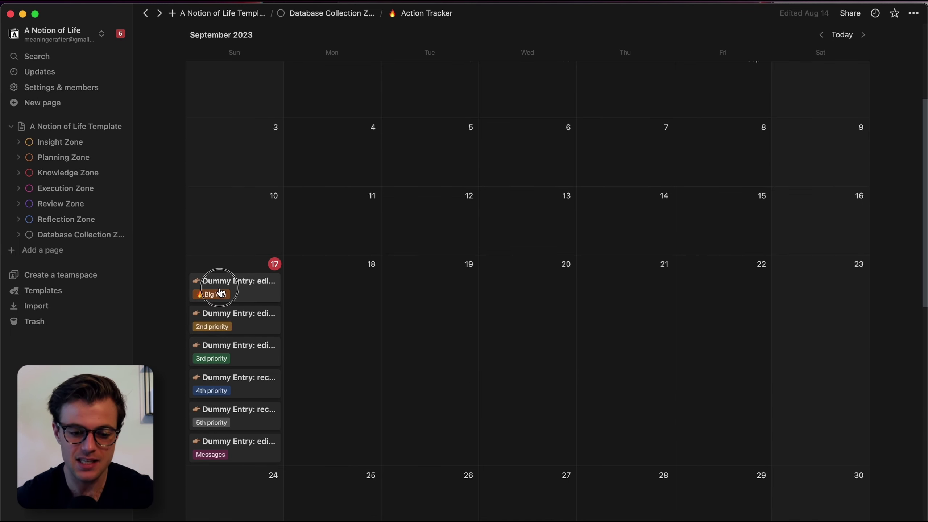
pyautogui.moveTo(220, 292); pyautogui.dragTo(317, 358)
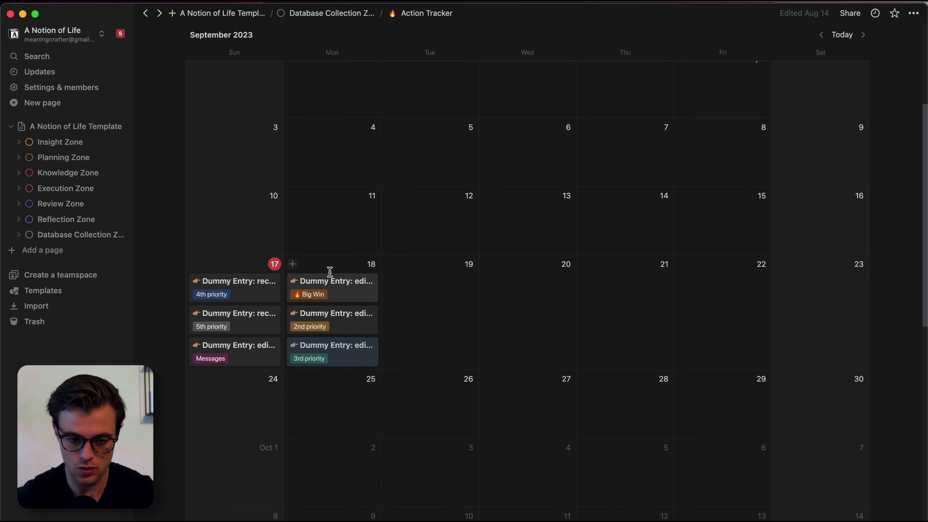
pyautogui.moveTo(312, 261); pyautogui.dragTo(358, 365)
pyautogui.moveTo(323, 282)
pyautogui.mouseDown()
pyautogui.moveTo(419, 272)
pyautogui.moveTo(311, 285)
pyautogui.mouseUp()
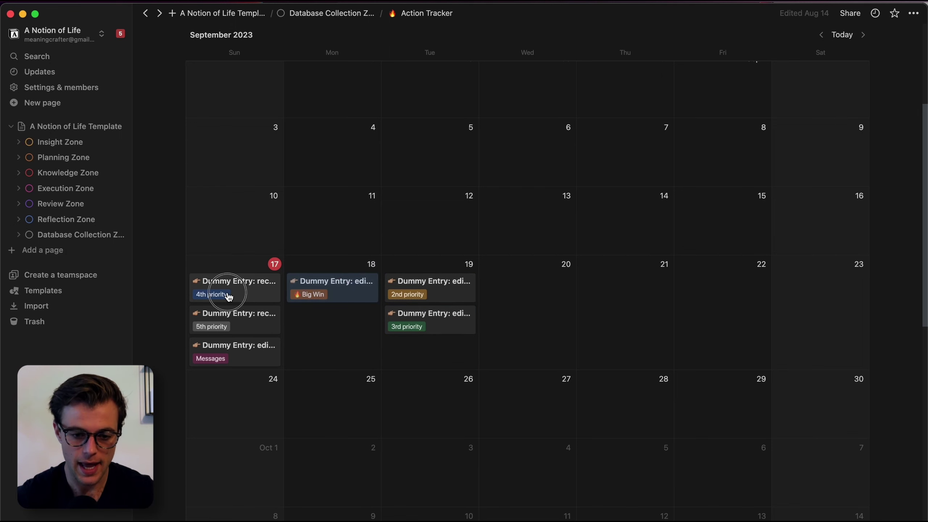
pyautogui.moveTo(228, 297); pyautogui.dragTo(526, 292)
pyautogui.moveTo(422, 279); pyautogui.dragTo(622, 289)
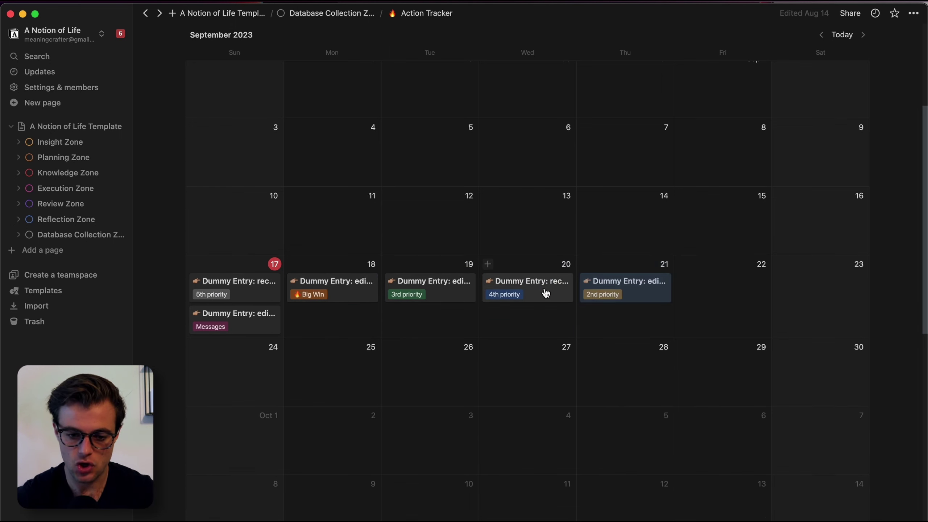
pyautogui.moveTo(546, 294); pyautogui.dragTo(351, 324)
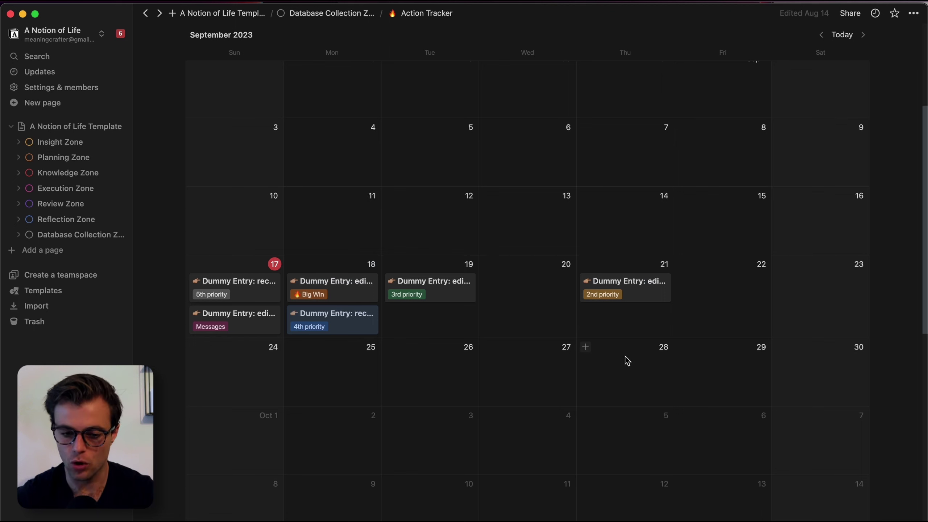
# Look over the rescheduled actions in the calendar, and check the EZ - Daily Actions view
pyautogui.scroll(-2, 625, 371)
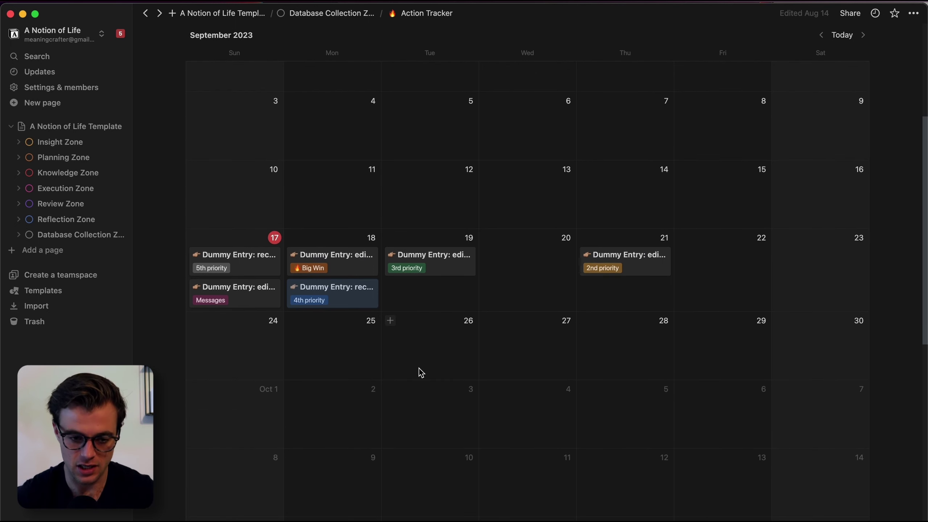
pyautogui.scroll(2, 421, 373)
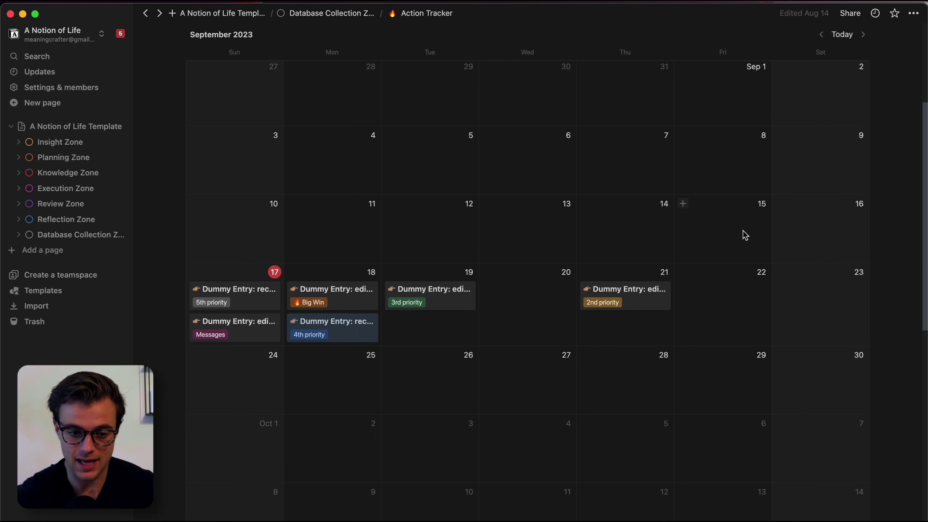
pyautogui.scroll(3, 742, 231)
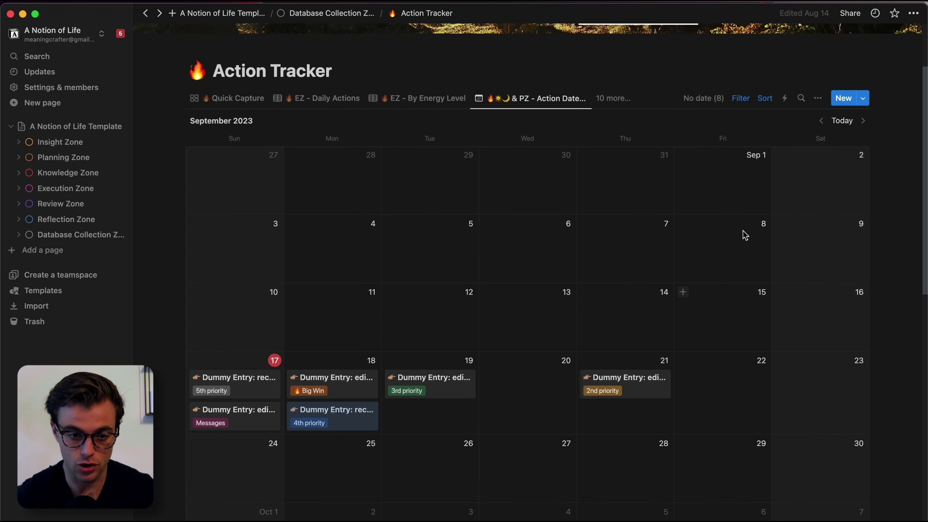
pyautogui.click(317, 98)
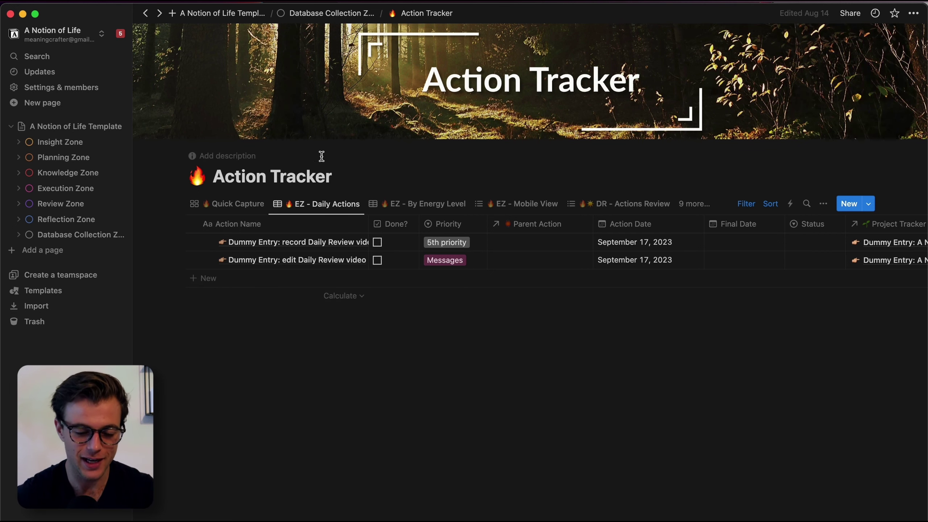
# In the Action Date calendar, move the Big Win, 2nd, 3rd and 4th priority actions back to September 17, and reopen EZ - Daily Actions
pyautogui.click(693, 204)
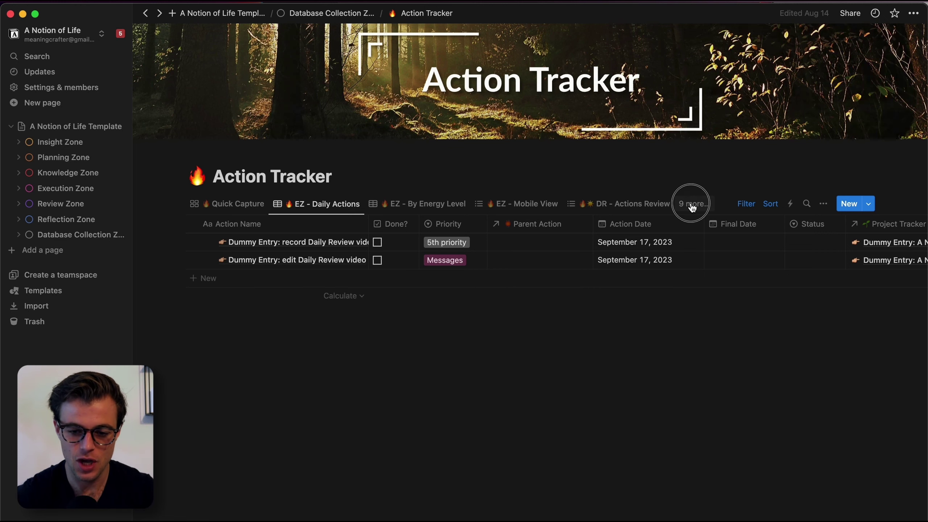
pyautogui.click(698, 434)
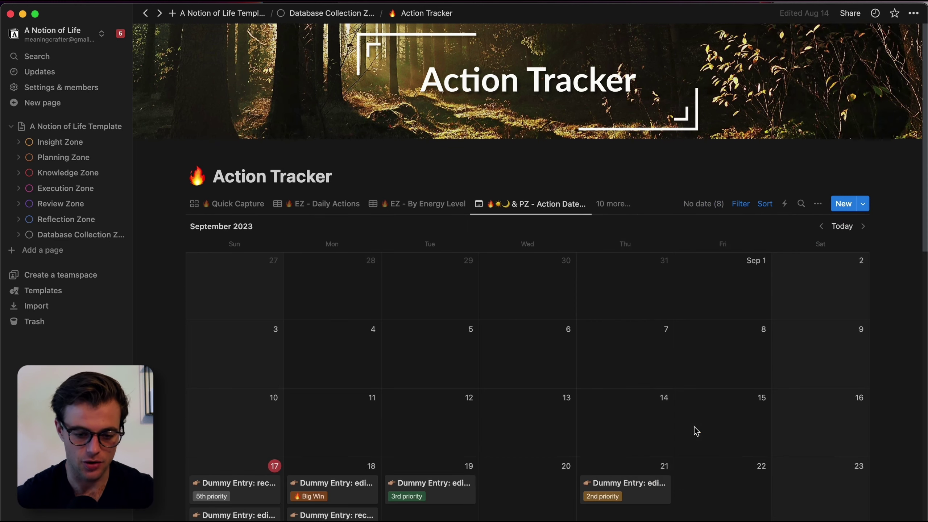
pyautogui.scroll(-5, 696, 432)
pyautogui.moveTo(325, 304); pyautogui.dragTo(239, 298)
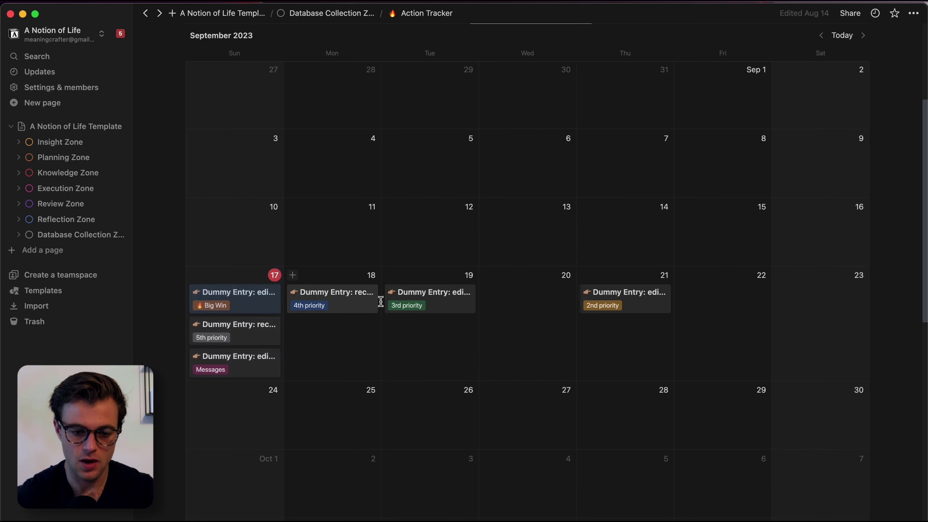
pyautogui.moveTo(409, 309); pyautogui.dragTo(234, 325)
pyautogui.moveTo(592, 303); pyautogui.dragTo(238, 331)
pyautogui.moveTo(332, 302); pyautogui.dragTo(240, 403)
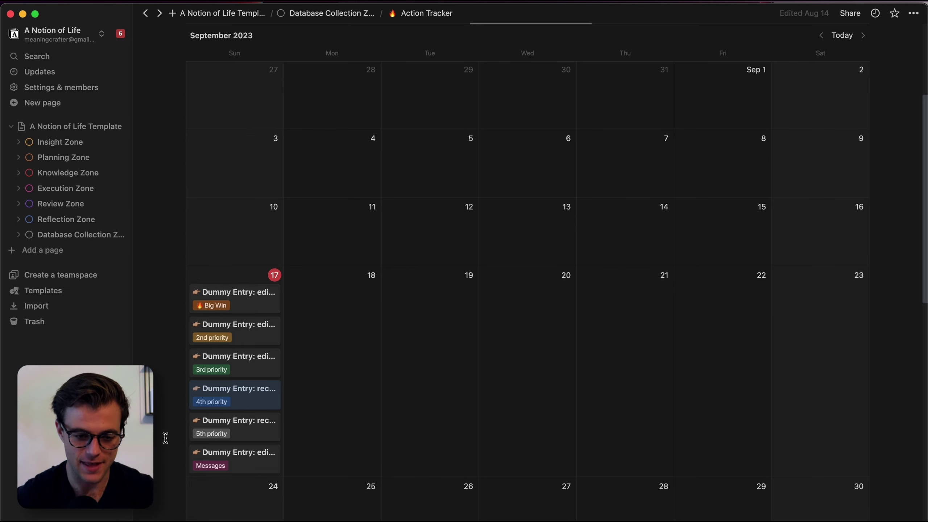
pyautogui.scroll(5, 428, 271)
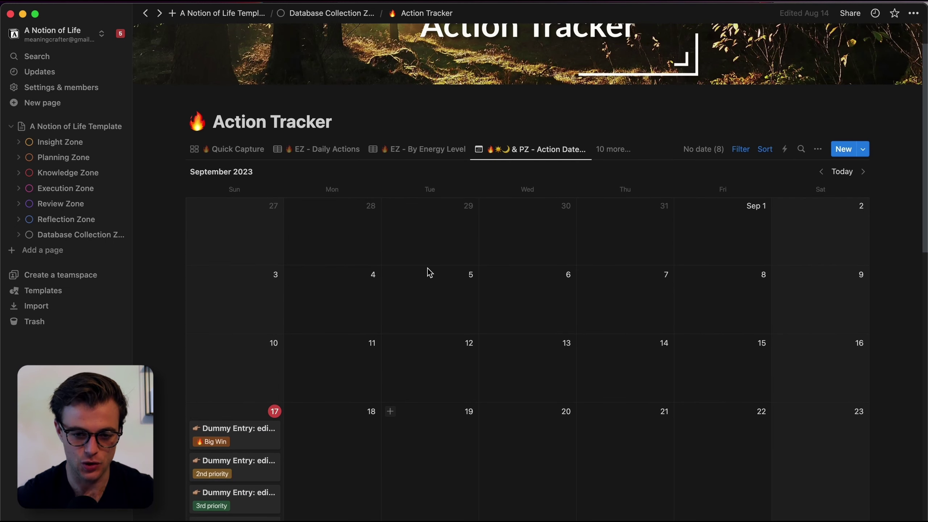
pyautogui.click(320, 150)
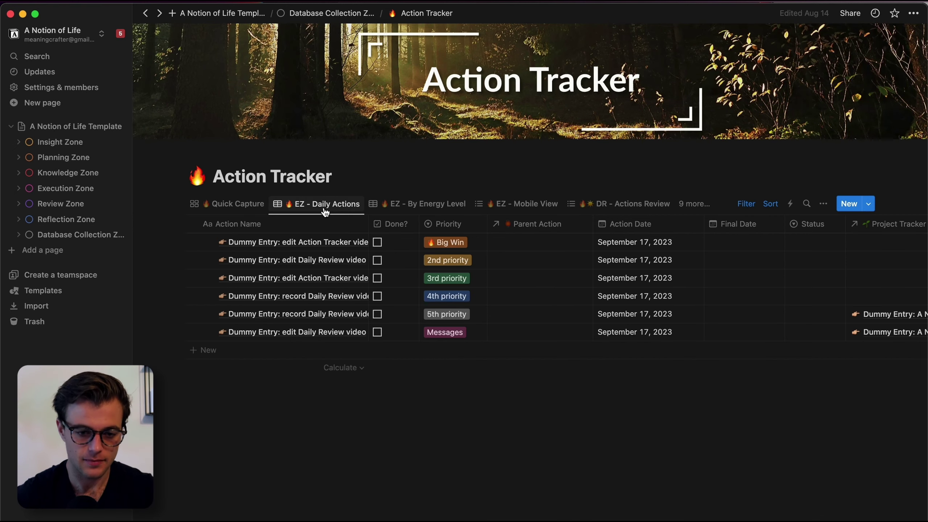
# Switch the Action Tracker to the Master Table view and look through all of its action items
pyautogui.click(682, 205)
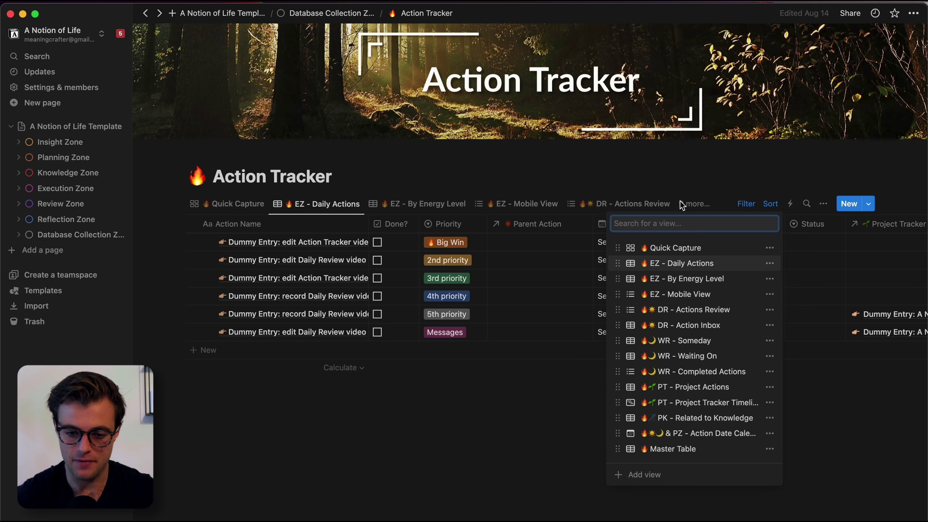
pyautogui.click(663, 449)
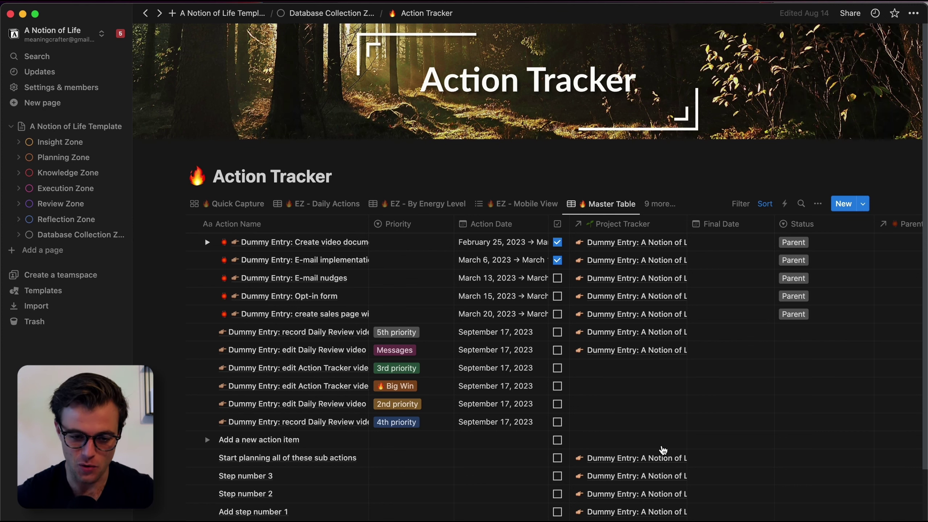
pyautogui.hscroll(5, 436, 387)
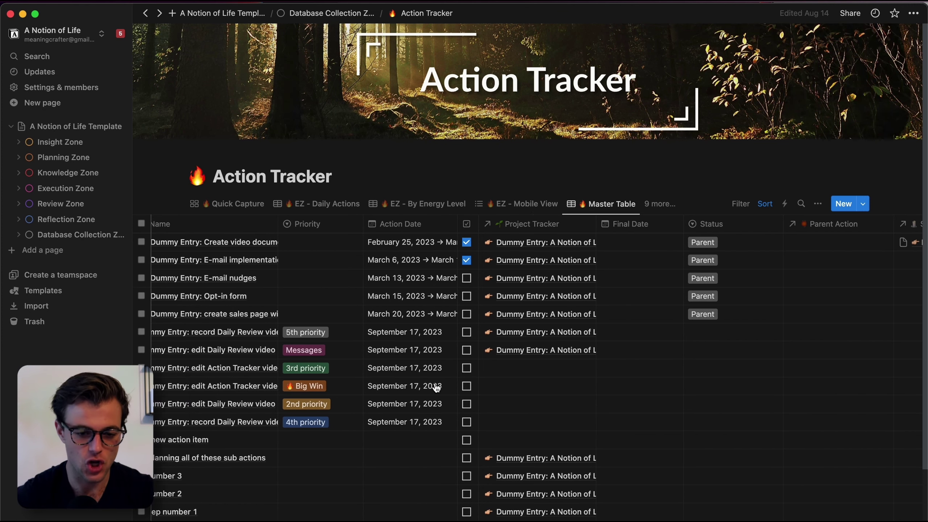
pyautogui.hscroll(-3, 437, 388)
pyautogui.scroll(-5, 437, 388)
pyautogui.scroll(3, 436, 387)
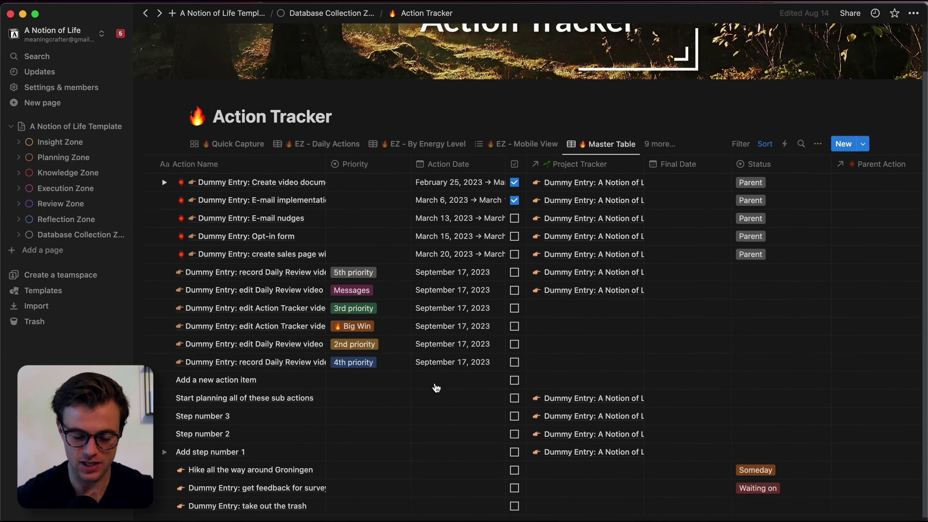
pyautogui.scroll(-5, 436, 388)
pyautogui.scroll(3, 437, 388)
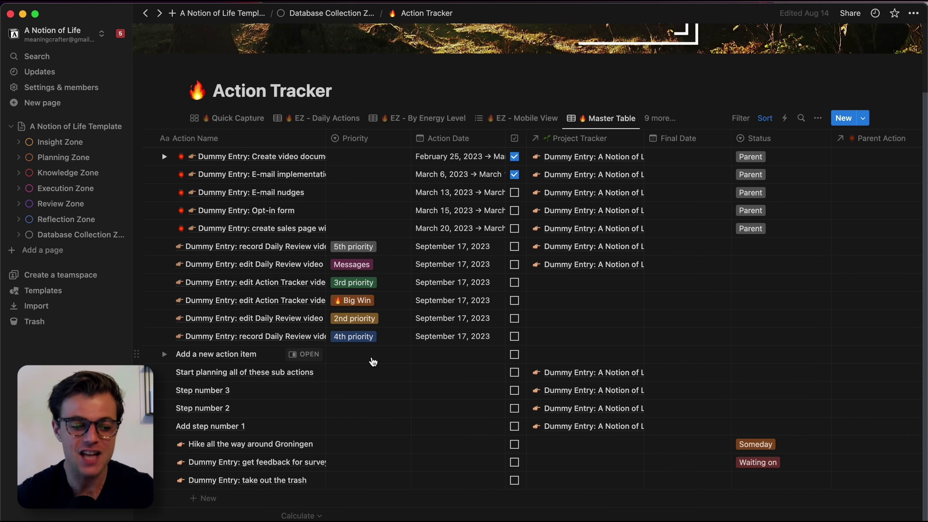
pyautogui.scroll(-3, 505, 353)
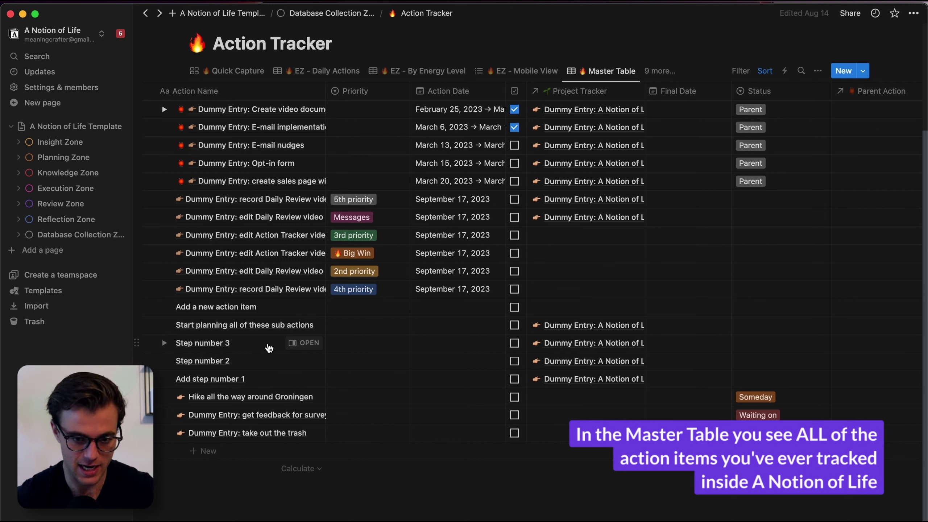
# Examine the Master Table's remaining properties, from Final Date and Status through Energy Level and Last Edited
pyautogui.hscroll(20, 557, 265)
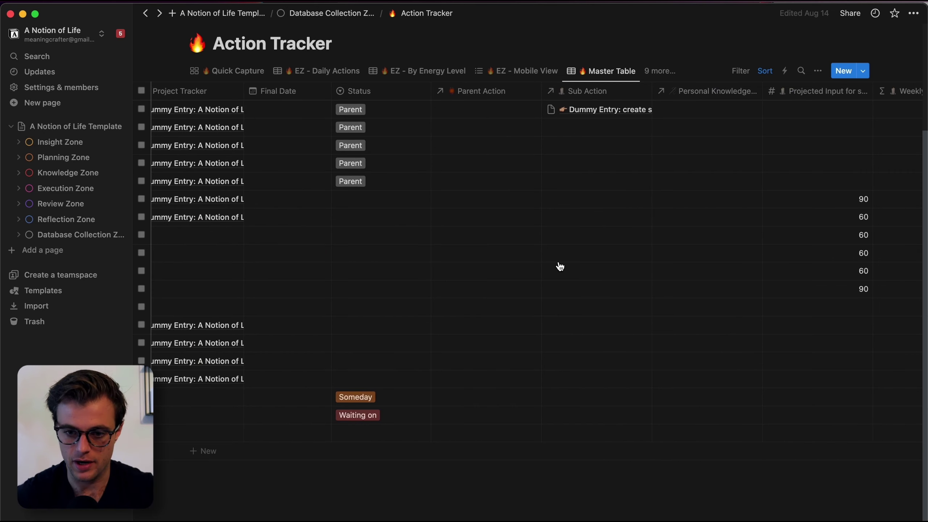
pyautogui.hscroll(2, 558, 265)
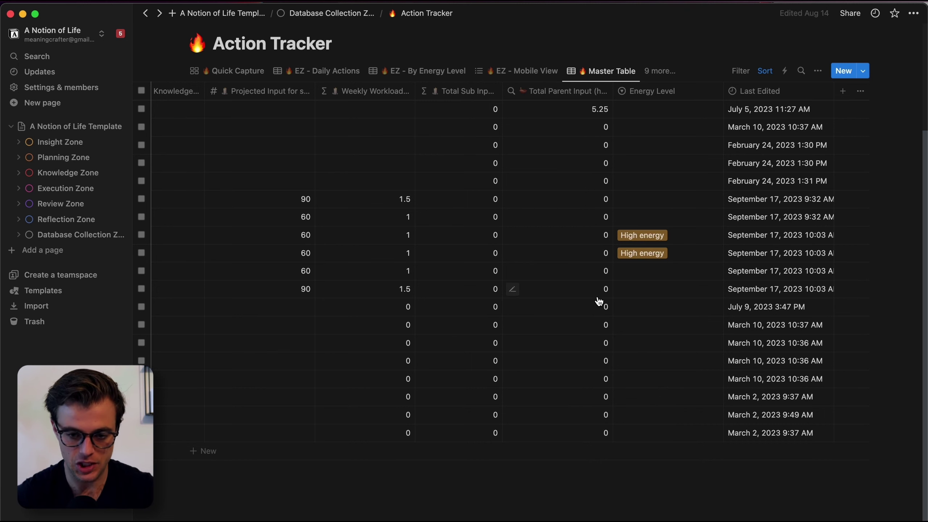
pyautogui.hscroll(-20, 599, 302)
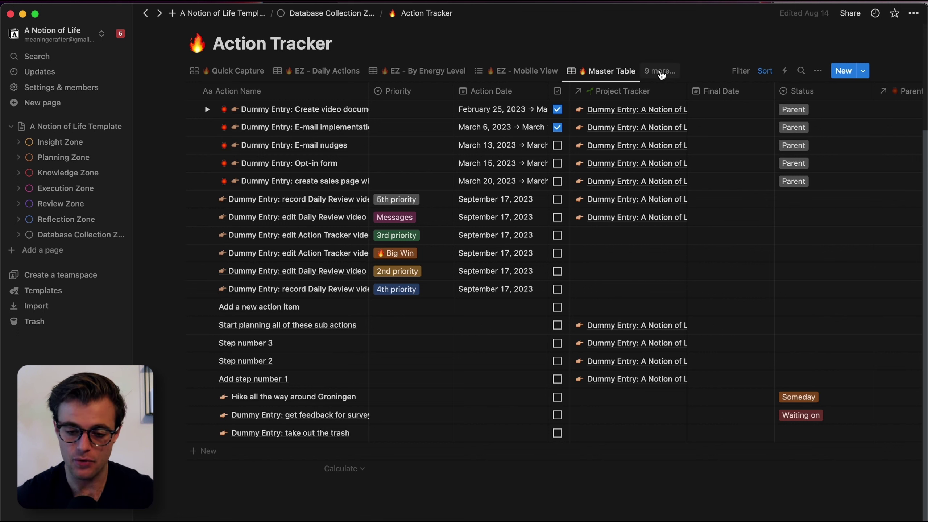
# Review the full list of views available in the Action Tracker database
pyautogui.click(661, 74)
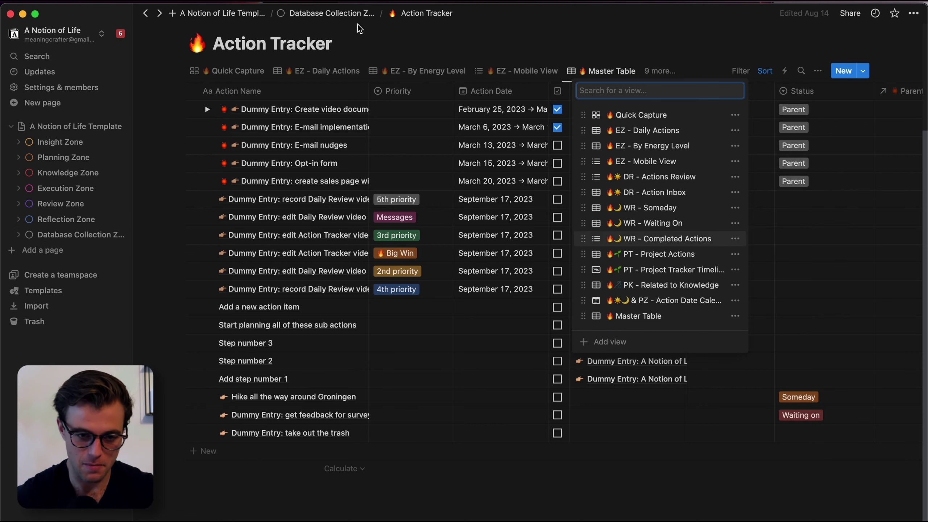
pyautogui.click(381, 38)
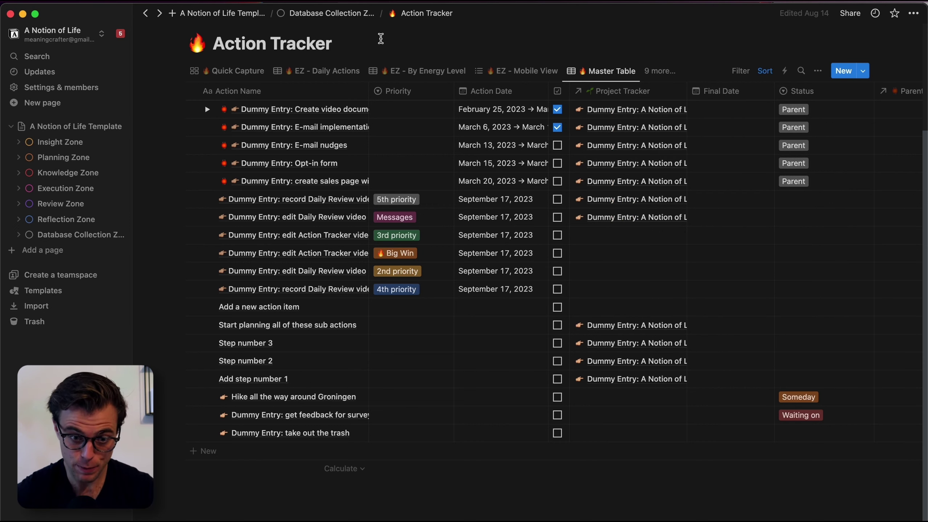
pyautogui.scroll(3, 379, 87)
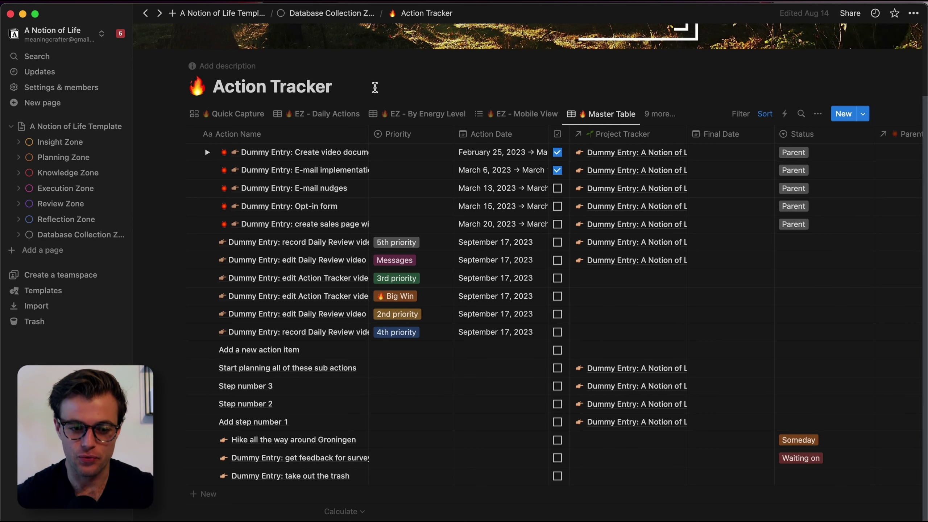
# Go to the Database Collection Zone page and look through its Insight and Execution & Planning databases
pyautogui.click(72, 237)
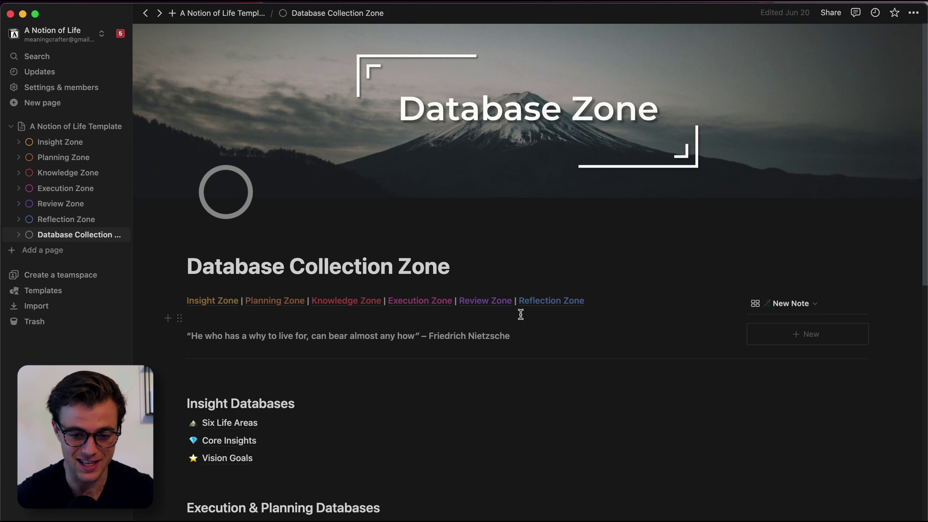
pyautogui.scroll(-1, 521, 314)
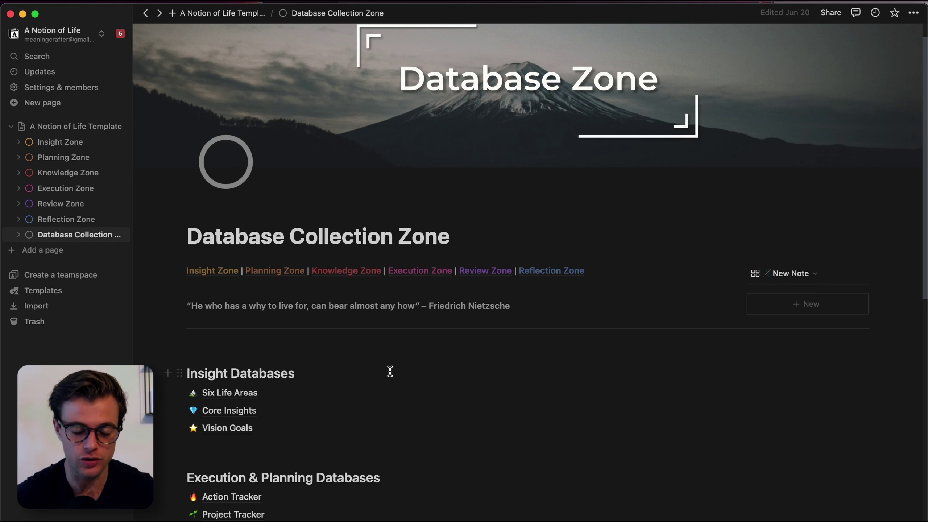
pyautogui.scroll(-2, 420, 397)
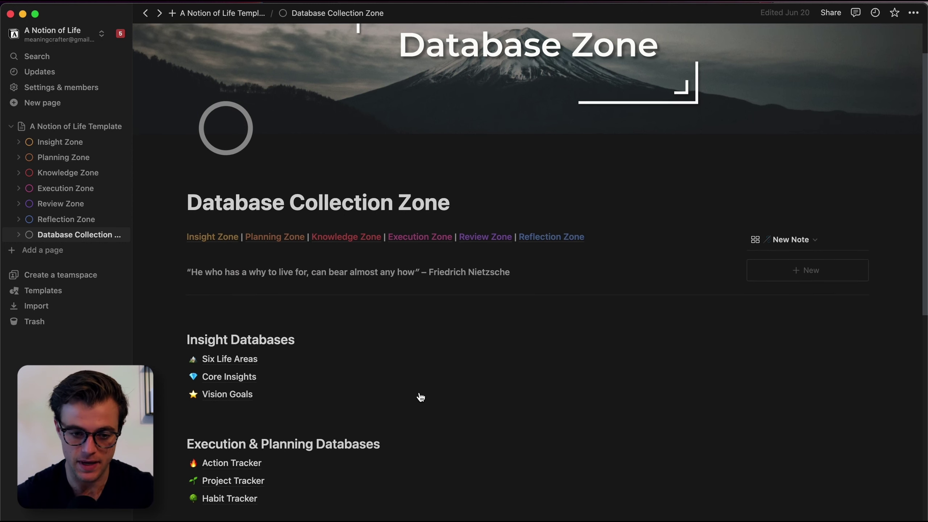
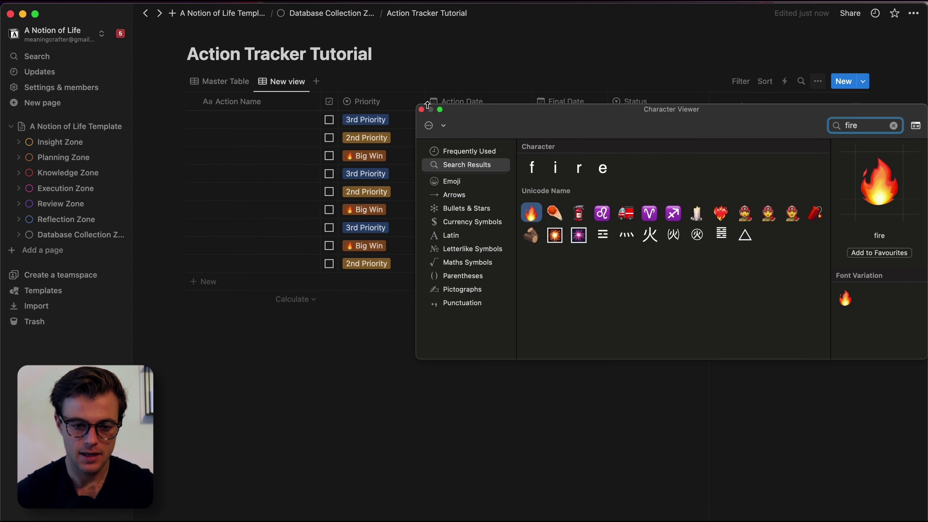
# Finish creating the table view named "🔥Daily Actions" in the Action Tracker Tutorial database
pyautogui.click(421, 109)
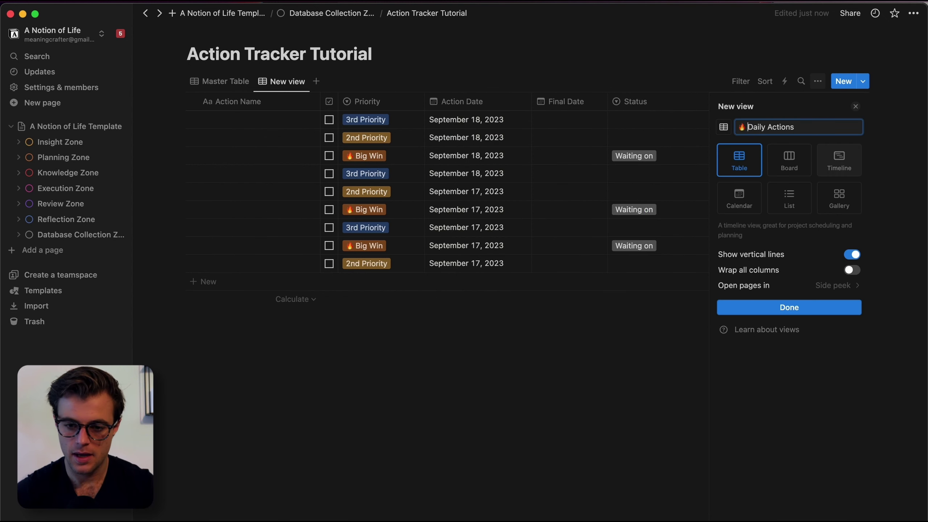
pyautogui.click(799, 310)
pyautogui.click(360, 342)
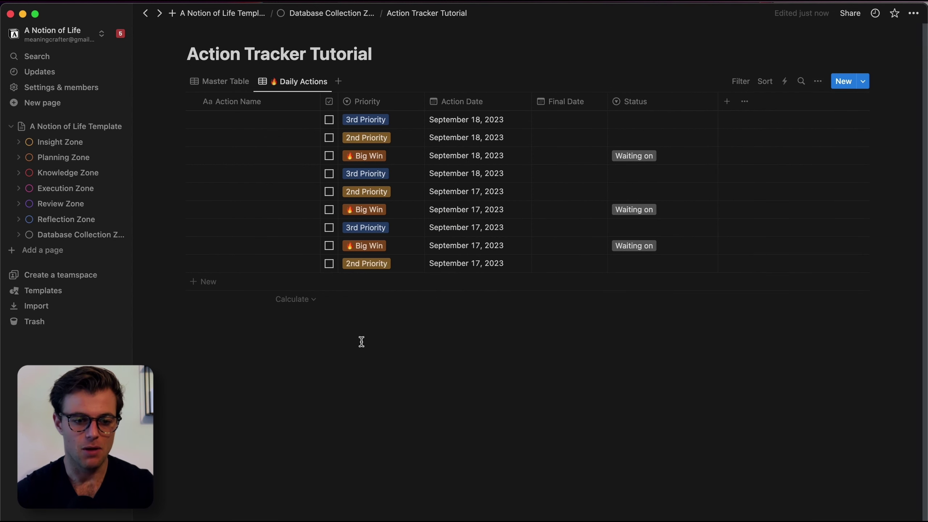
# Give the Action Tracker Tutorial page a fire emoji as its icon
pyautogui.click(206, 35)
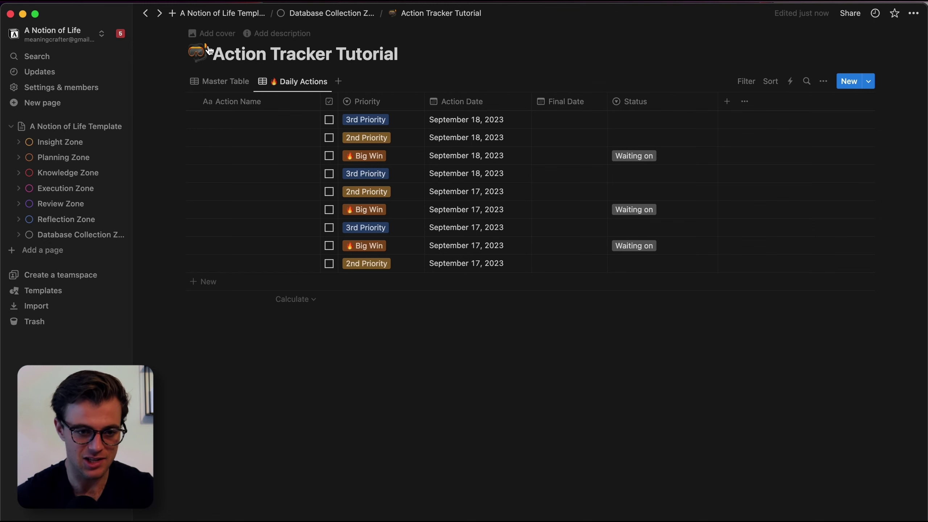
pyautogui.click(198, 52)
pyautogui.write('fire')
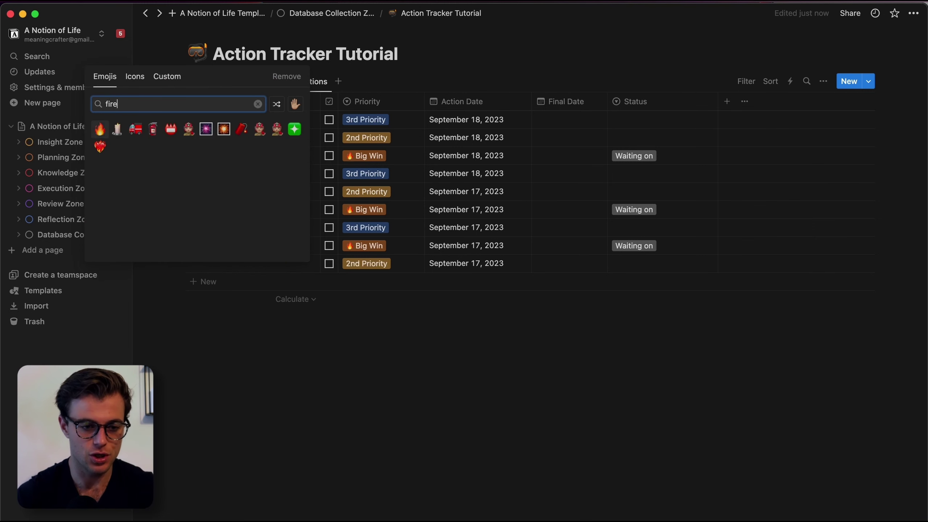
pyautogui.click(97, 130)
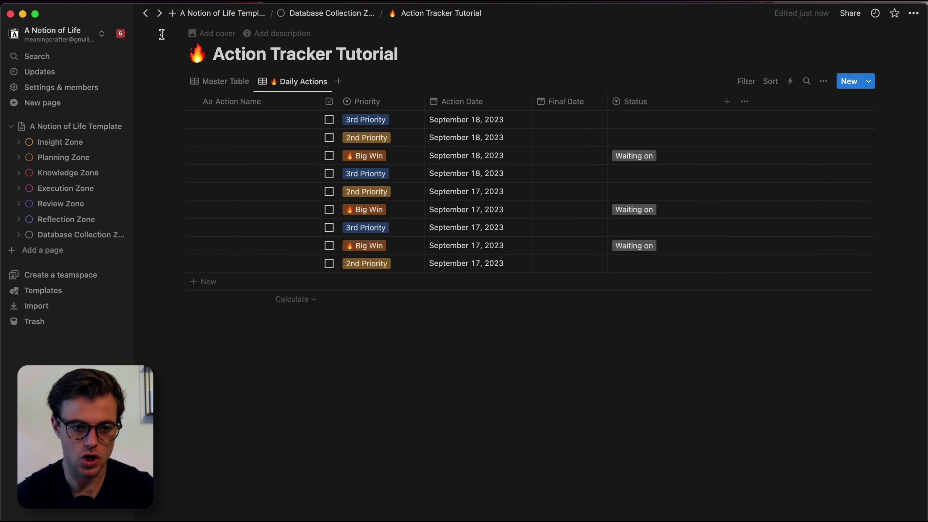
# Add a page cover by uploading the image file "Action Tracker Database Cover.svg"
pyautogui.click(220, 35)
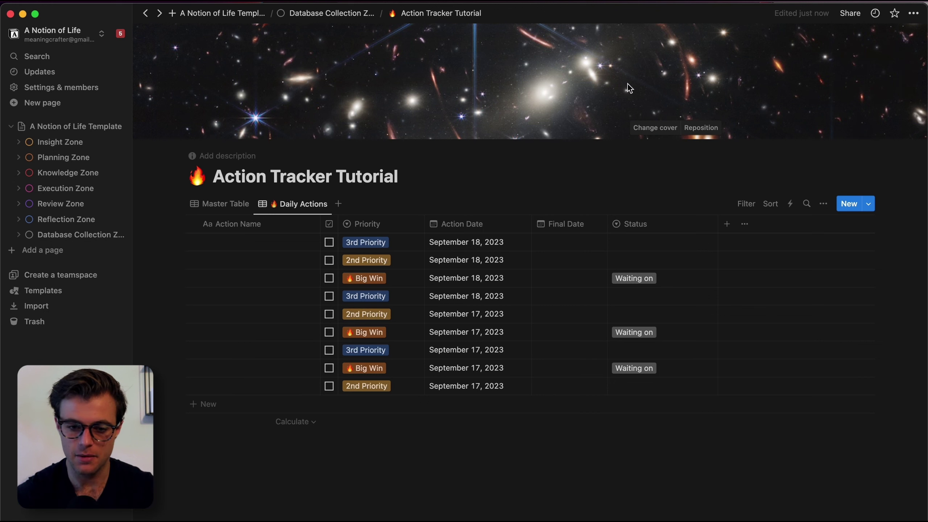
pyautogui.click(658, 128)
pyautogui.click(562, 148)
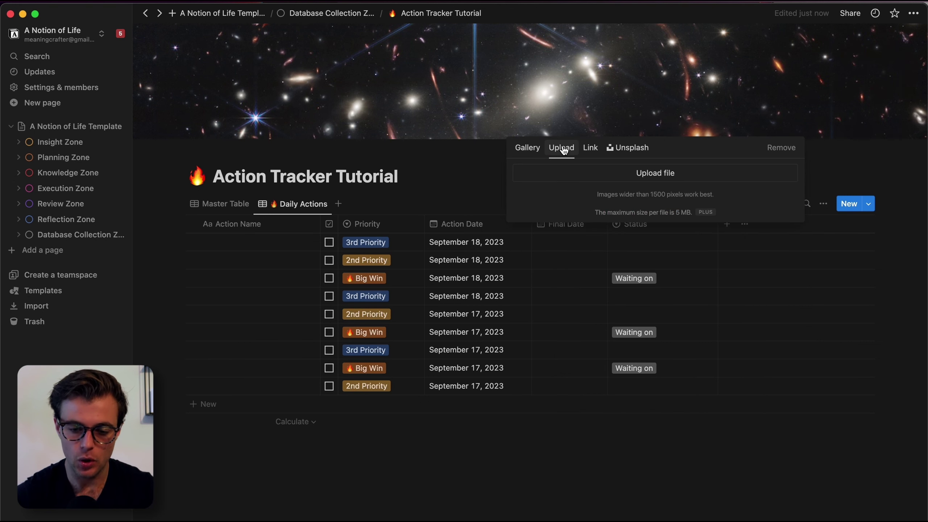
pyautogui.click(684, 177)
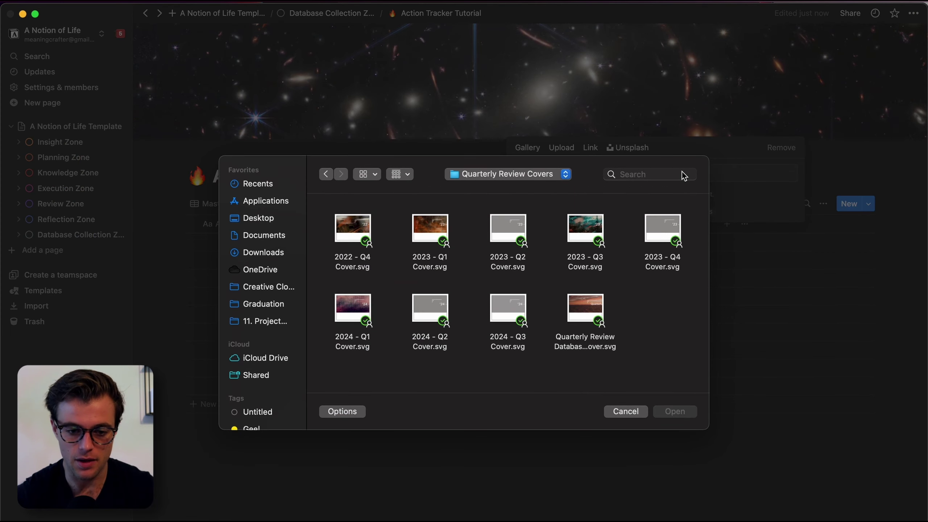
pyautogui.click(664, 169)
pyautogui.write('action tracker')
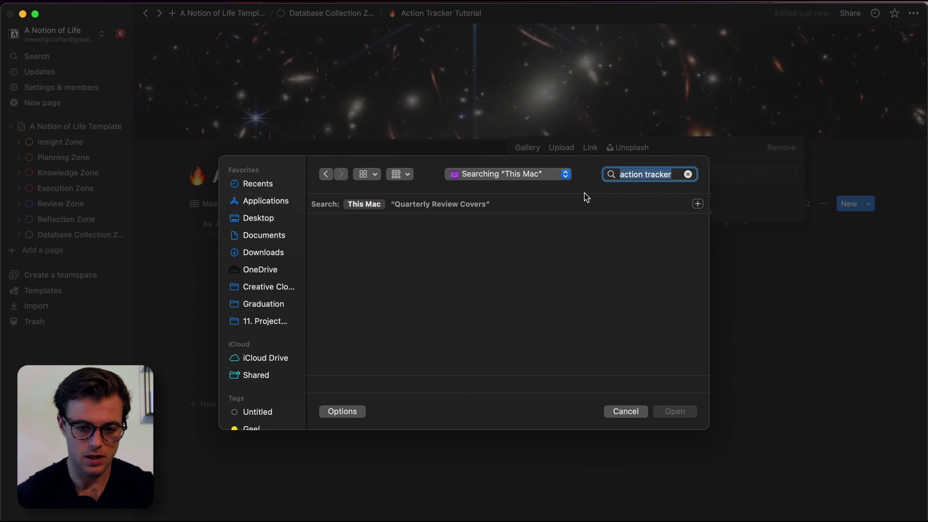
pyautogui.click(673, 174)
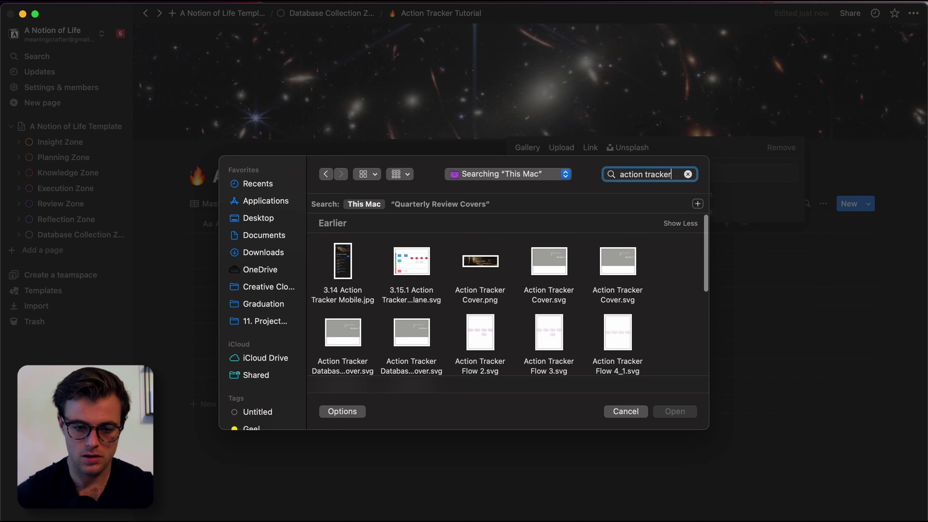
pyautogui.write('cover')
pyautogui.click(546, 266)
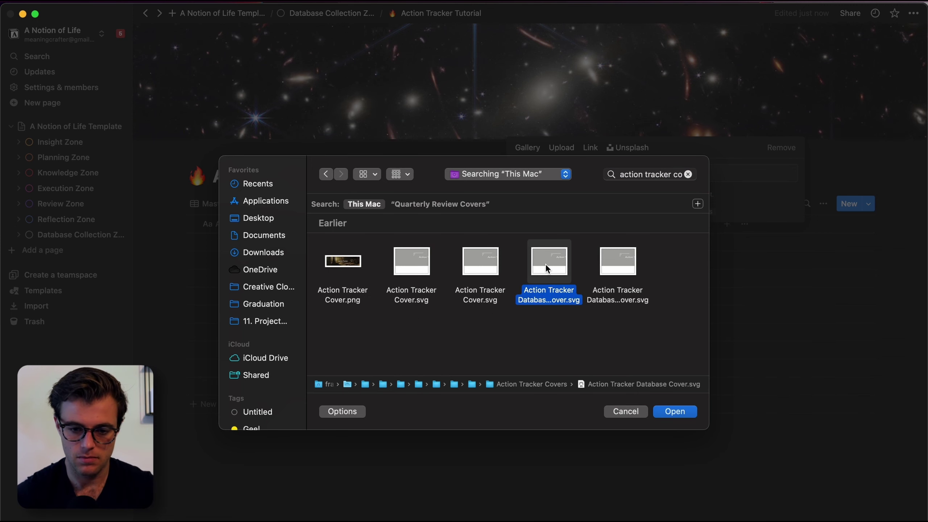
pyautogui.click(683, 414)
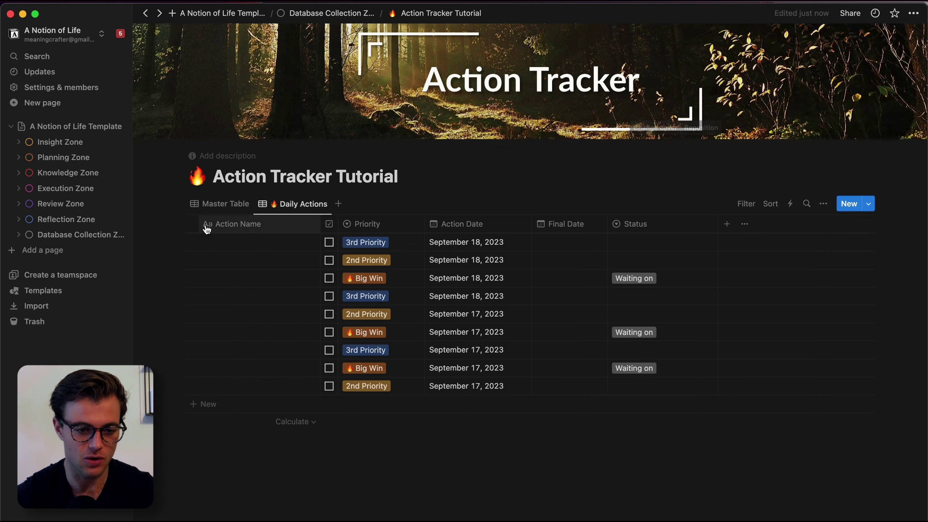
# Rename the Master Table view as "🔥Master Table"
pyautogui.rightClick(220, 205)
pyautogui.click(226, 225)
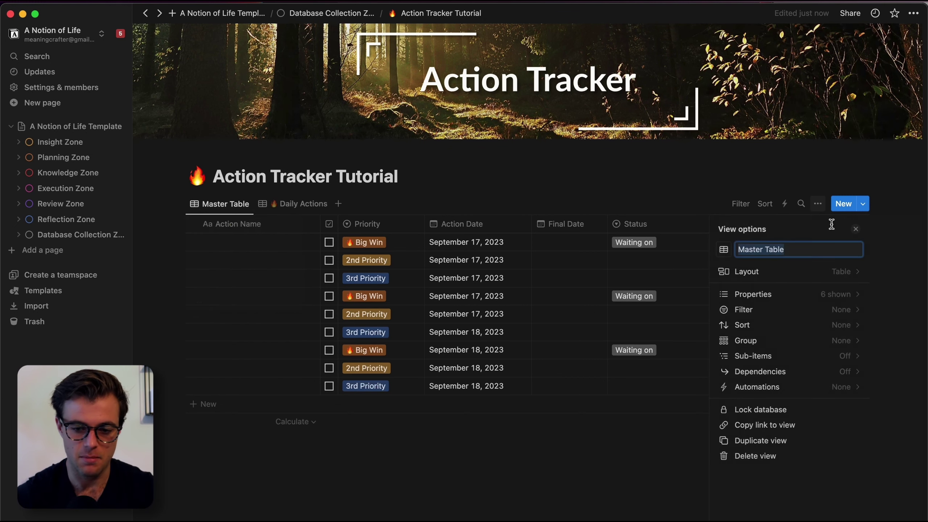
pyautogui.click(741, 249)
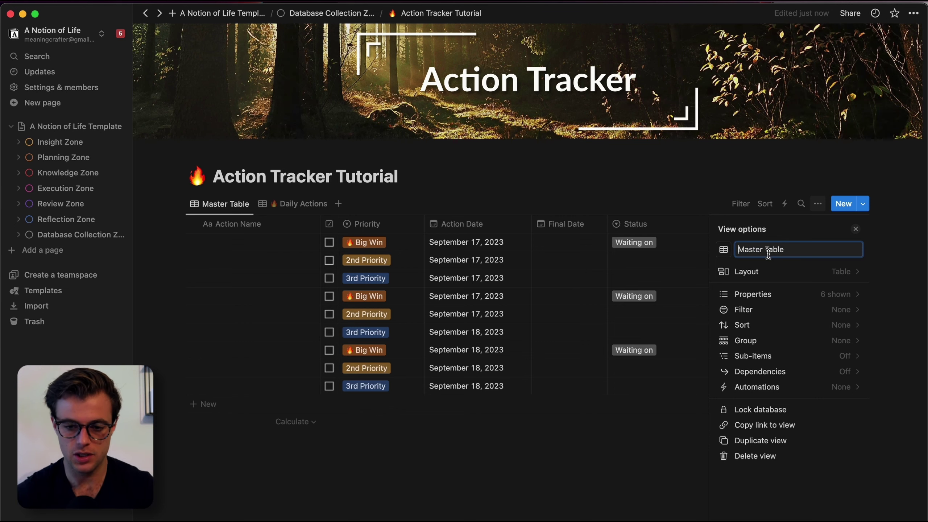
pyautogui.press('ctrl+super+space')
pyautogui.write('fire')
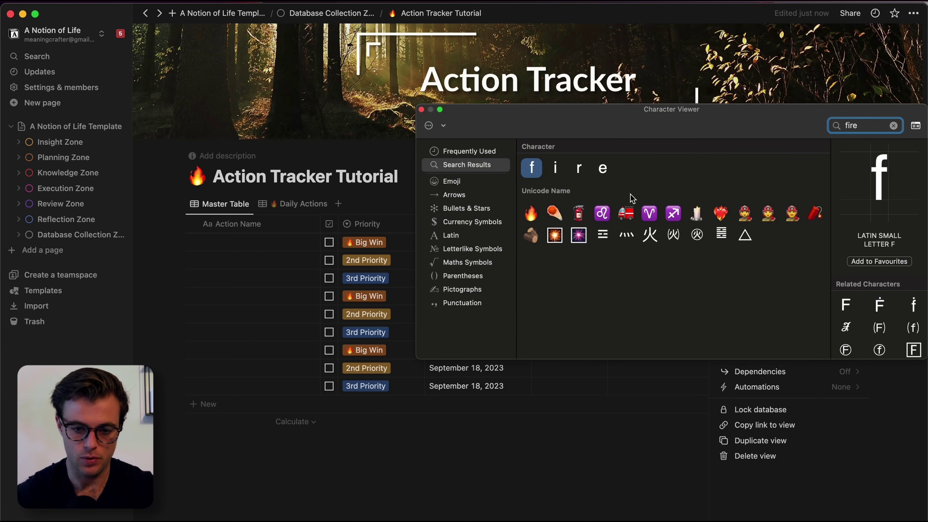
pyautogui.doubleClick(531, 213)
pyautogui.click(420, 110)
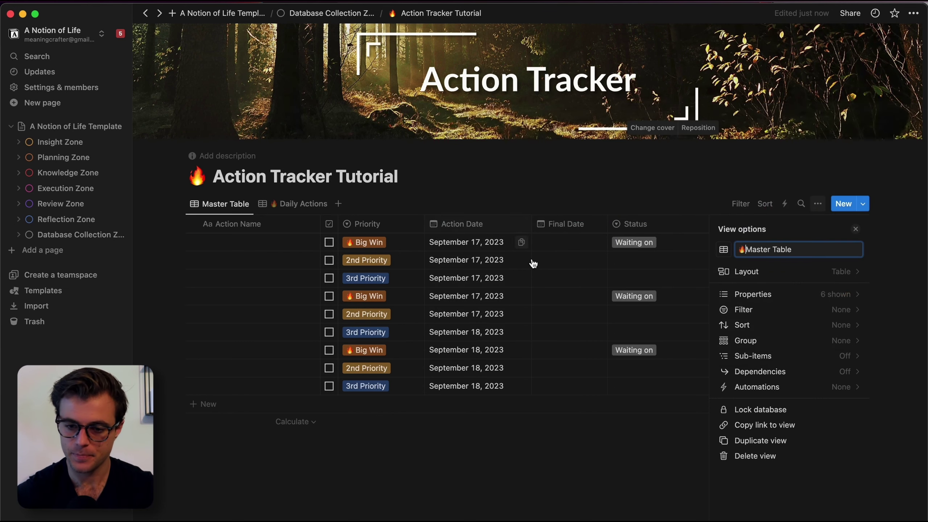
pyautogui.click(535, 461)
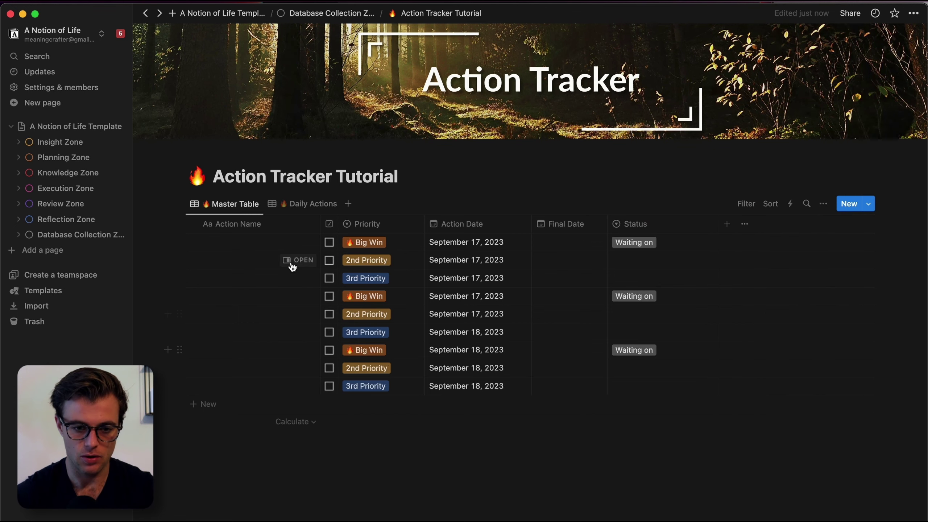
# Compare the Master Table and Daily Actions views by switching between them, ending on Daily Actions
pyautogui.click(312, 213)
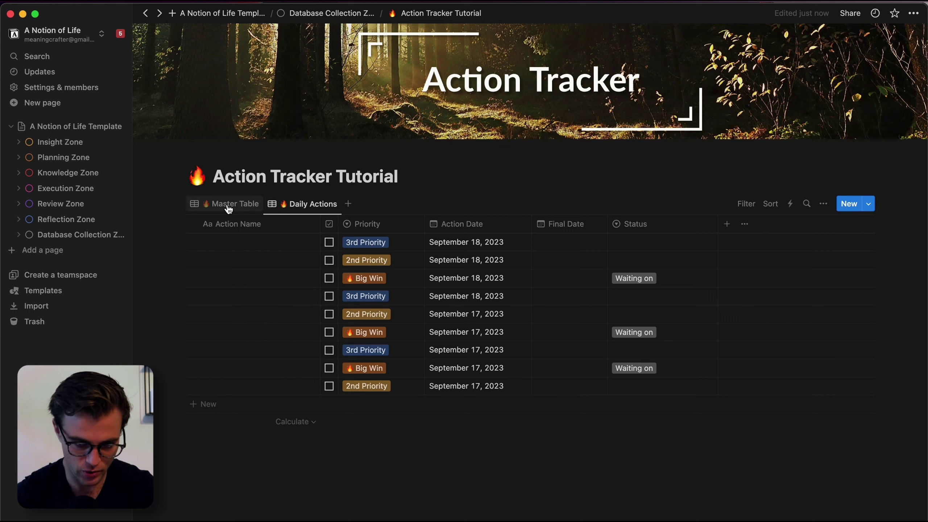
pyautogui.click(229, 205)
pyautogui.click(305, 211)
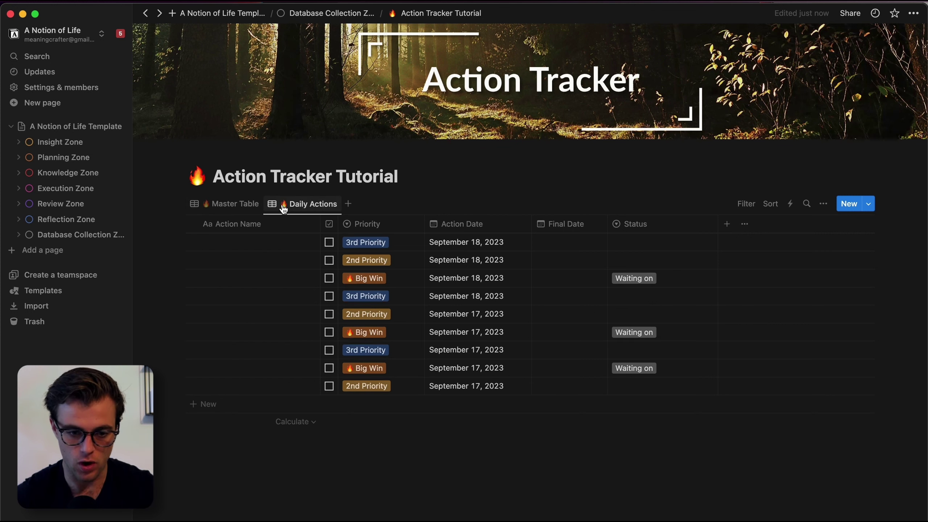
pyautogui.click(234, 204)
pyautogui.click(304, 205)
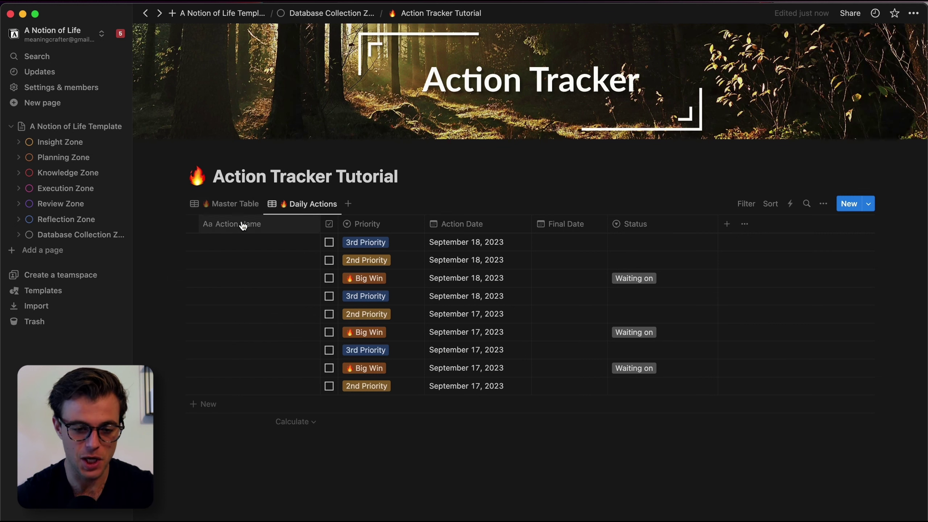
pyautogui.click(237, 205)
pyautogui.click(307, 205)
pyautogui.click(307, 204)
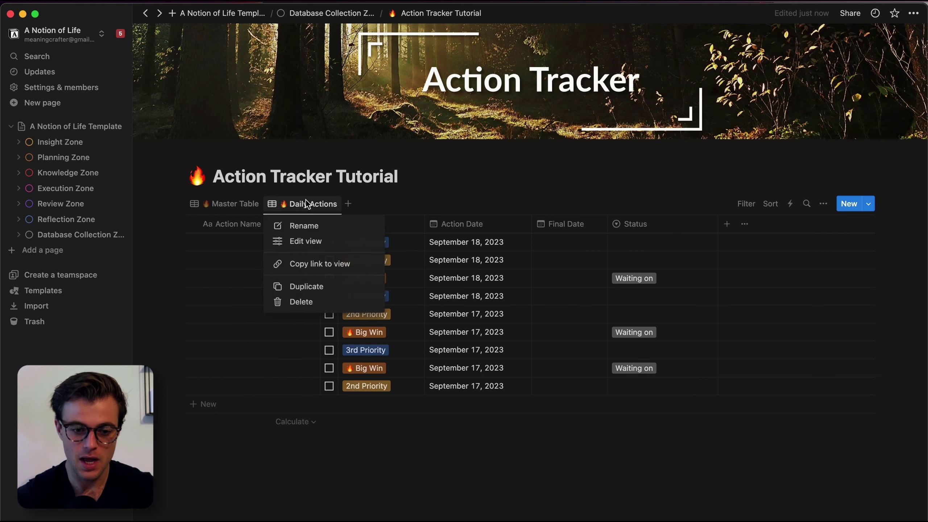
pyautogui.click(477, 197)
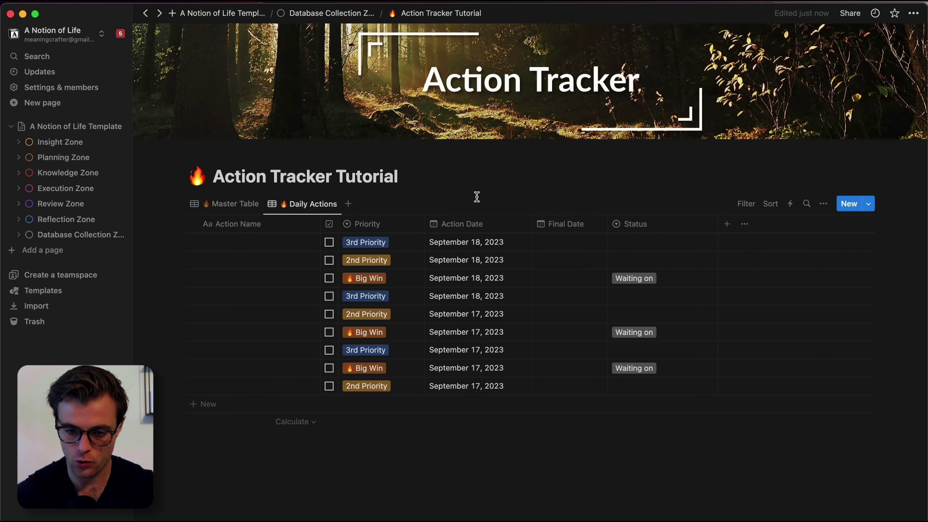
# Filter the Daily Actions view to actions whose Action Date start date is Today
pyautogui.click(746, 204)
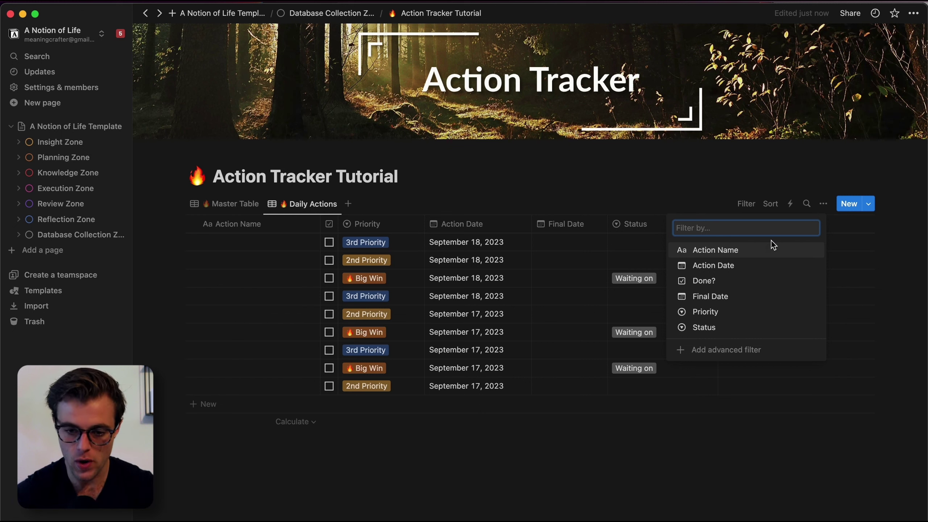
pyautogui.click(734, 268)
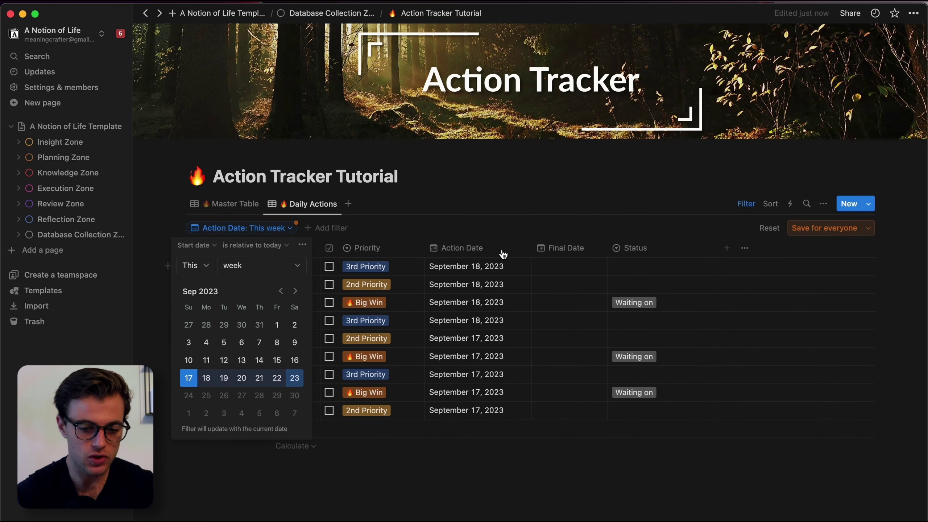
pyautogui.click(194, 245)
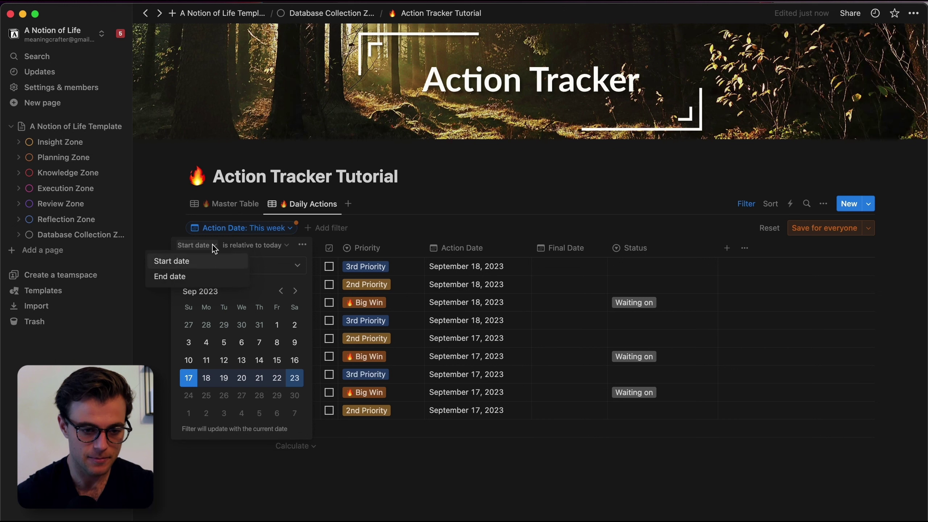
pyautogui.click(273, 249)
pyautogui.click(272, 247)
pyautogui.click(236, 260)
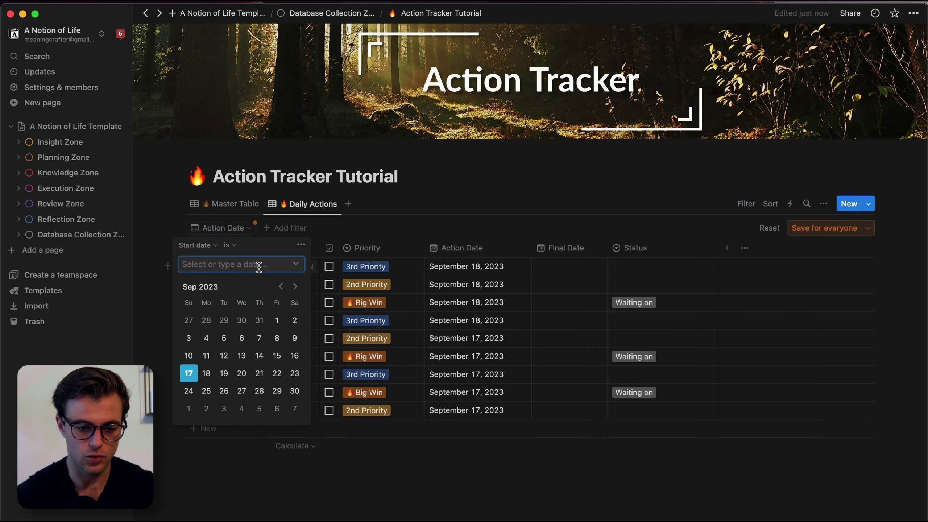
pyautogui.click(296, 263)
pyautogui.click(195, 284)
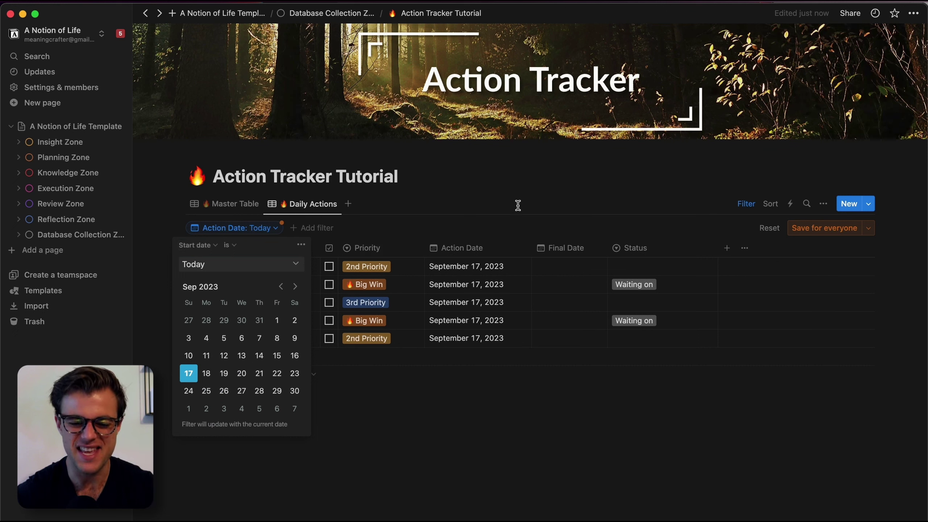
# Try adding an end date to the first listed action's Action Date with a wider column, and undo both changes
pyautogui.click(446, 266)
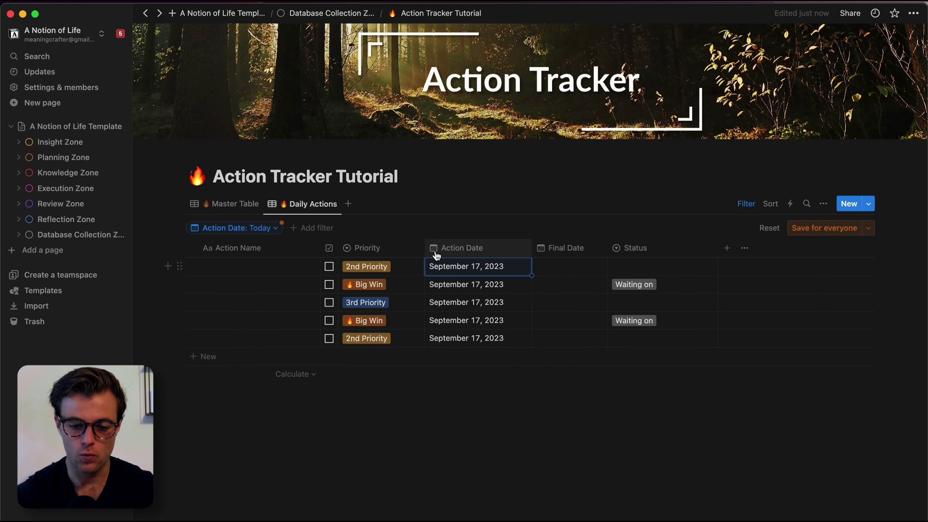
pyautogui.click(464, 266)
pyautogui.click(556, 482)
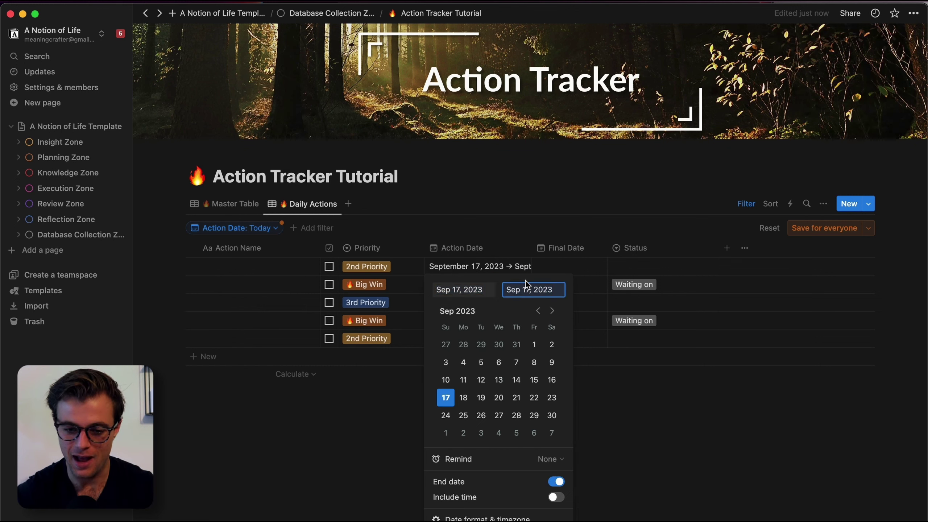
pyautogui.press('Escape')
pyautogui.moveTo(532, 254); pyautogui.dragTo(609, 249)
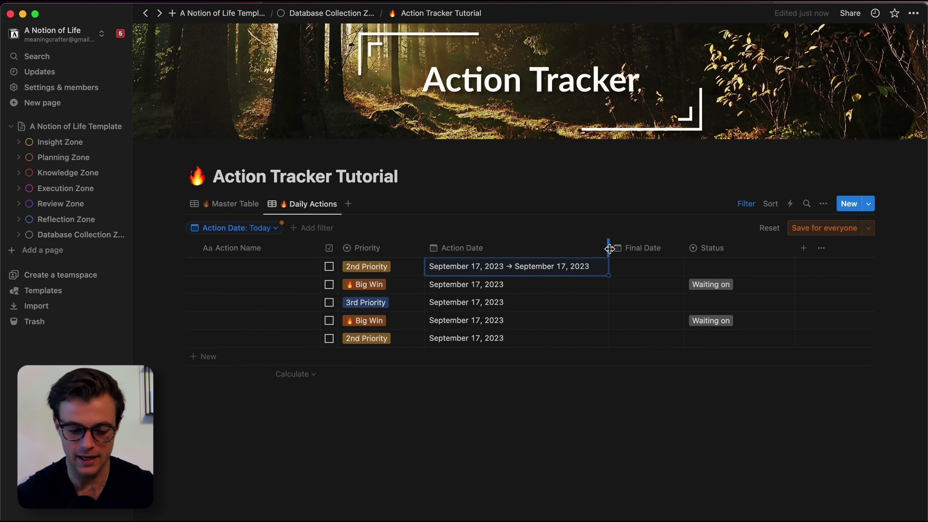
pyautogui.press('super+z')
pyautogui.press('super+z')
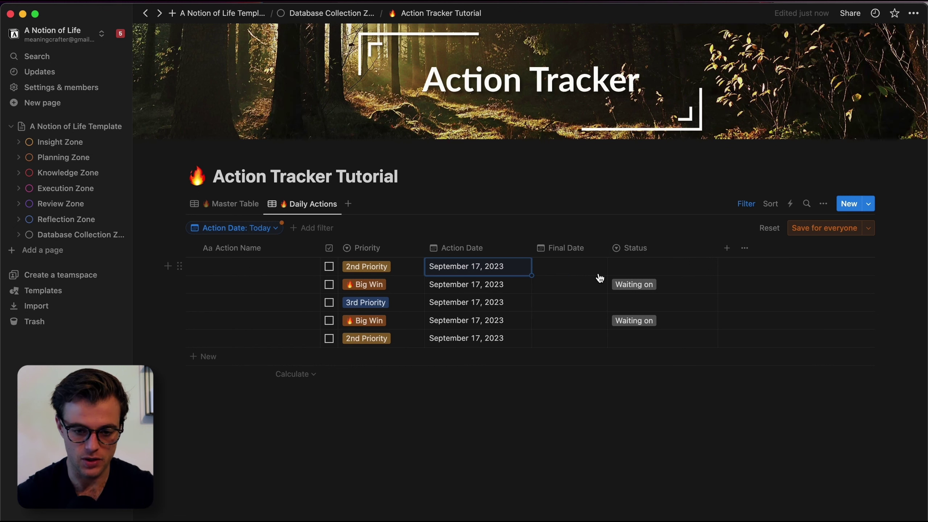
# Save the Action Date filter for everyone and compare the filtered Daily Actions view with the Master Table
pyautogui.click(245, 228)
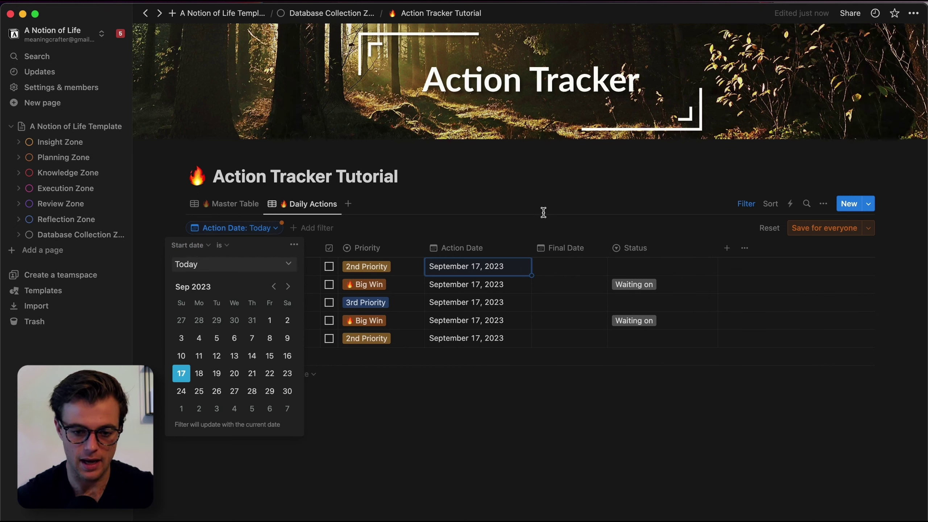
pyautogui.click(555, 212)
pyautogui.click(831, 234)
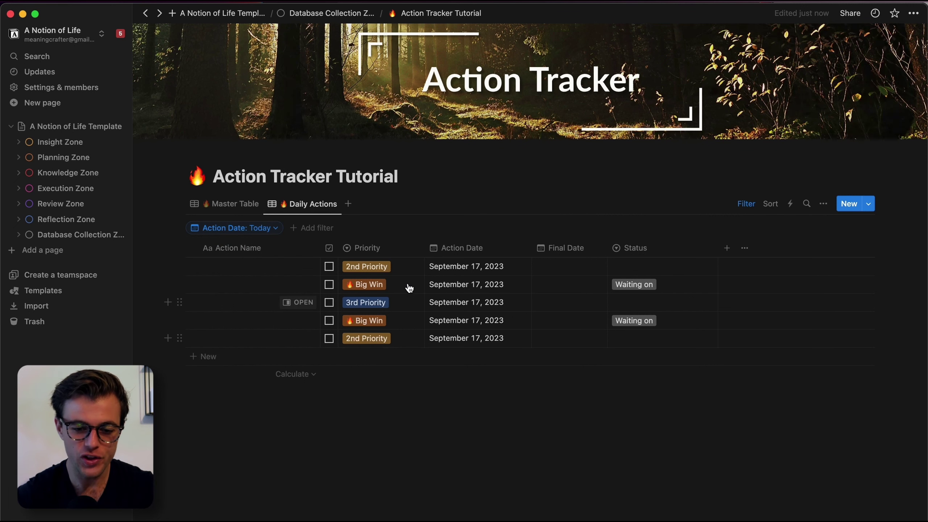
pyautogui.click(234, 204)
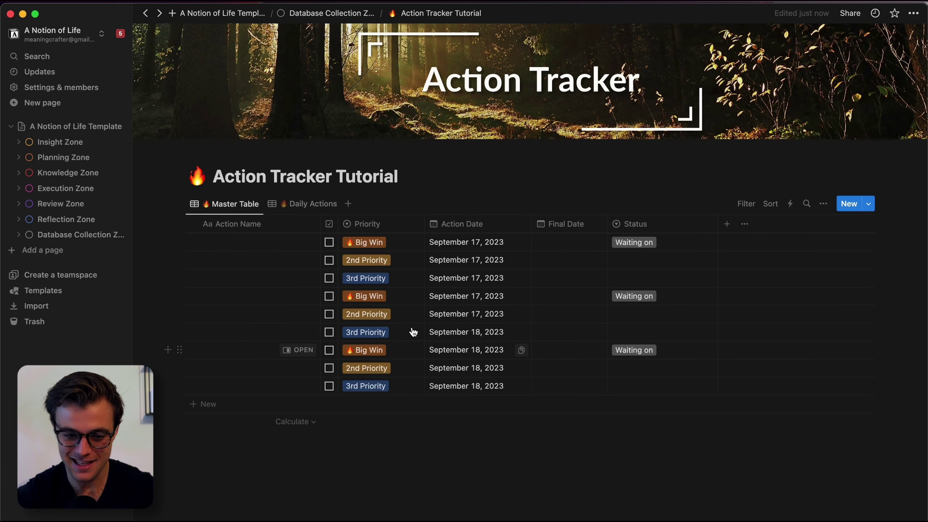
pyautogui.click(306, 212)
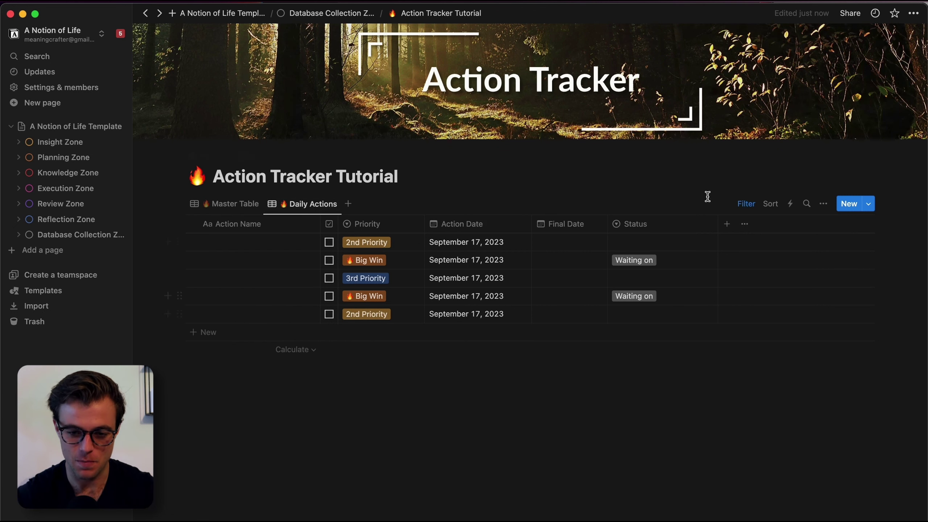
# Set the Daily Actions view's Action Date filter to September 18, 2023
pyautogui.click(747, 205)
pyautogui.click(273, 233)
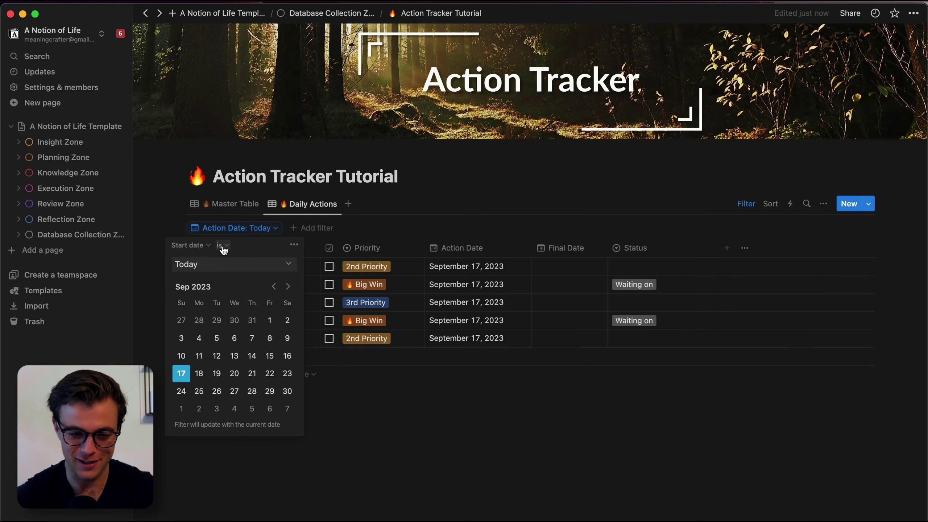
pyautogui.click(199, 375)
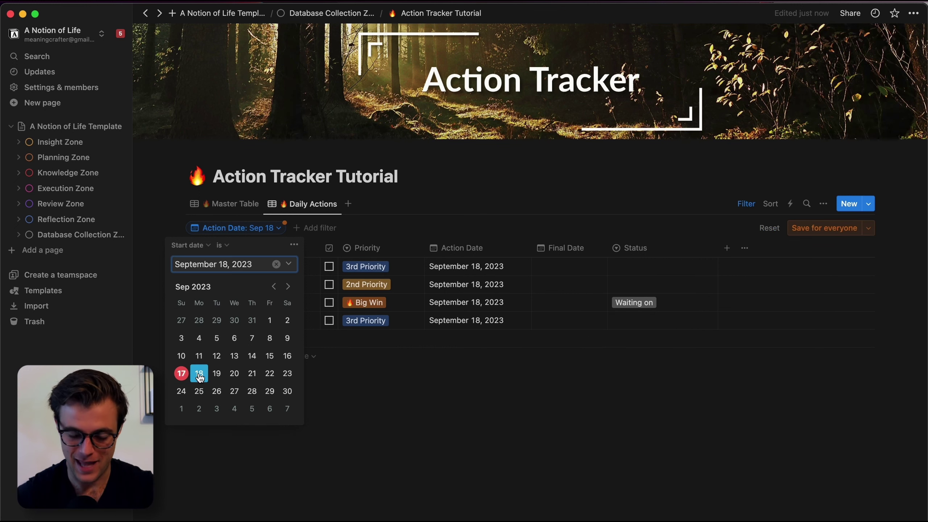
# Try September 19, 2023 as the Daily Actions view's Action Date filter, and set the filter back to Today
pyautogui.click(220, 378)
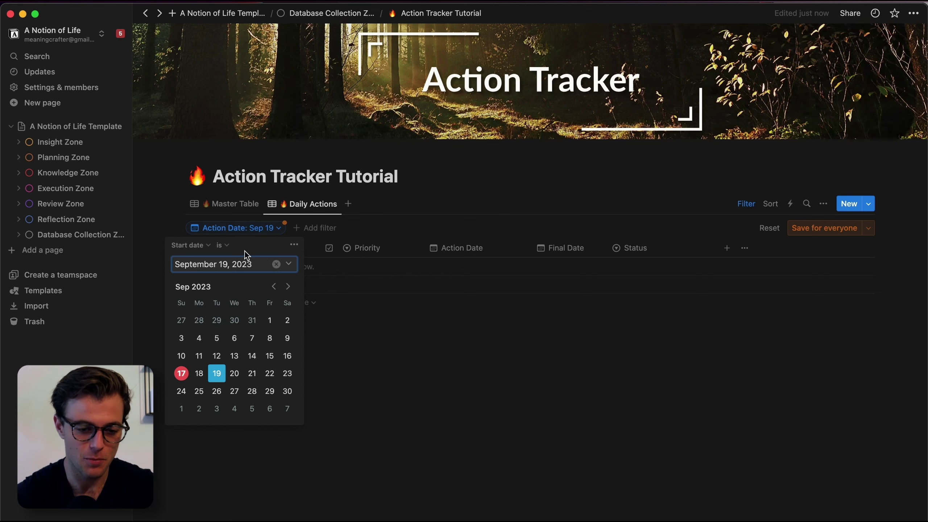
pyautogui.click(289, 264)
pyautogui.click(206, 285)
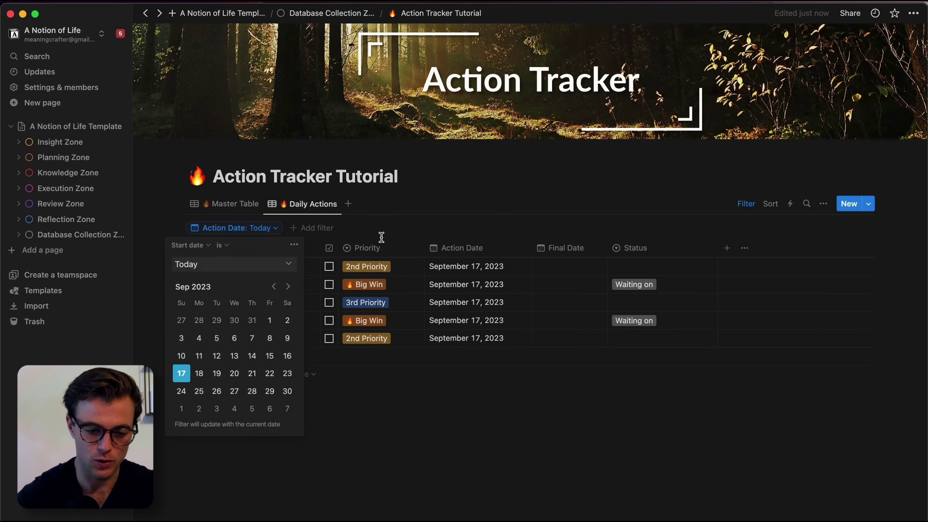
pyautogui.click(590, 195)
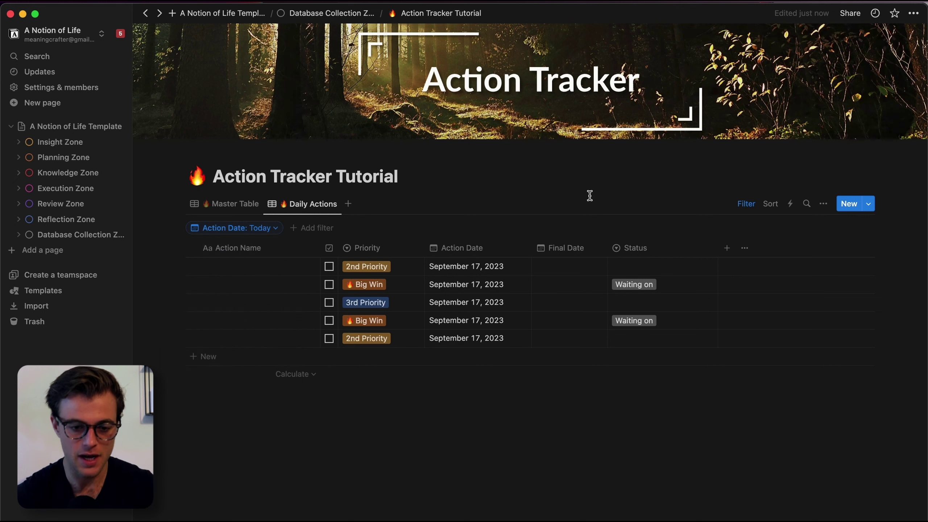
# Add a second filter to the Daily Actions view with Done? set to Unchecked
pyautogui.click(309, 230)
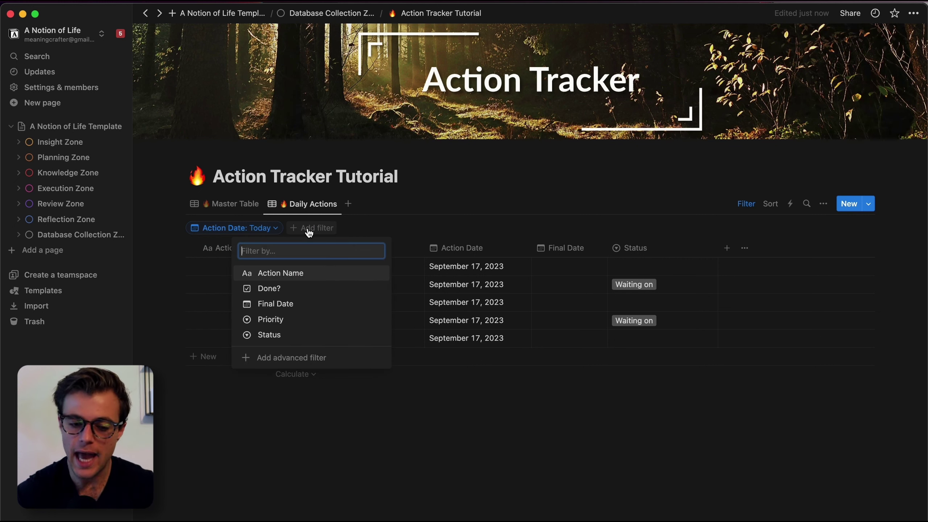
pyautogui.click(288, 291)
pyautogui.click(282, 264)
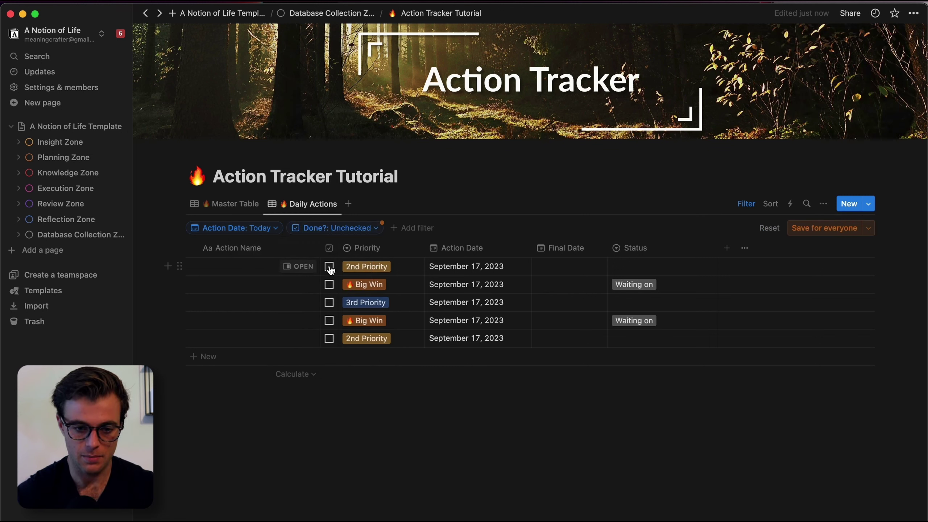
# Try marking the first listed actions as done to test the Unchecked filter, and undo the changes
pyautogui.click(329, 266)
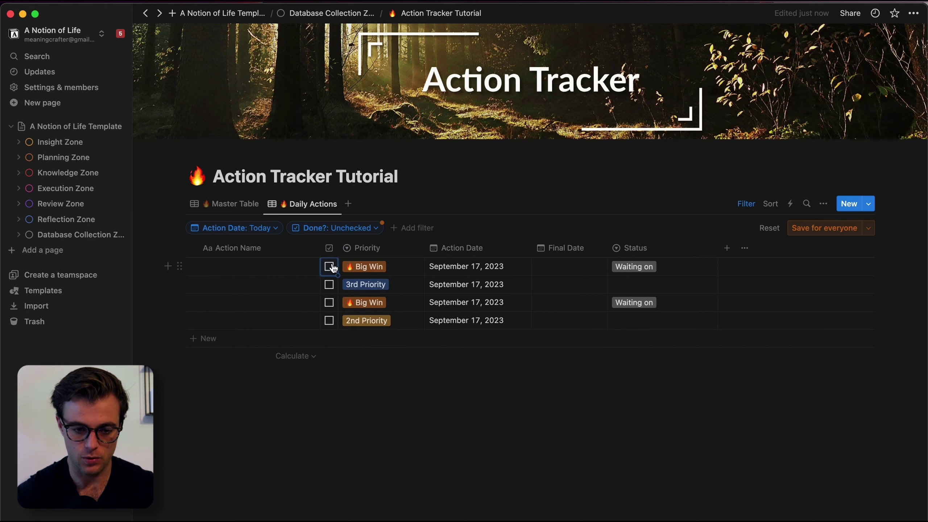
pyautogui.click(329, 266)
pyautogui.click(329, 267)
pyautogui.press('super+z')
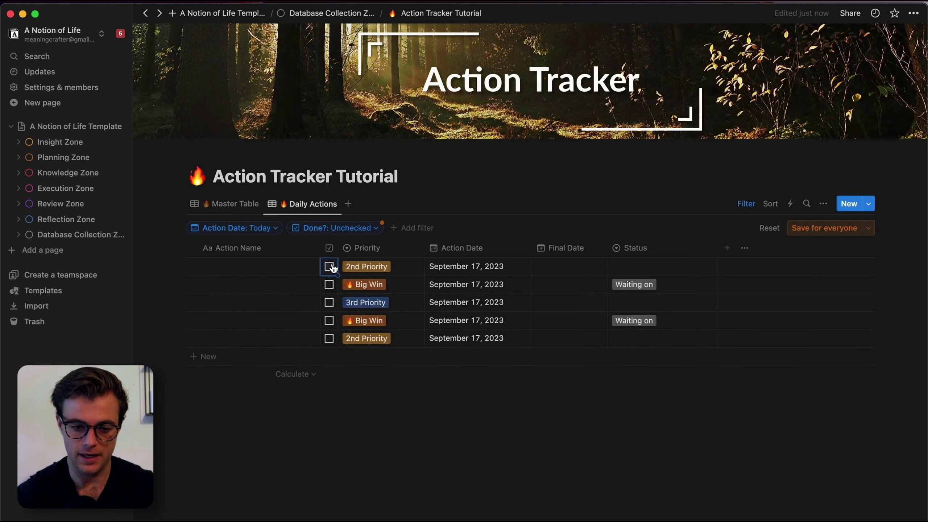
pyautogui.click(330, 266)
# Try the Done? filter with Checked, and set it back to Unchecked
pyautogui.click(370, 228)
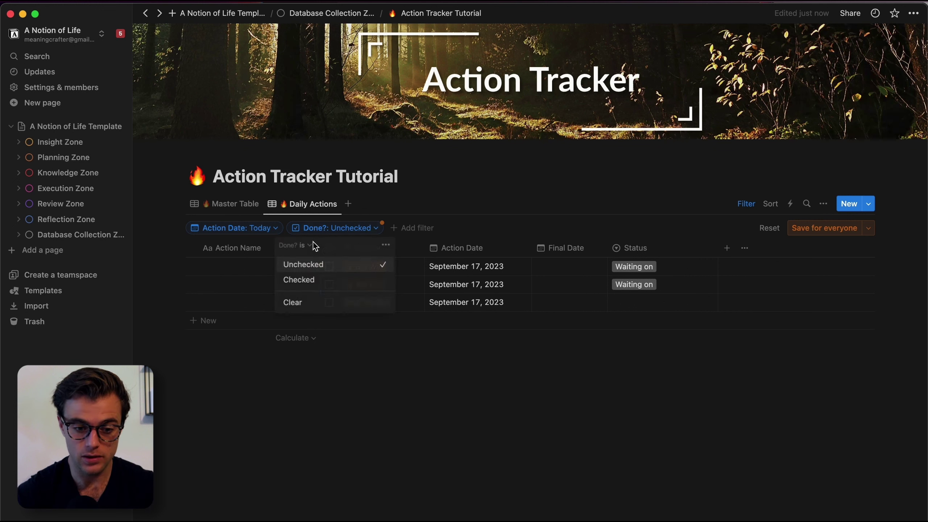
pyautogui.click(318, 285)
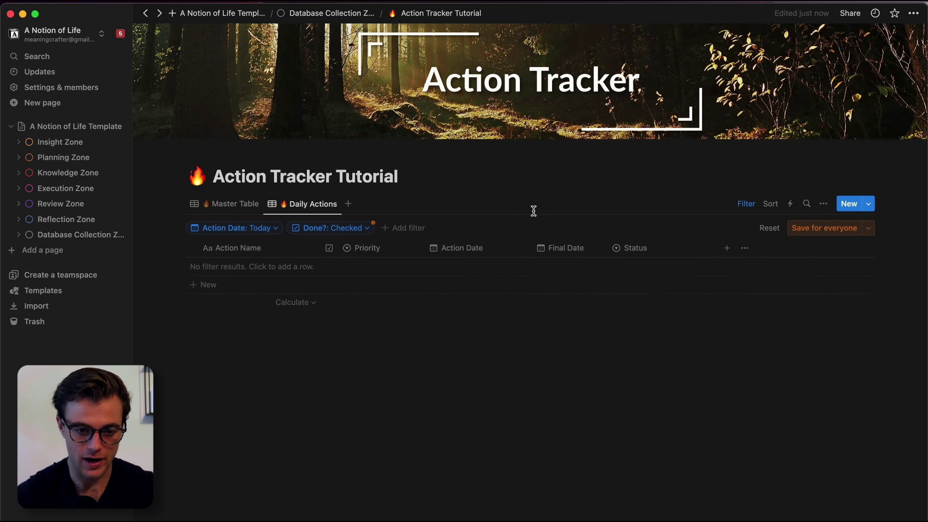
pyautogui.click(355, 228)
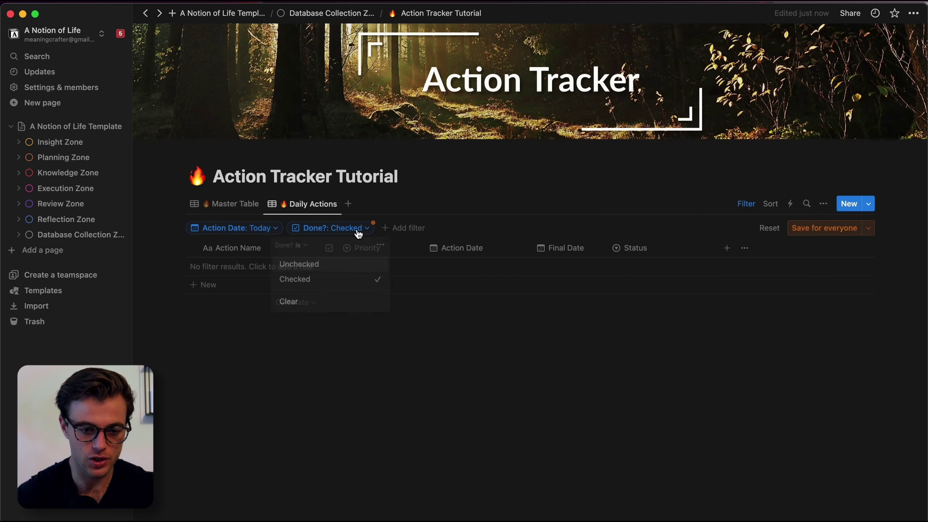
pyautogui.click(317, 267)
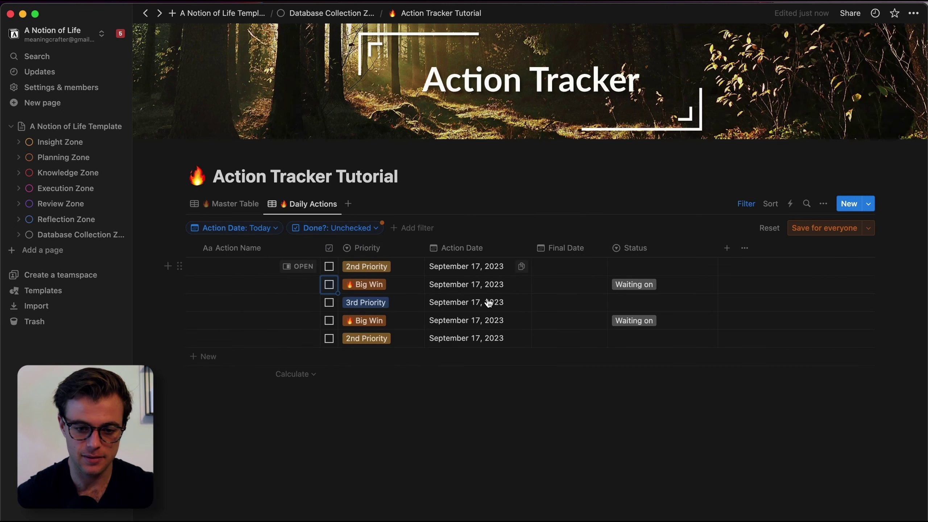
# Add a Status filter to the Daily Actions view and try the Someday and Waiting on options in turn, clearing each
pyautogui.click(414, 229)
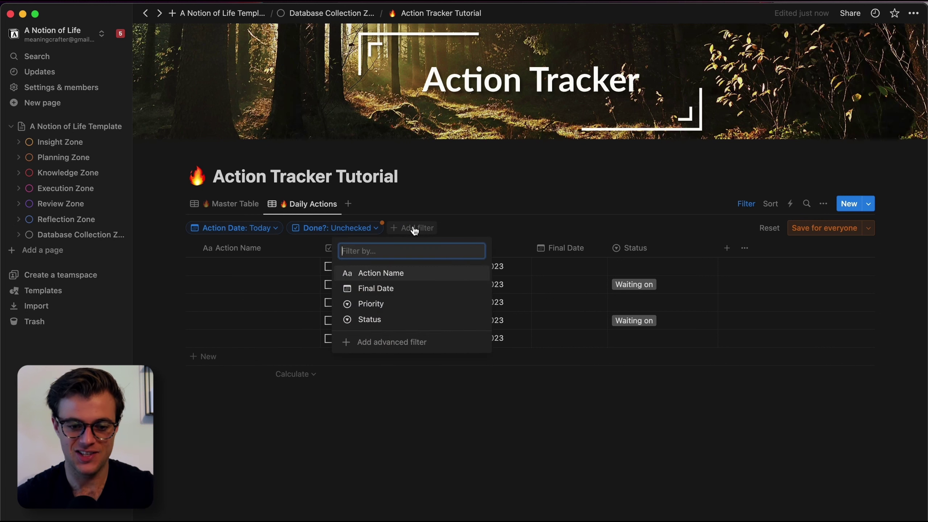
pyautogui.click(597, 209)
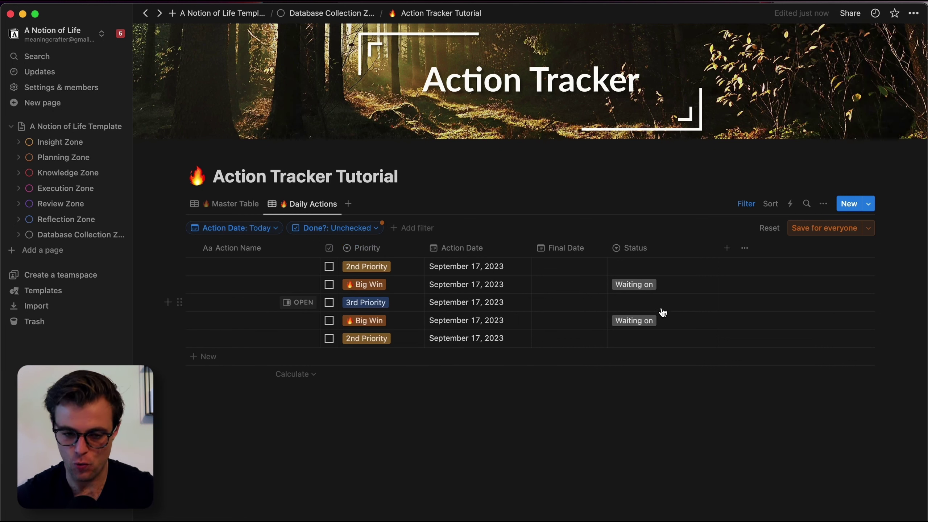
pyautogui.click(421, 232)
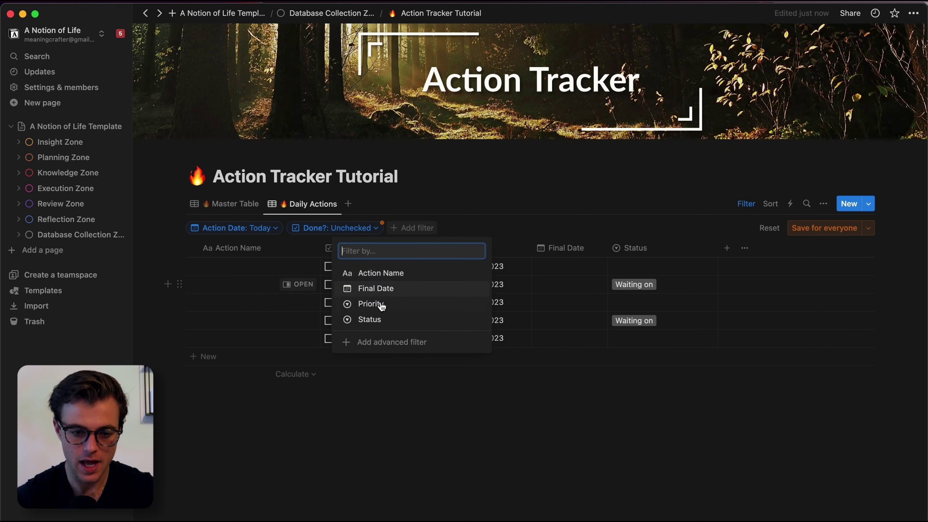
pyautogui.click(351, 322)
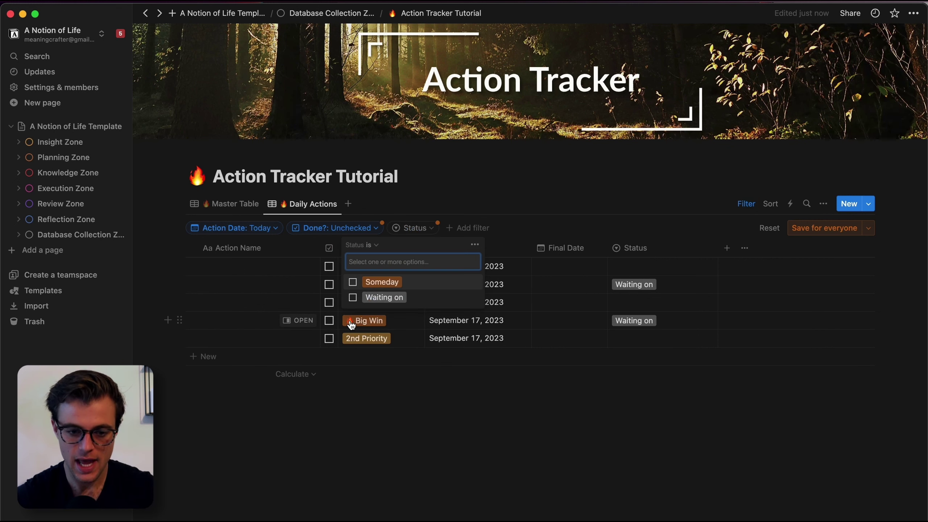
pyautogui.click(353, 283)
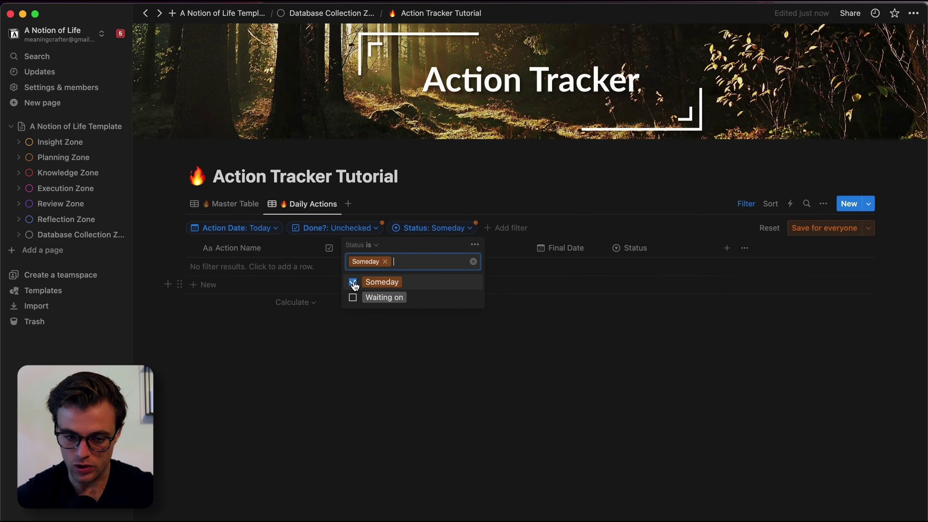
pyautogui.click(353, 282)
pyautogui.click(353, 298)
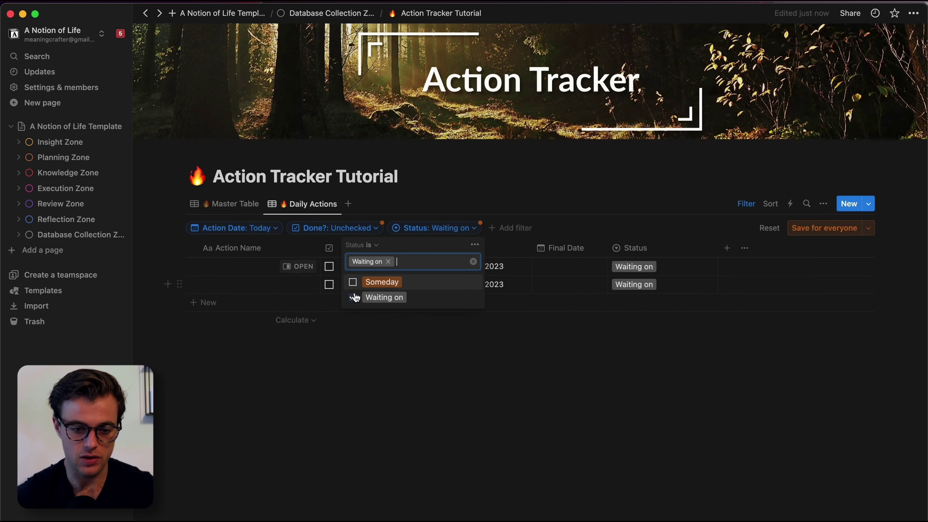
pyautogui.click(353, 297)
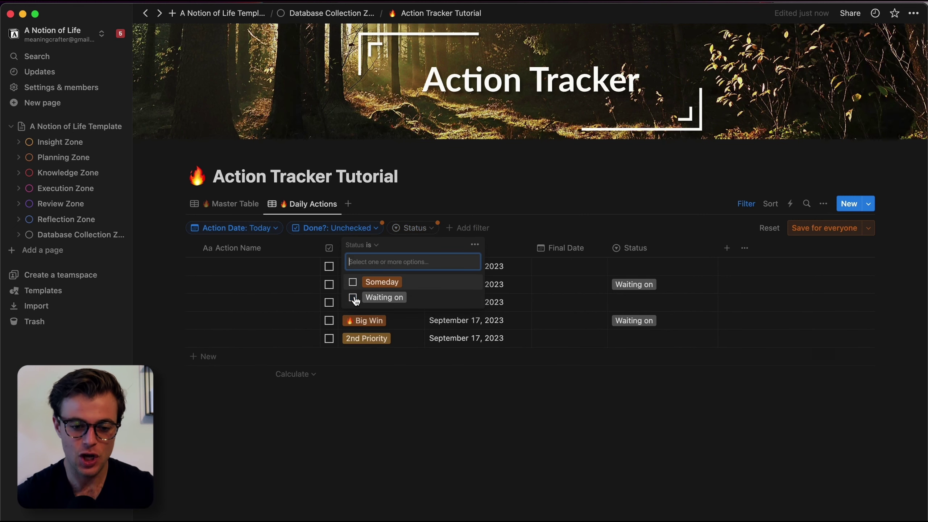
# Set the Status filter's condition to Is empty and save the view's filters for everyone
pyautogui.click(372, 246)
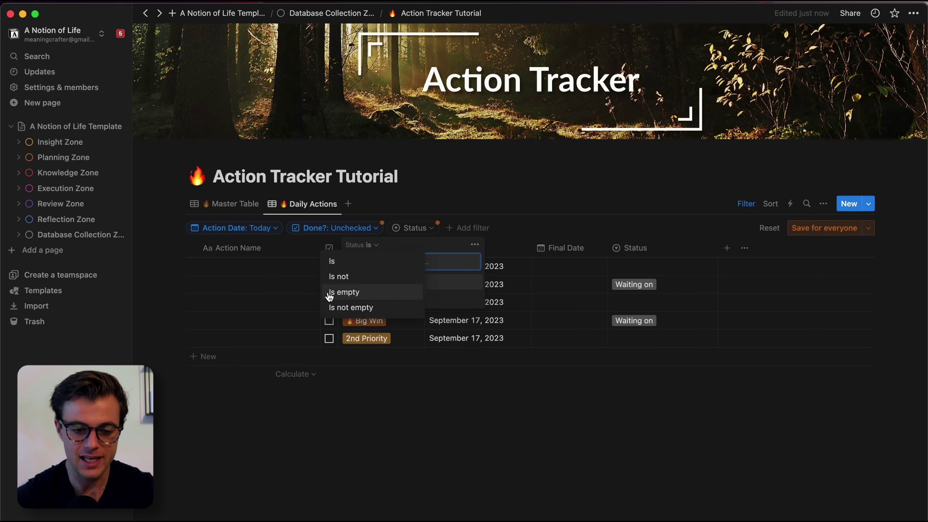
pyautogui.click(369, 292)
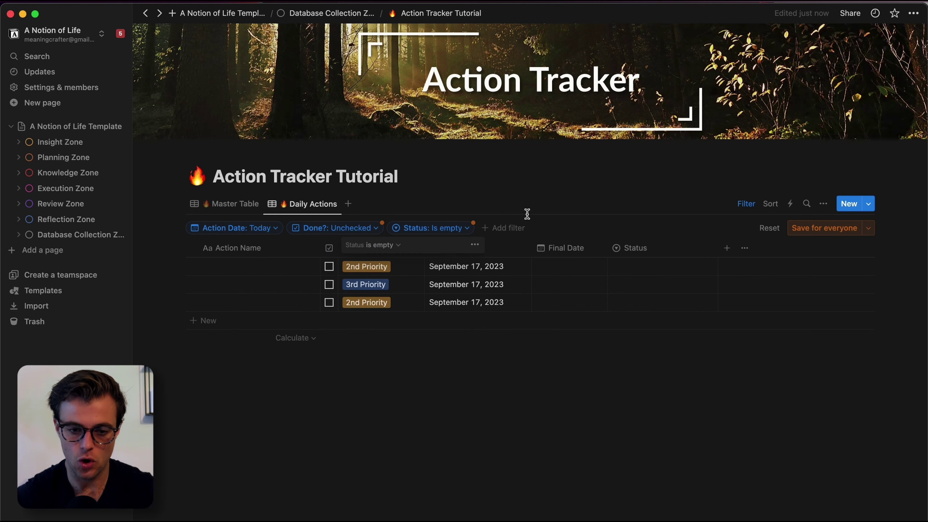
pyautogui.click(568, 183)
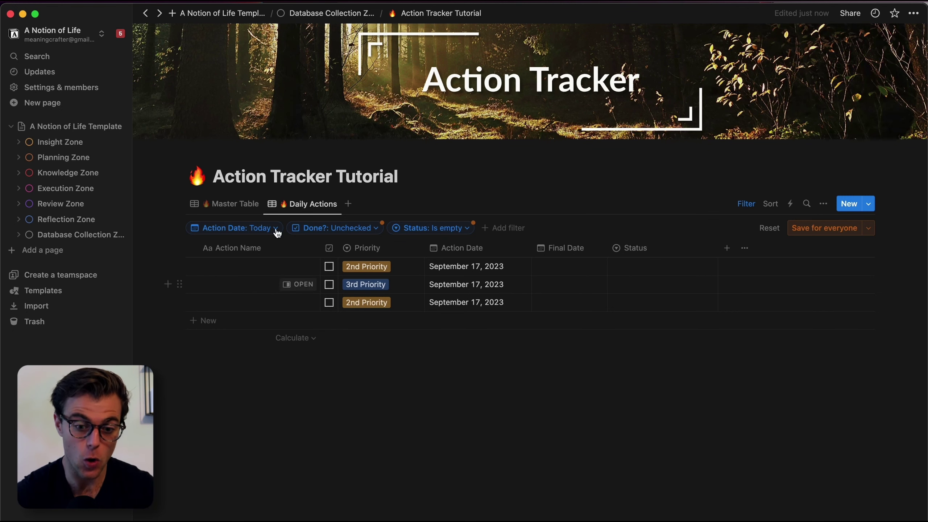
pyautogui.click(469, 186)
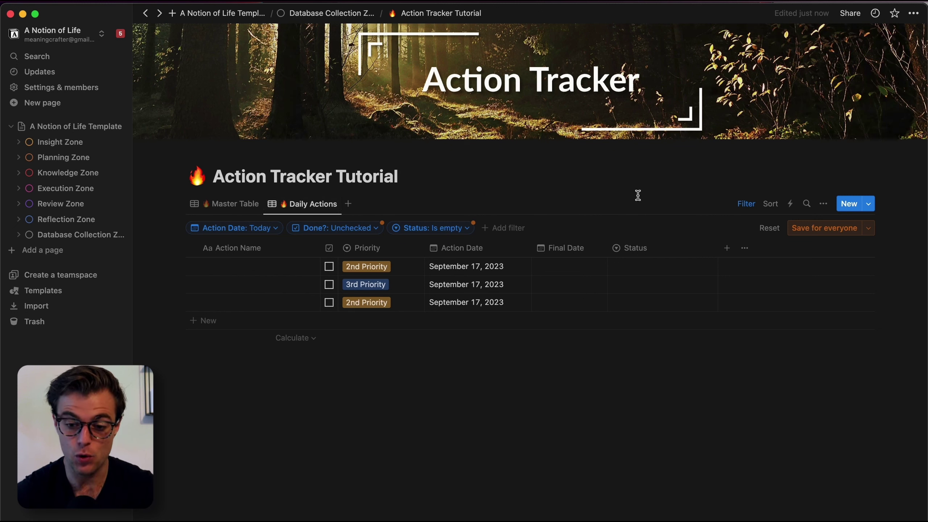
pyautogui.click(828, 229)
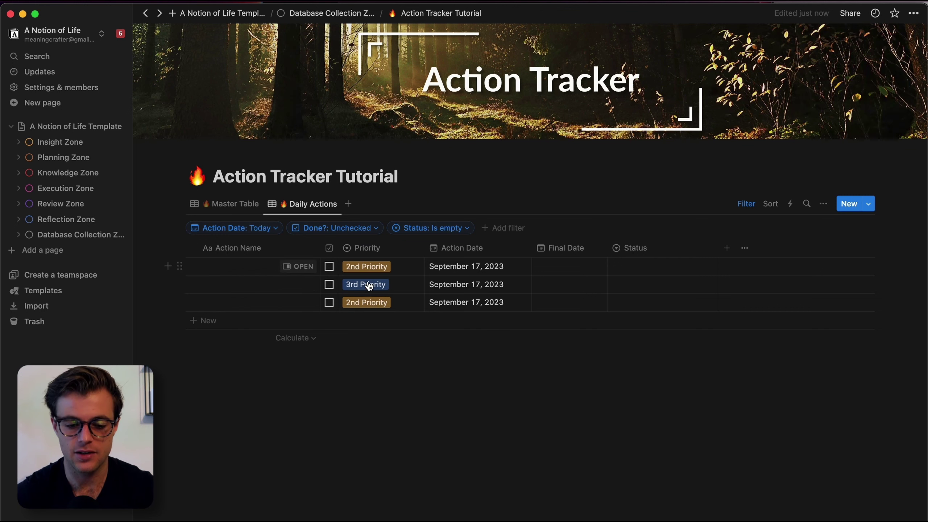
# Set the third listed action's Priority to Messages, and change it to Big Win
pyautogui.click(368, 304)
pyautogui.click(380, 401)
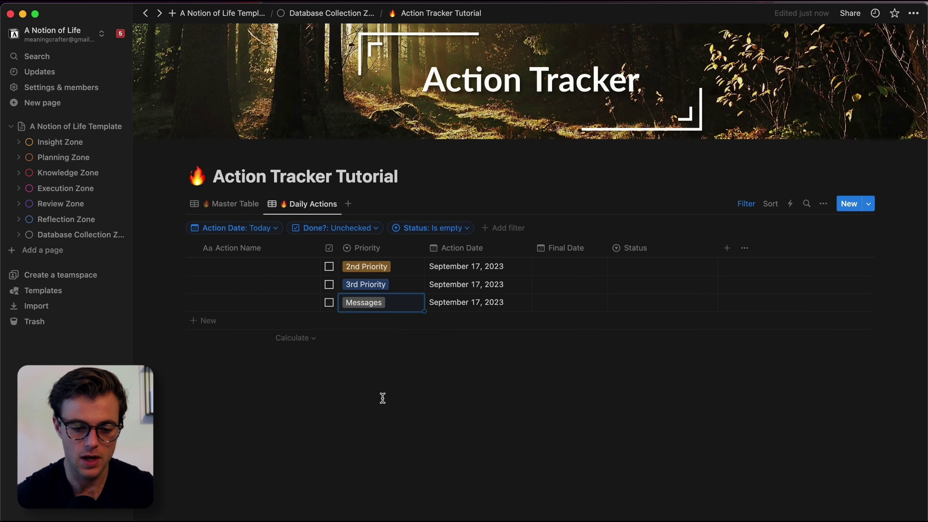
pyautogui.click(366, 304)
pyautogui.click(382, 355)
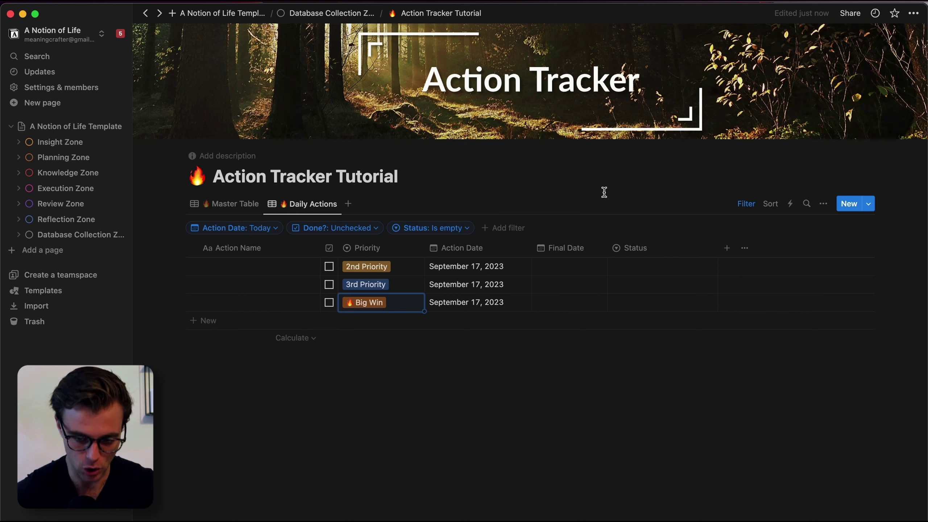
# Sort the Daily Actions view by Priority in ascending order, save it for everyone and review the sort settings
pyautogui.click(771, 204)
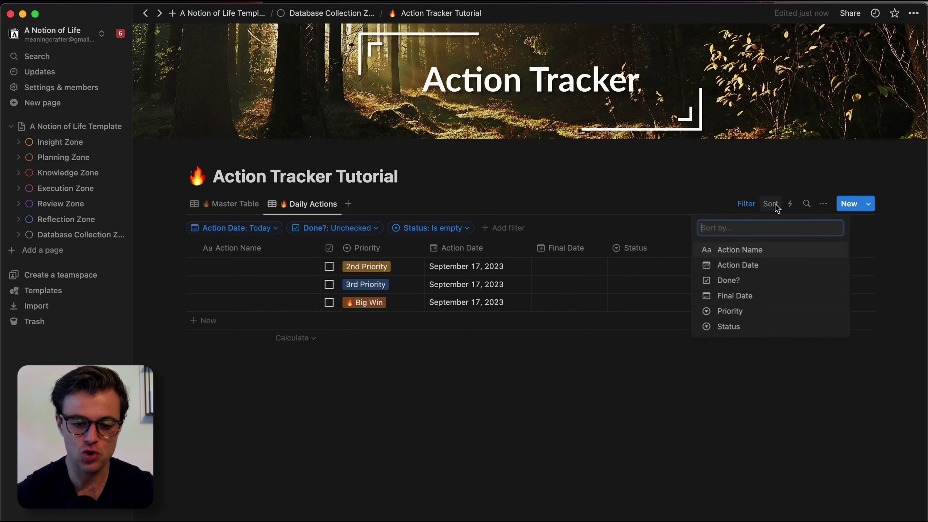
pyautogui.click(724, 315)
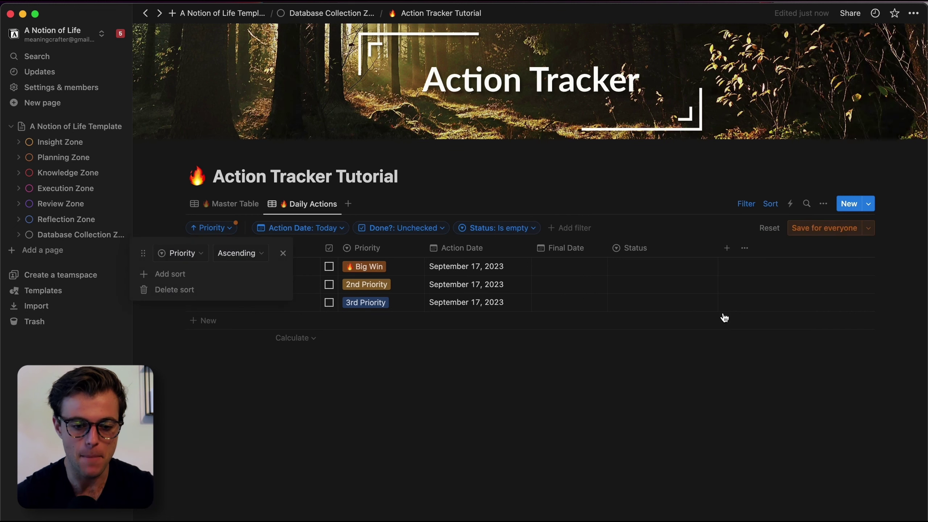
pyautogui.click(826, 232)
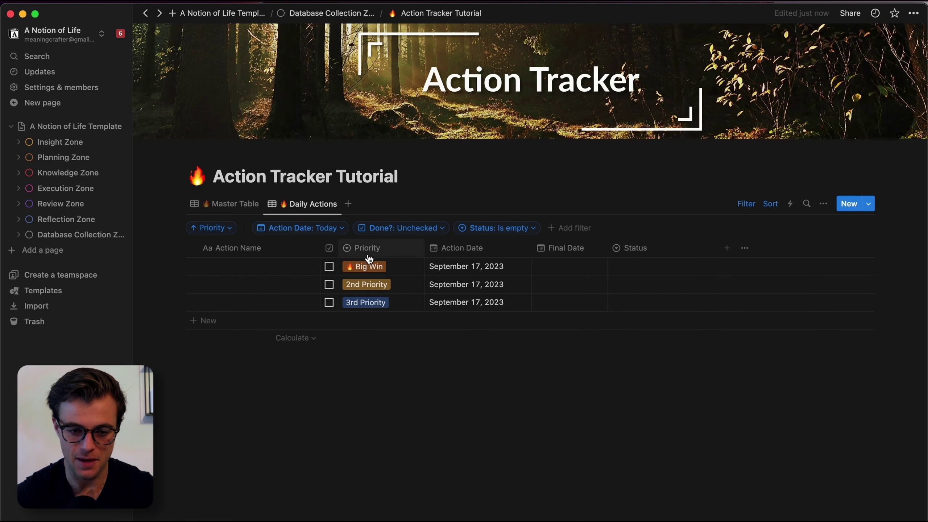
pyautogui.click(225, 228)
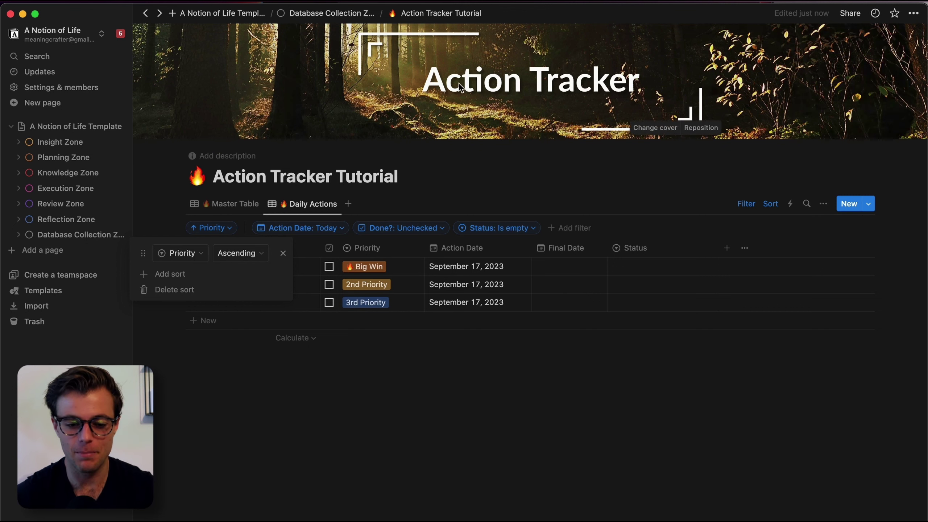
pyautogui.click(435, 398)
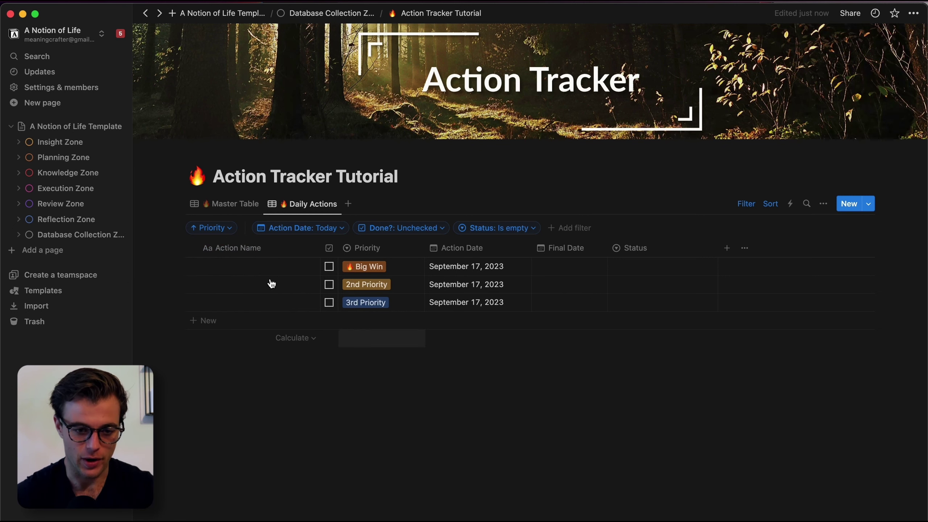
# In the Master Table, fill the fifth action's September 17, 2023 Action Date down over the three actions below it
pyautogui.click(236, 204)
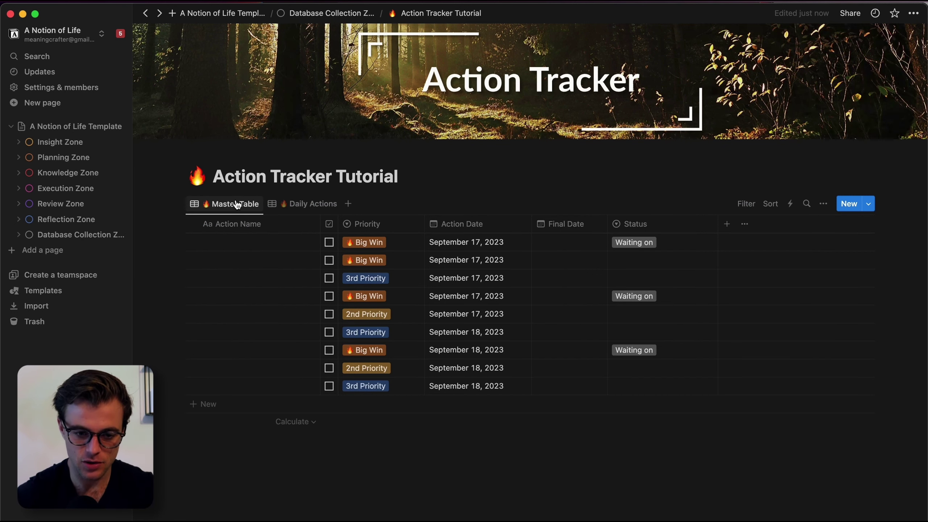
pyautogui.click(462, 330)
pyautogui.press('Escape')
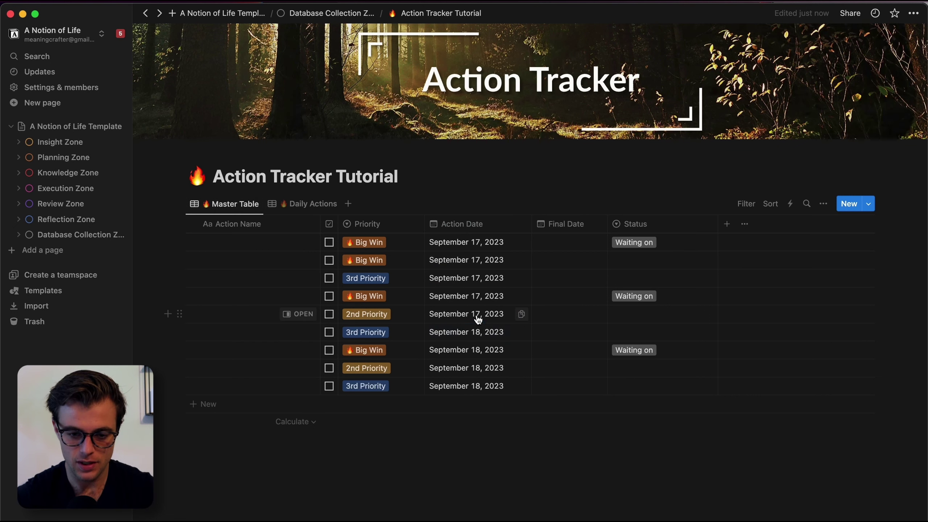
pyautogui.click(477, 315)
pyautogui.click(644, 304)
pyautogui.moveTo(530, 322); pyautogui.dragTo(530, 377)
# In the Daily Actions view, set the third listed action's Priority to 3rd Priority
pyautogui.click(311, 204)
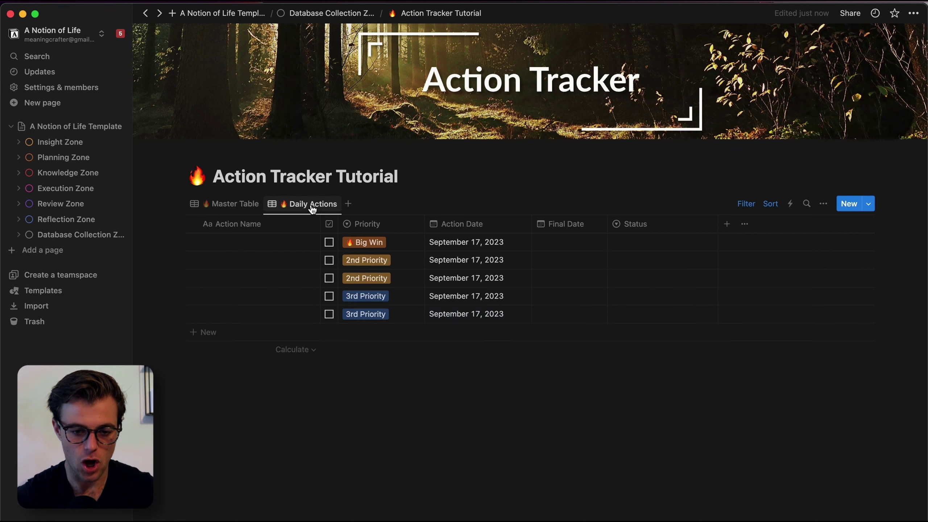
pyautogui.click(384, 279)
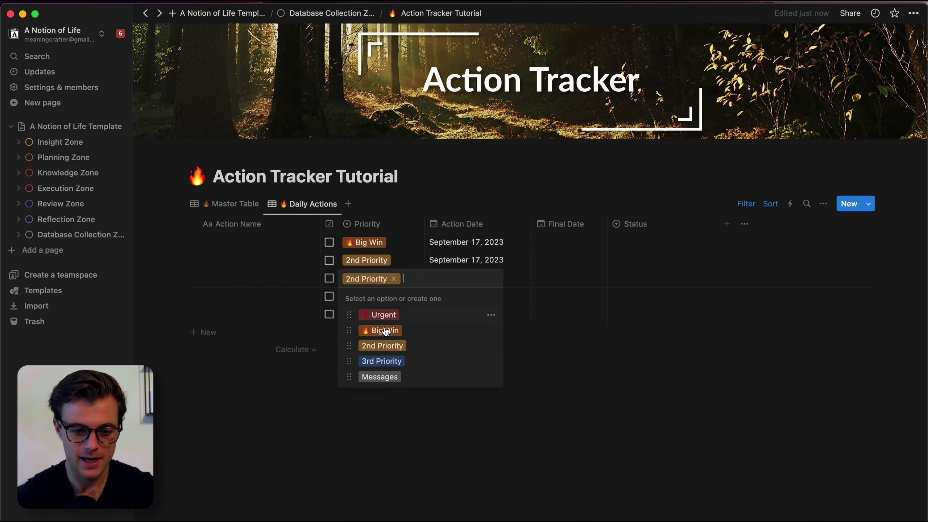
pyautogui.click(393, 362)
pyautogui.click(385, 300)
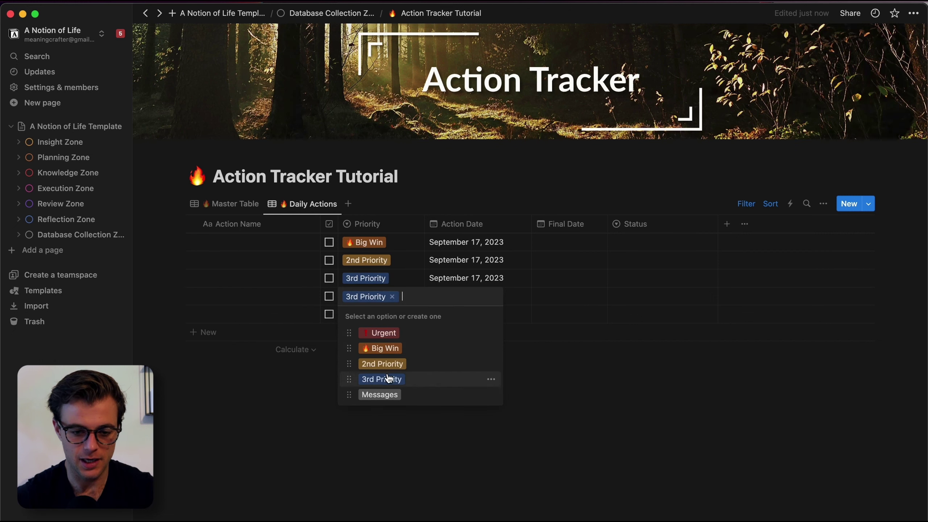
pyautogui.press('Escape')
# Set the last listed action's Priority to Messages and the third listed action's Priority to Urgent
pyautogui.click(382, 315)
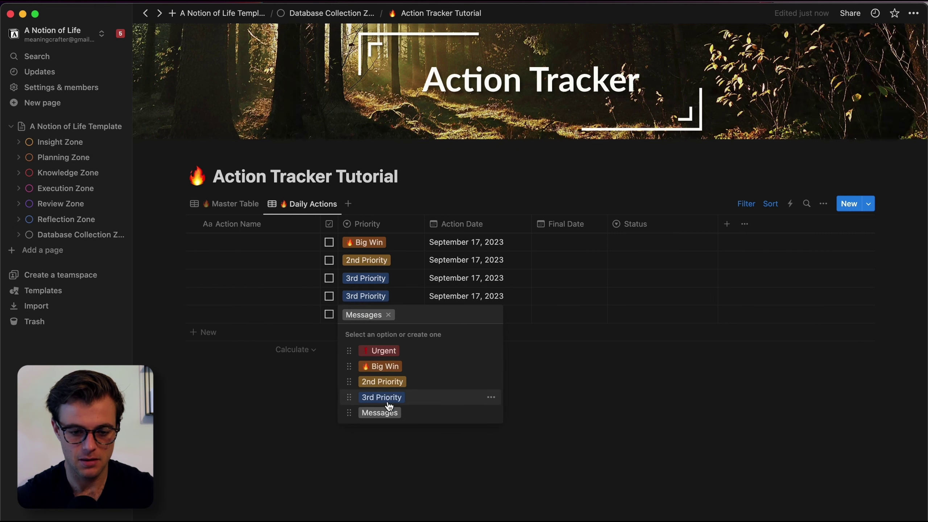
pyautogui.click(380, 413)
pyautogui.click(384, 277)
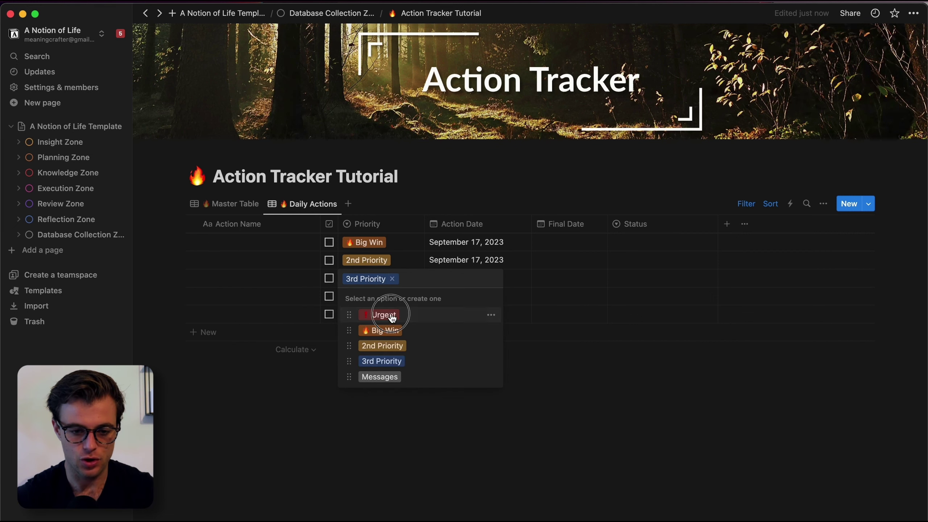
pyautogui.click(379, 314)
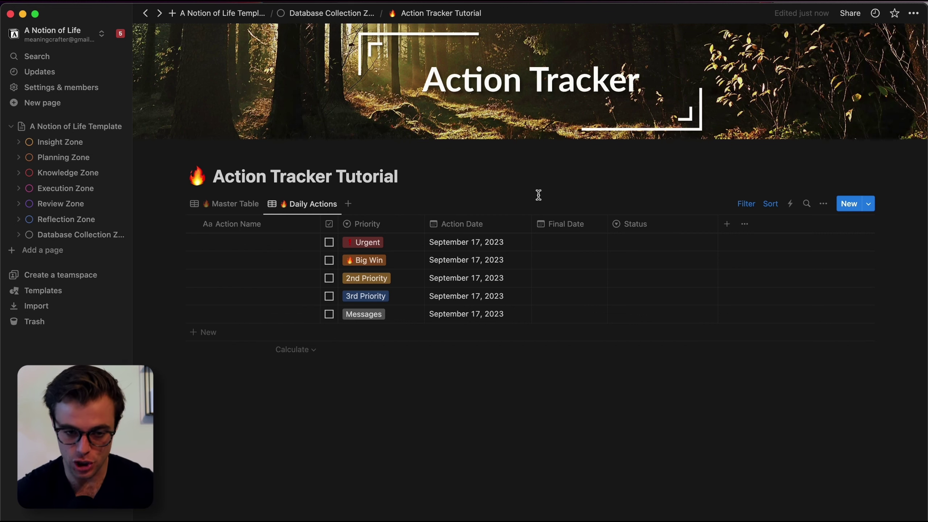
# Open the Action Tracker database from the Database Collection Zone, review its list of views and show EZ - Daily Actions
pyautogui.click(335, 15)
pyautogui.scroll(-4, 224, 365)
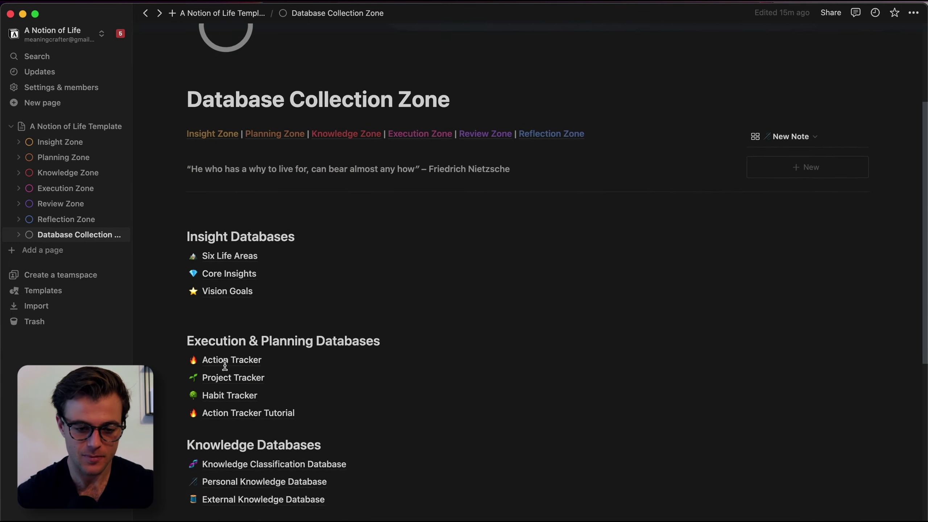
pyautogui.scroll(-5, 225, 365)
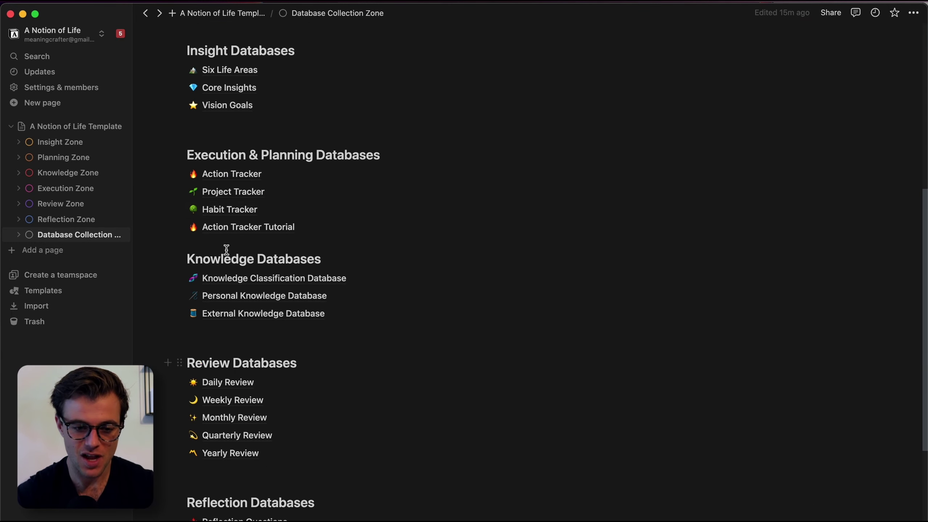
pyautogui.click(247, 179)
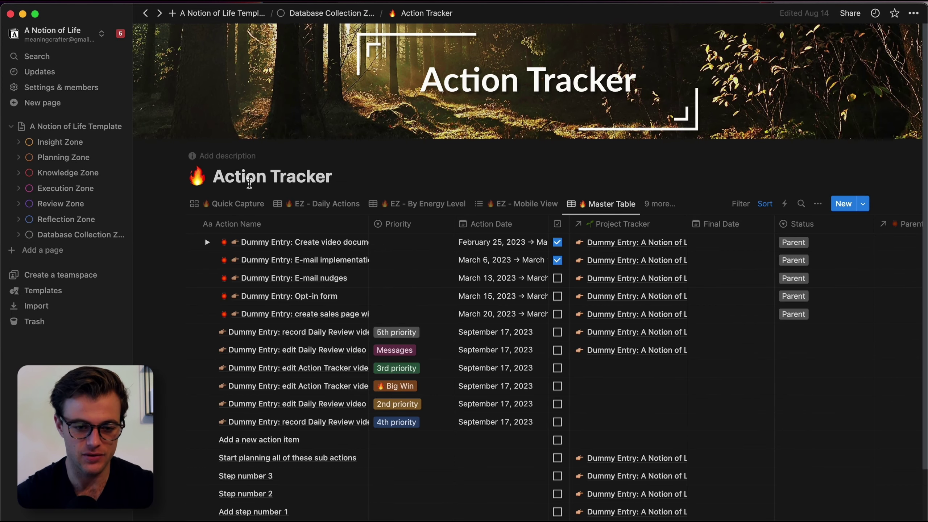
pyautogui.click(673, 209)
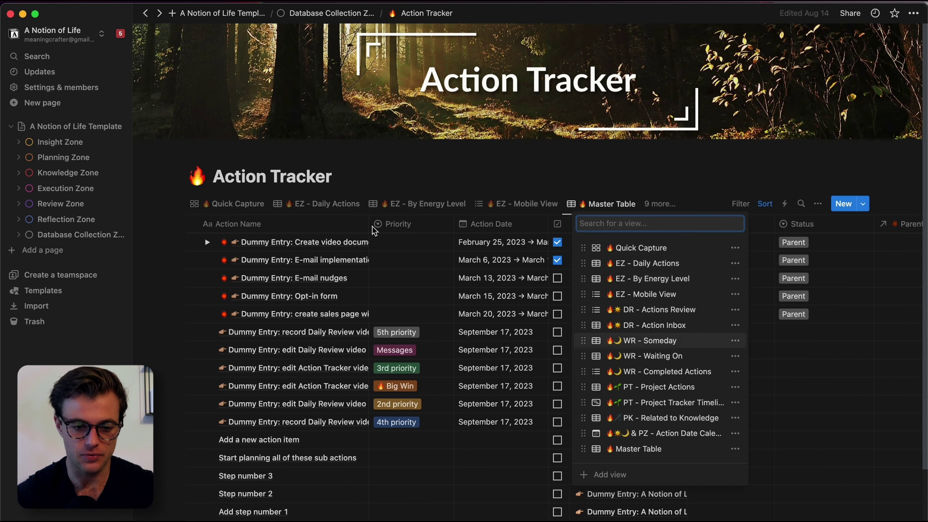
pyautogui.click(335, 208)
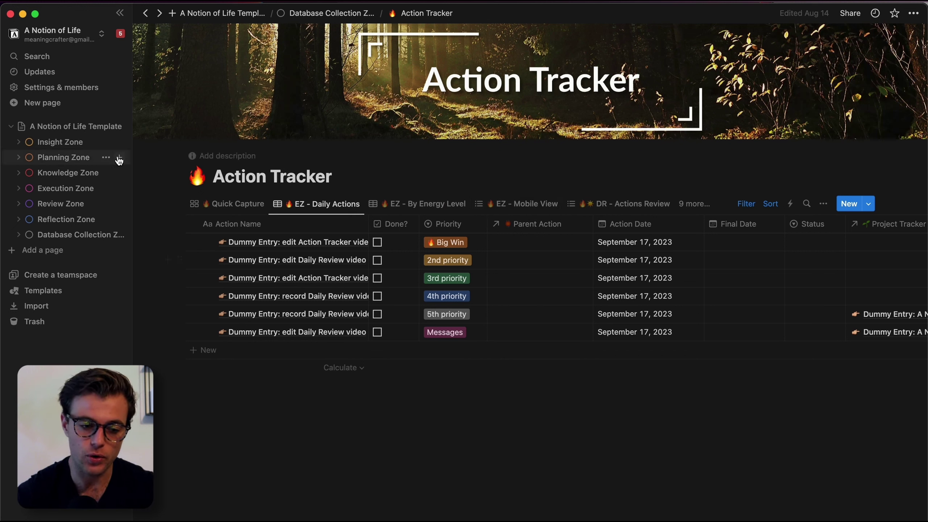
# Open the Execution Zone page and examine its embedded Actions view of the tracker
pyautogui.click(67, 188)
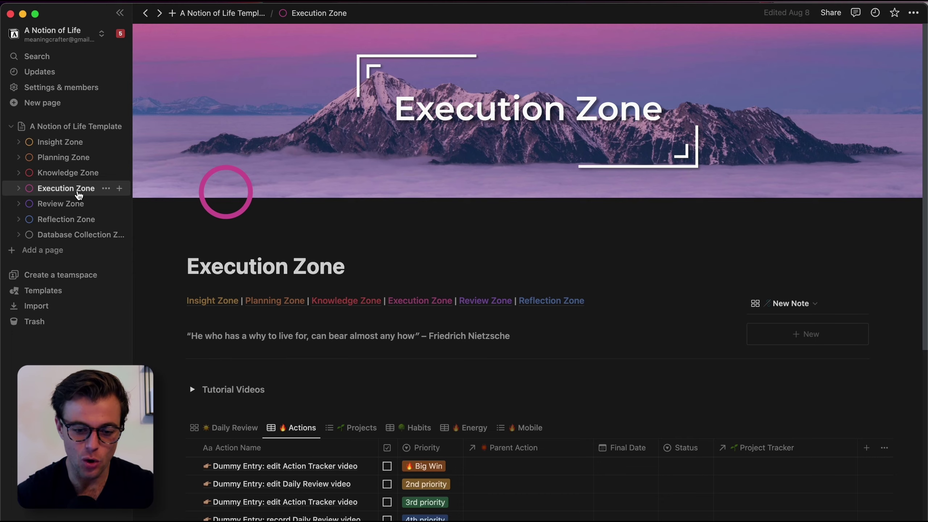
pyautogui.scroll(-3, 371, 359)
pyautogui.scroll(-2, 371, 359)
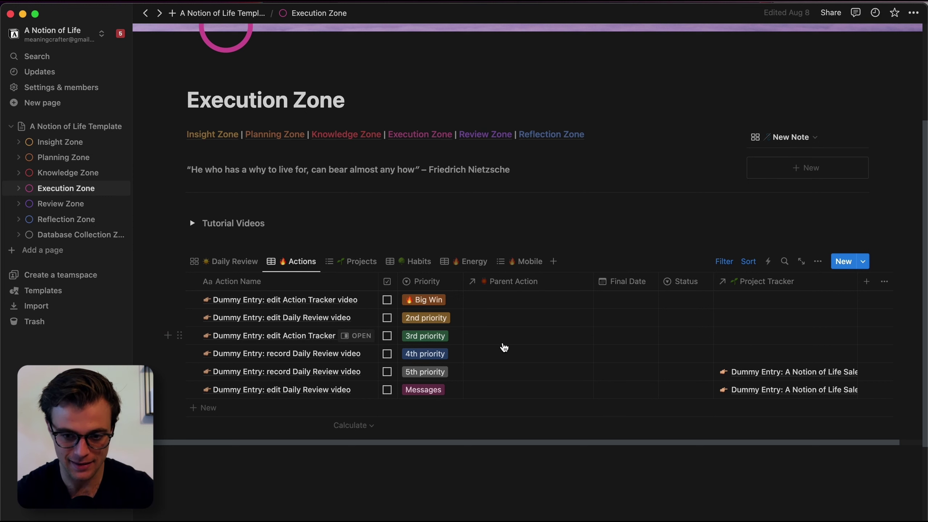
pyautogui.scroll(1, 505, 346)
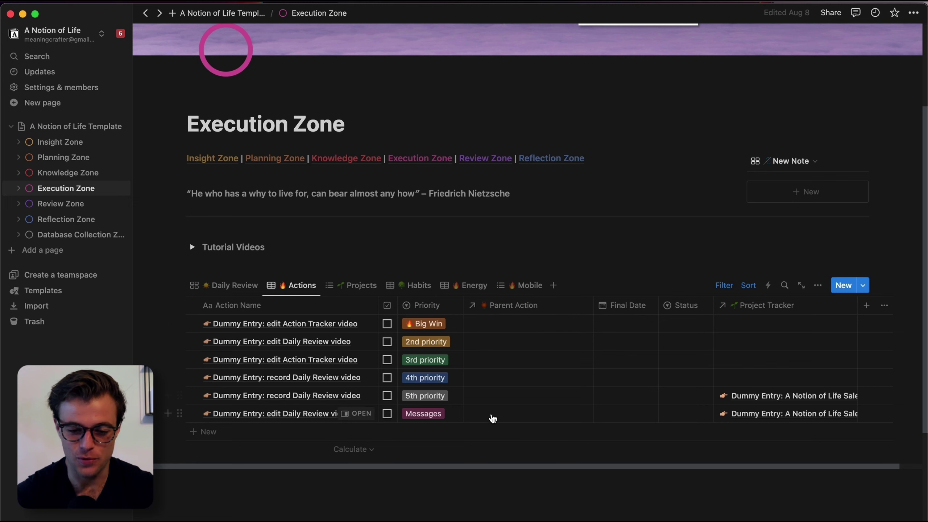
pyautogui.scroll(4, 535, 405)
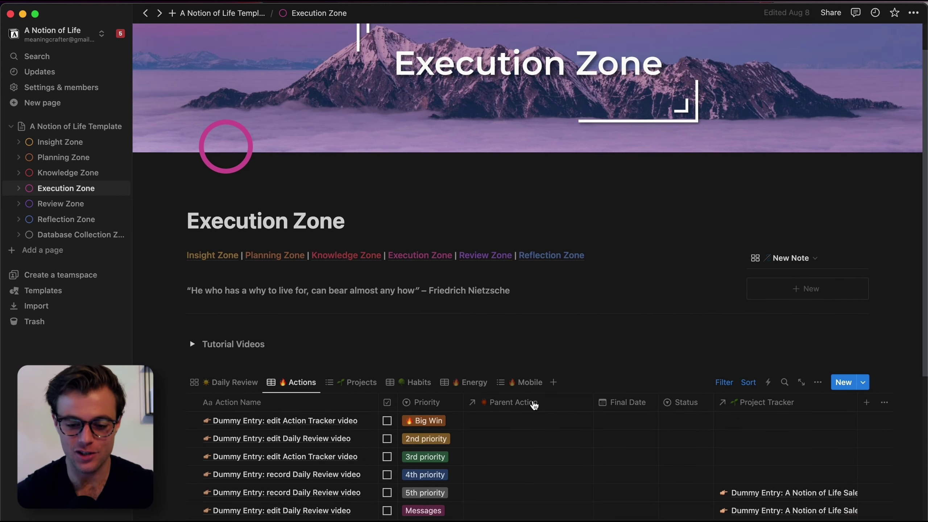
pyautogui.scroll(-13, 534, 404)
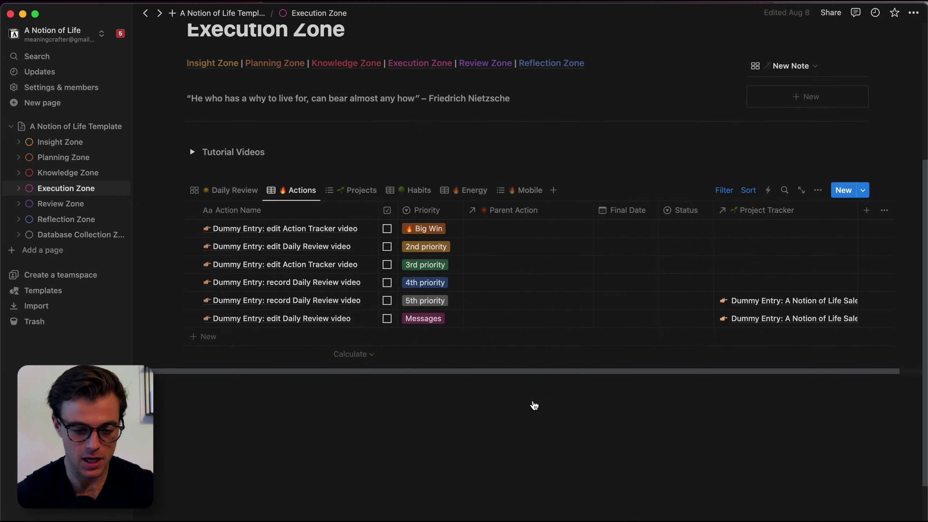
# Insert a linked view of database in the empty block below the Execution Zone's Actions table
pyautogui.click(230, 293)
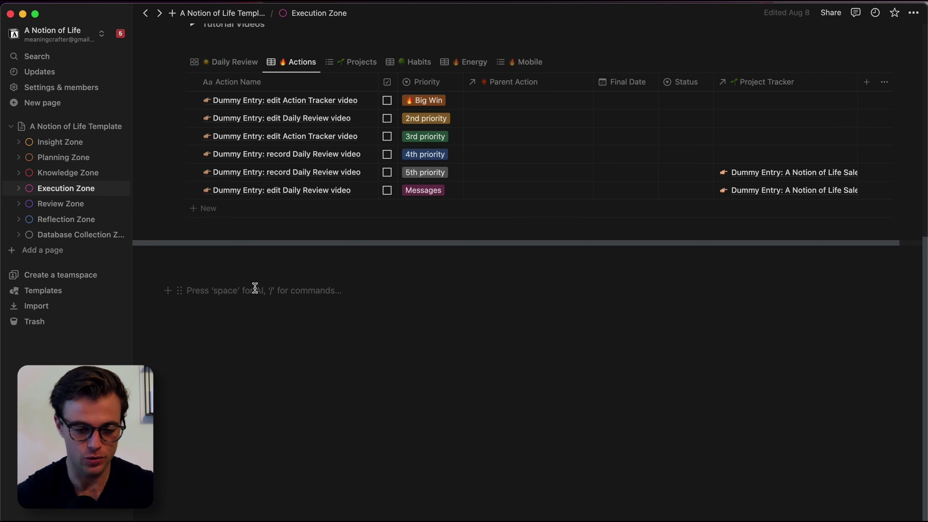
pyautogui.write('/linked')
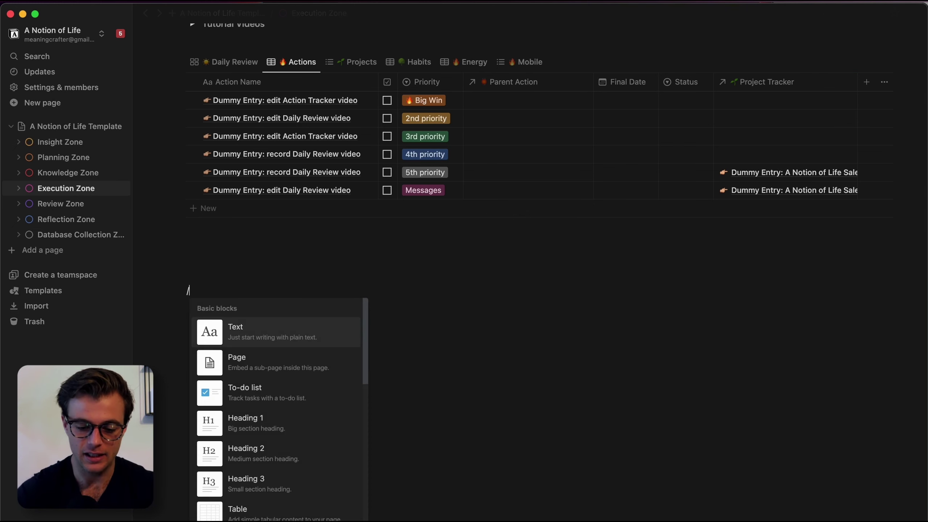
pyautogui.moveTo(311, 336)
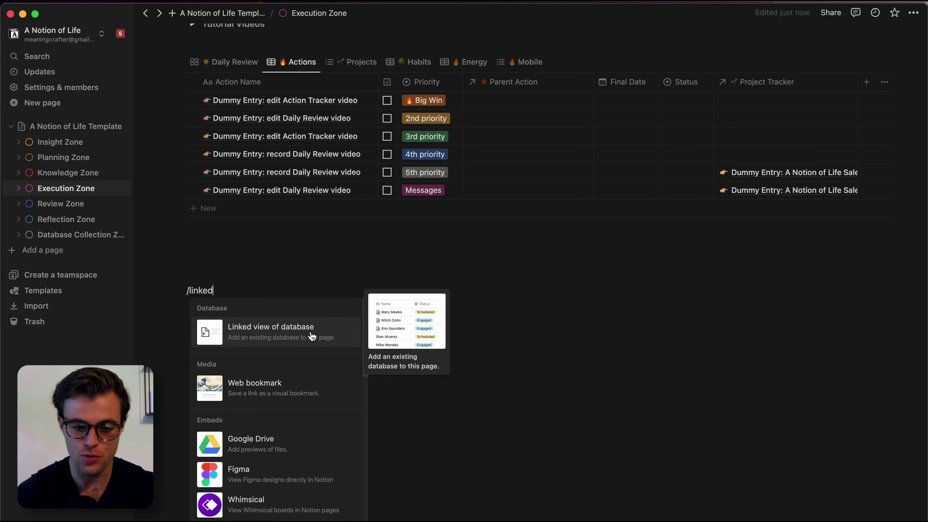
pyautogui.click(281, 338)
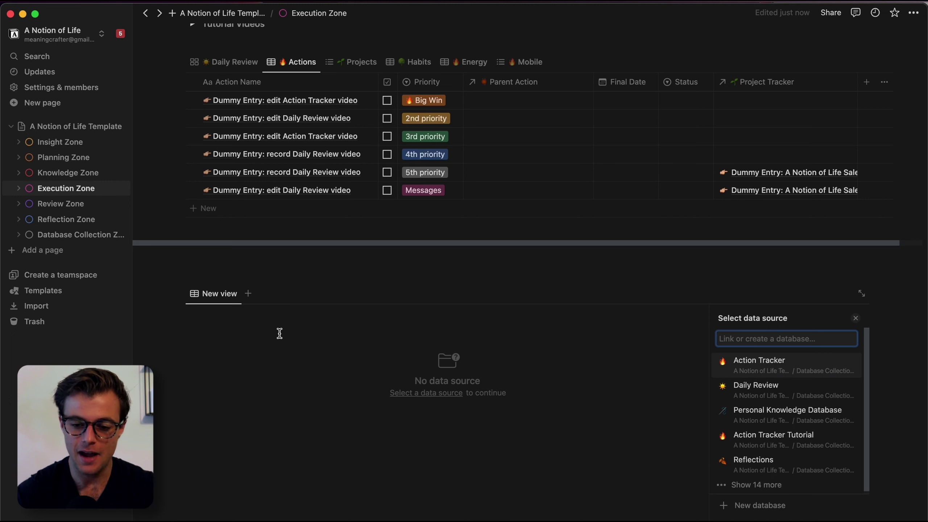
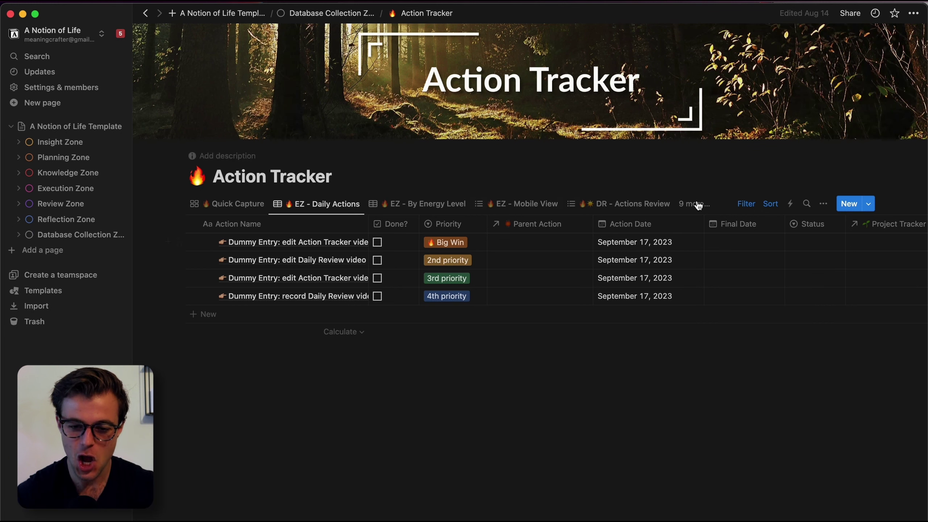
# In the Action Tracker's EZ - By Energy Level view, examine the High, Medium and Low energy groups by collapsing and expanding them
pyautogui.click(437, 206)
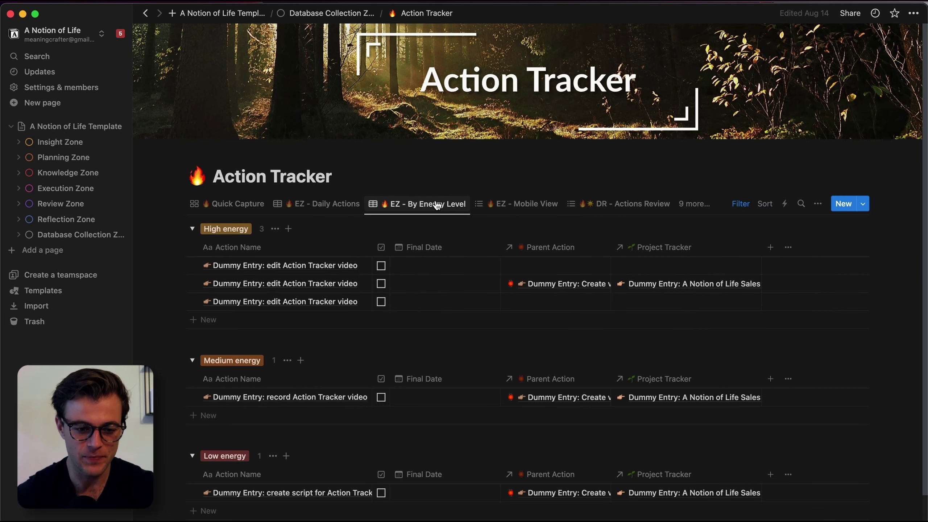
pyautogui.scroll(-3, 451, 352)
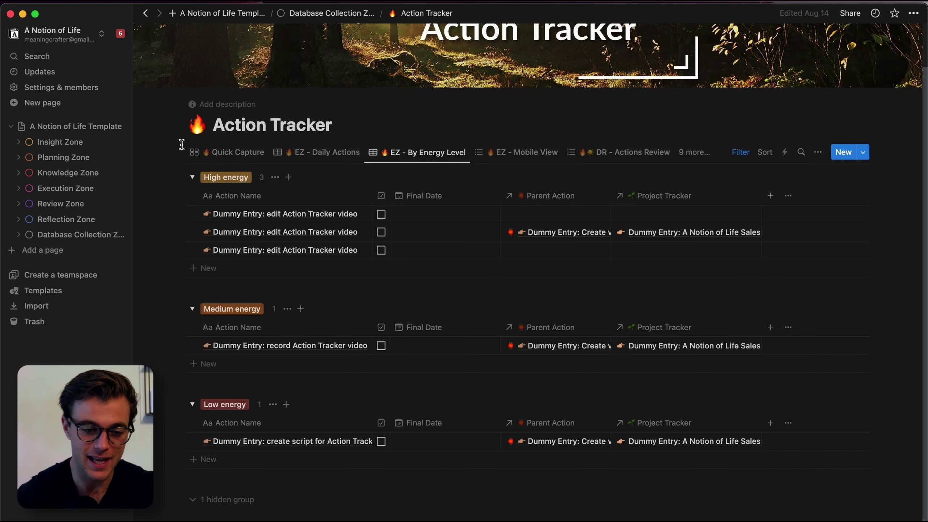
pyautogui.click(192, 177)
pyautogui.click(191, 256)
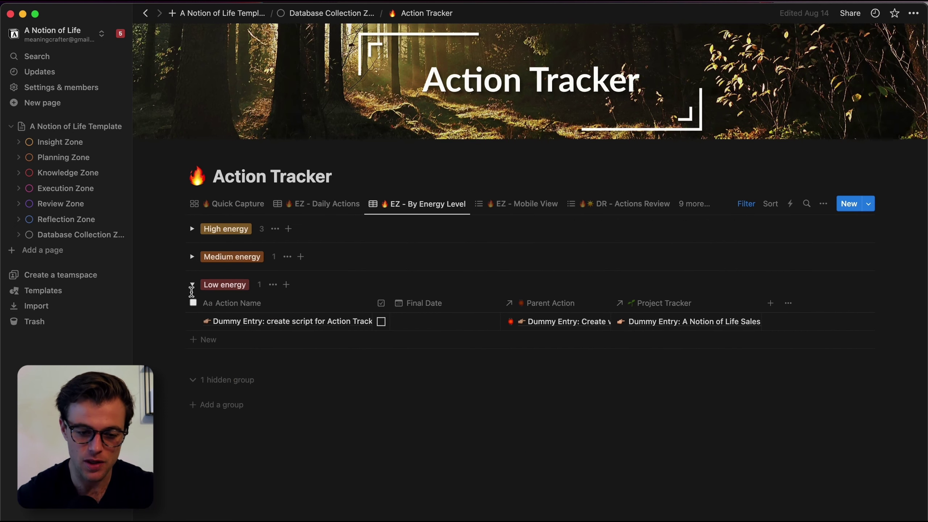
pyautogui.click(192, 285)
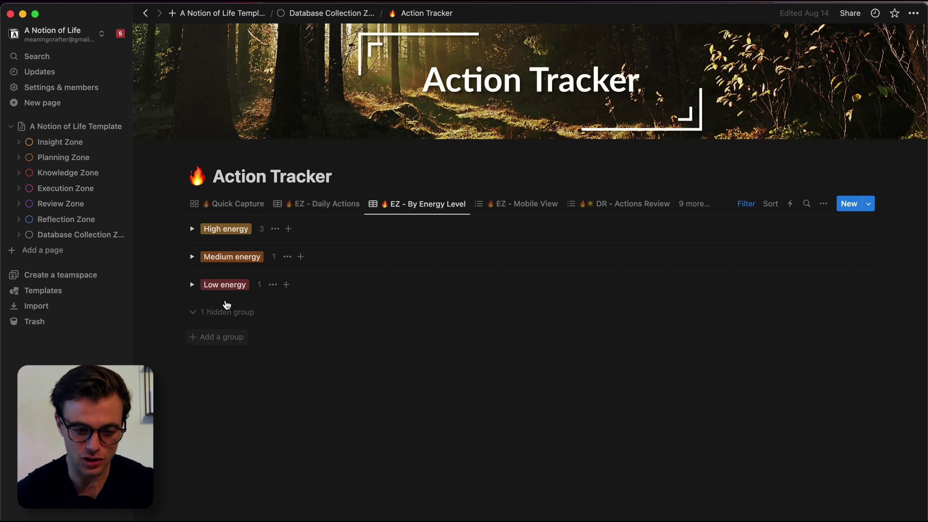
pyautogui.click(192, 229)
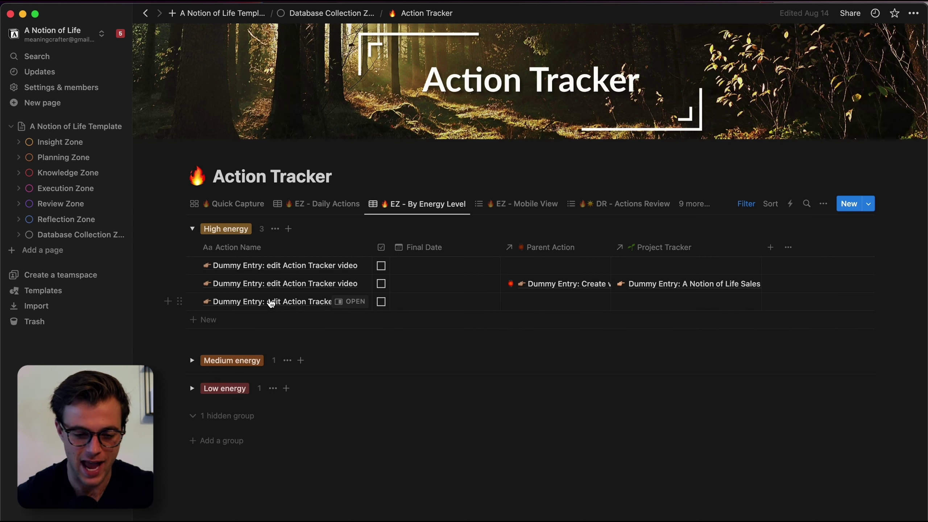
pyautogui.click(192, 229)
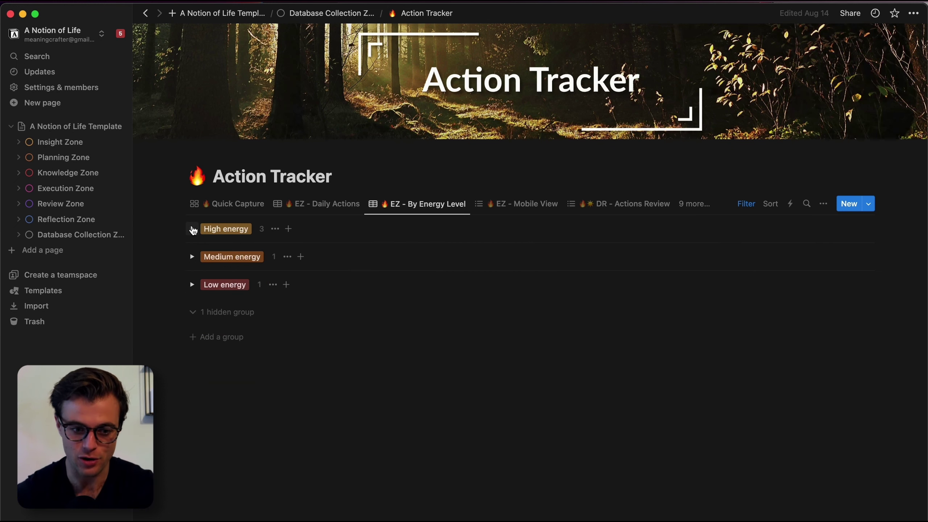
pyautogui.click(192, 285)
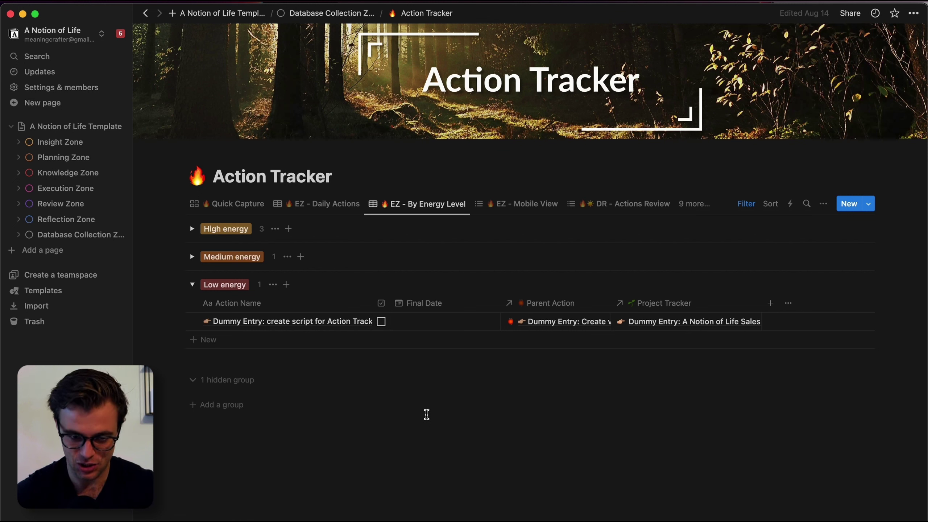
# Open the Action Tracker Tutorial database from the Database Collection Zone and show its Master Table view
pyautogui.click(331, 15)
pyautogui.scroll(-5, 412, 296)
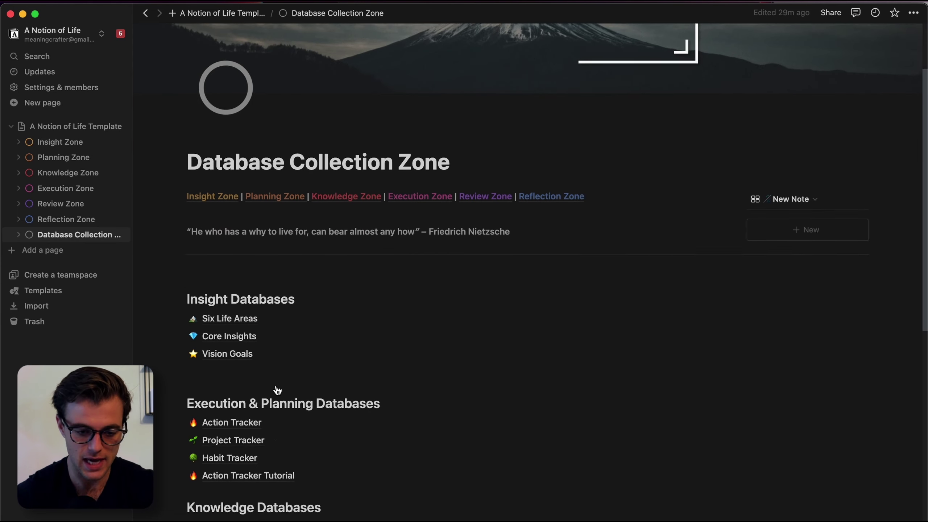
pyautogui.scroll(-3, 257, 336)
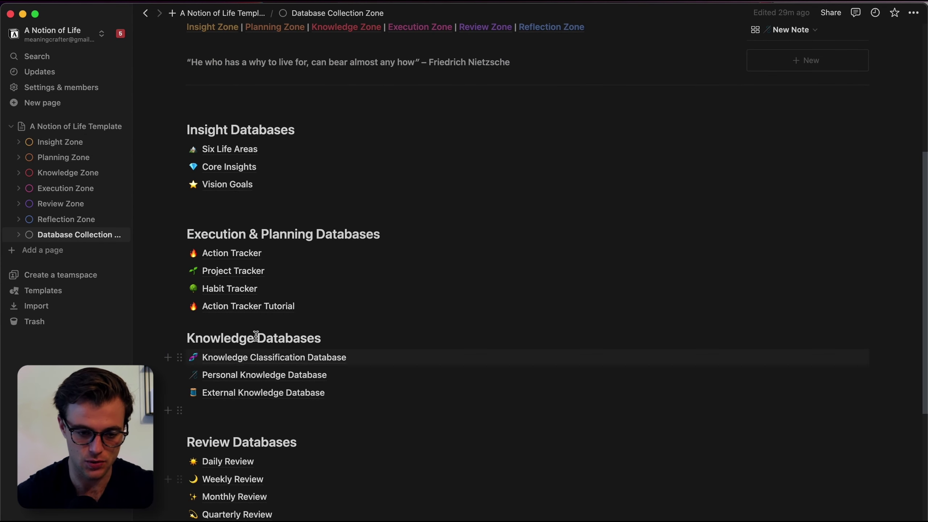
pyautogui.click(239, 307)
pyautogui.scroll(-2, 493, 254)
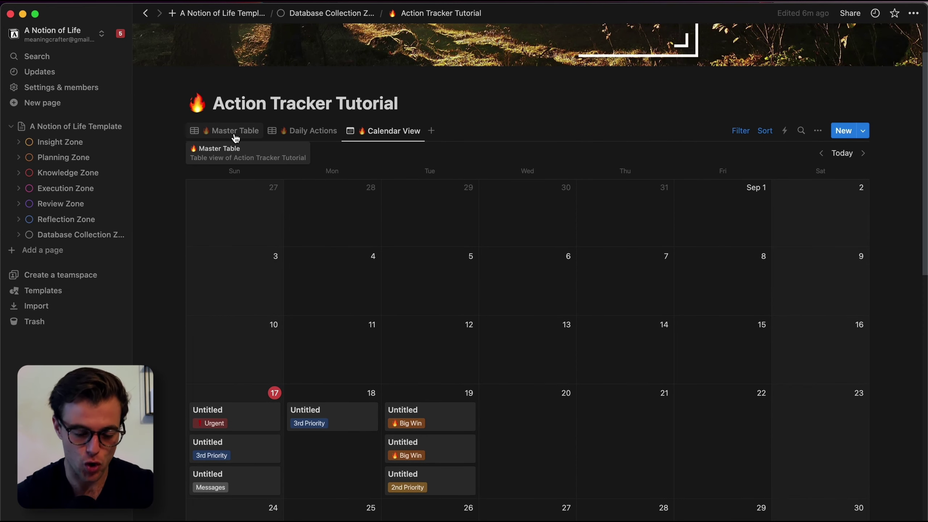
pyautogui.click(236, 136)
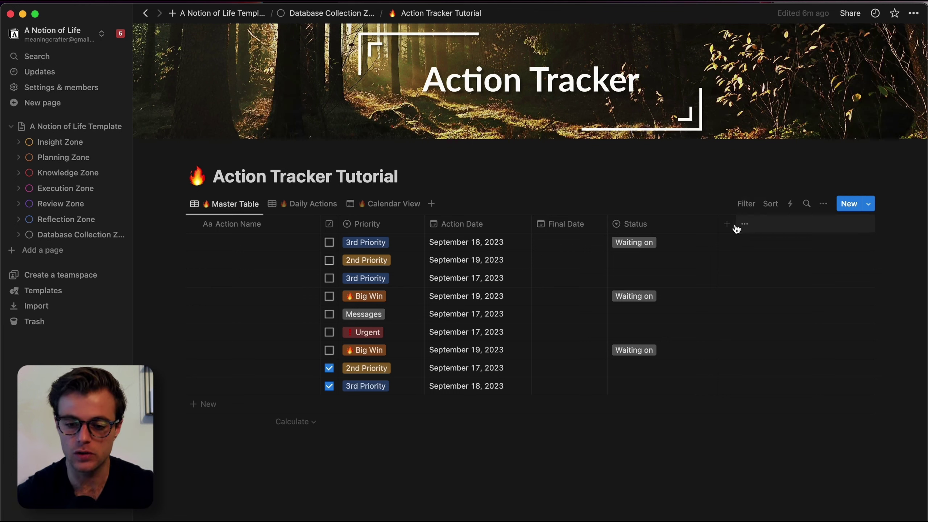
# Narrow the Master Table's Status column and add a Select property named Energy Level
pyautogui.moveTo(717, 224); pyautogui.dragTo(682, 223)
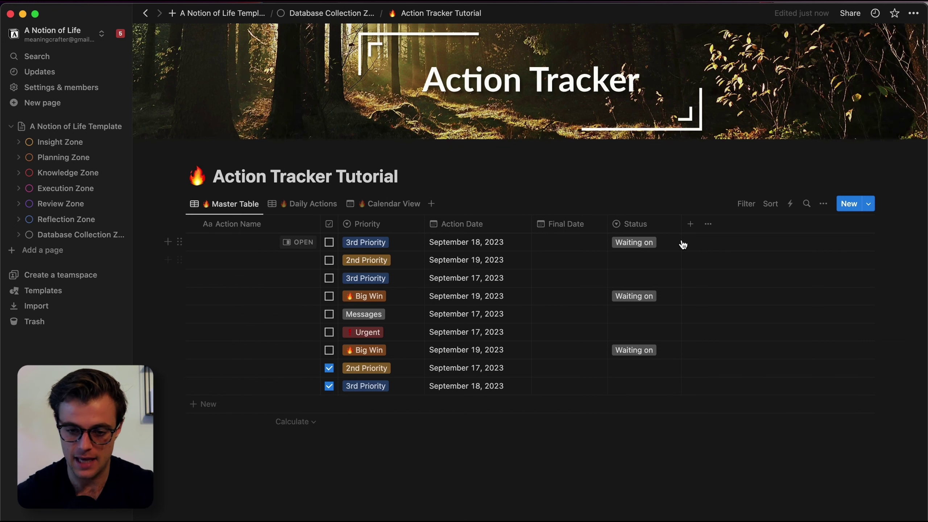
pyautogui.click(691, 228)
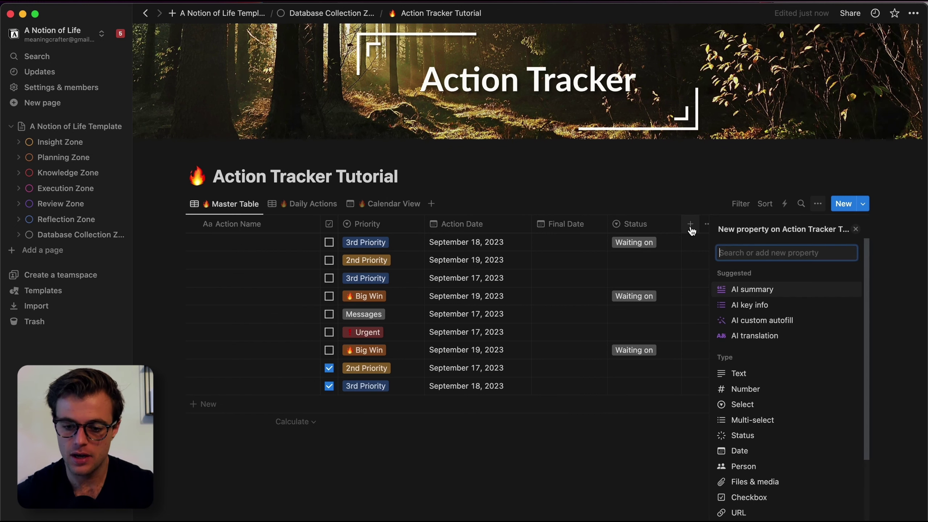
pyautogui.click(763, 406)
pyautogui.write('Energy Level')
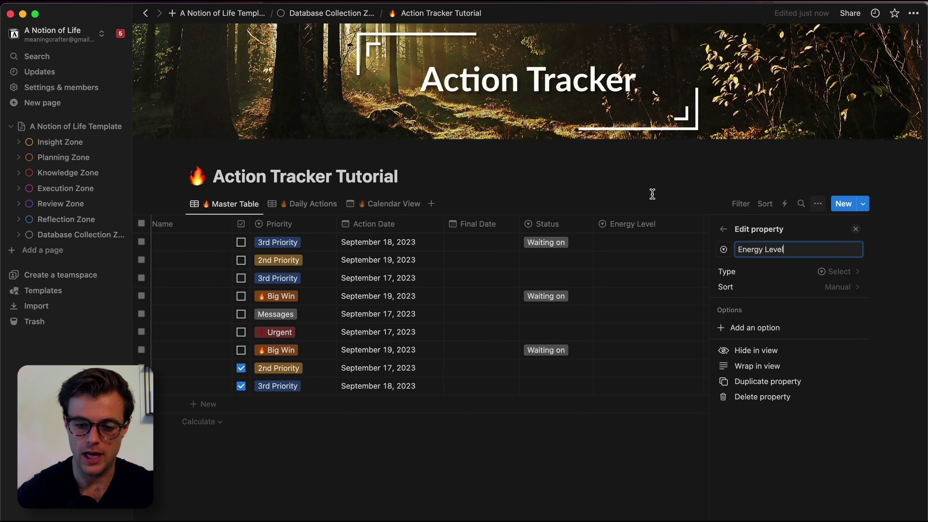
# Create the Energy Level options High Energy, Medium Energy and Low Energy, assigning them to the Master Table's first, second and third rows
pyautogui.click(652, 194)
pyautogui.click(690, 243)
pyautogui.write('High ')
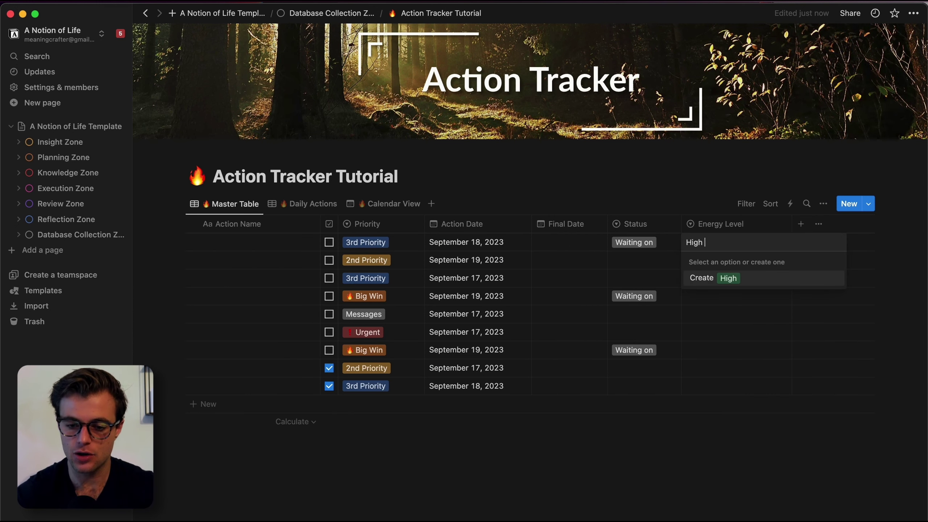
pyautogui.write('Energy')
pyautogui.press('Return')
pyautogui.click(738, 261)
pyautogui.write('Medi')
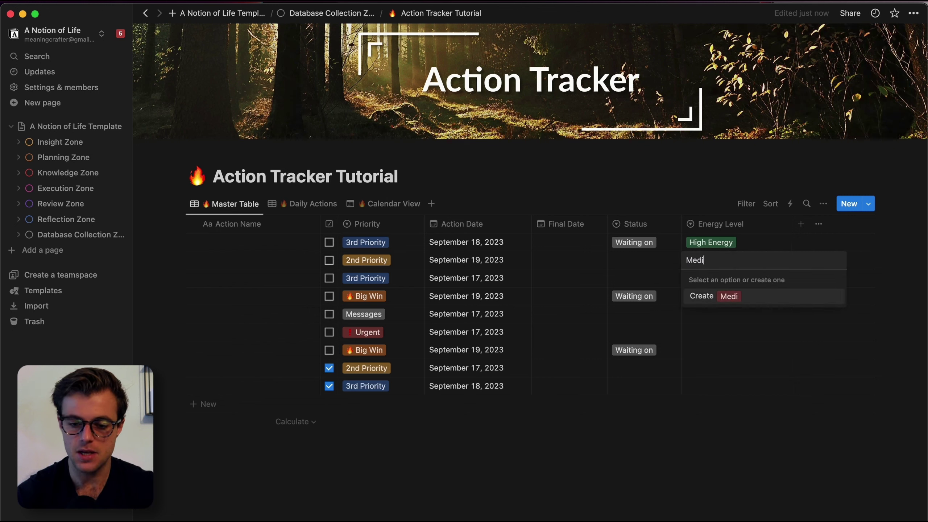
pyautogui.write('um Energy')
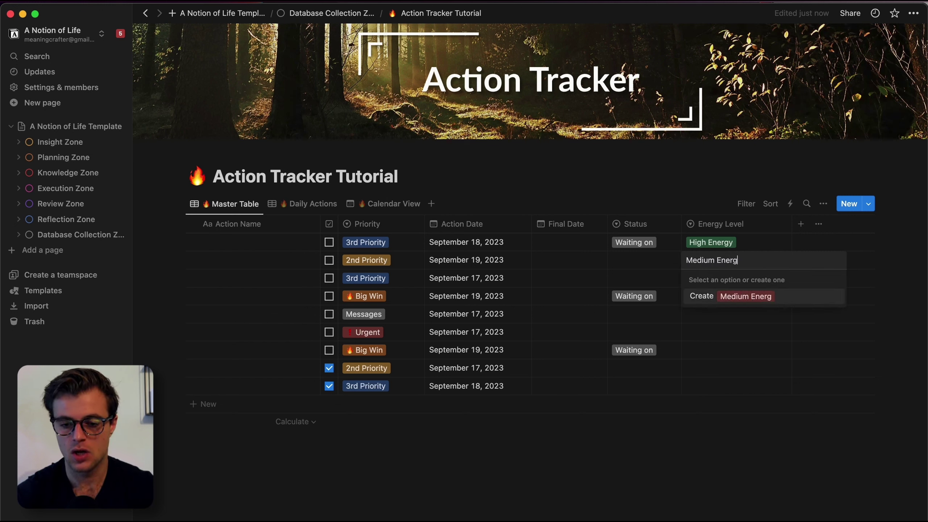
pyautogui.press('Return')
pyautogui.click(726, 278)
pyautogui.write('Low Energy')
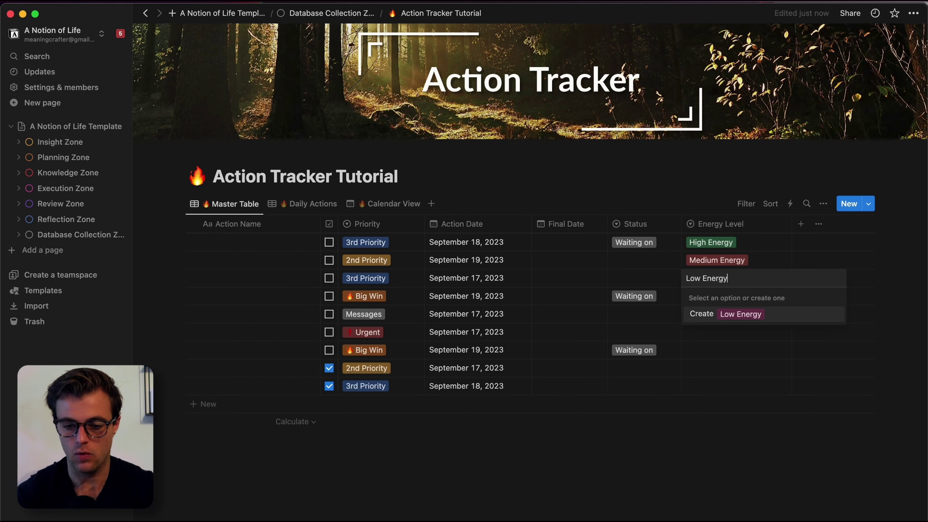
pyautogui.press('Return')
# Color the Energy Level options red for High Energy, orange for Medium Energy and yellow for Low Energy
pyautogui.click(741, 248)
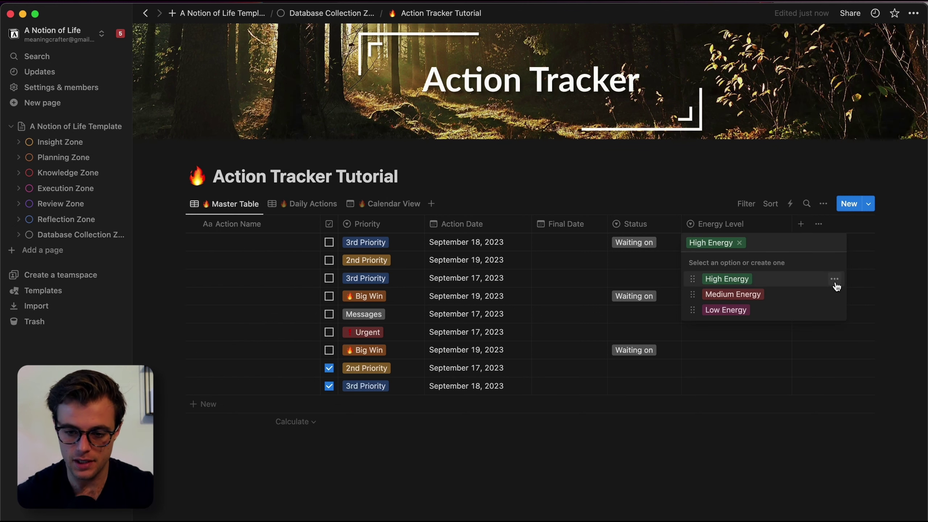
pyautogui.click(834, 279)
pyautogui.click(817, 503)
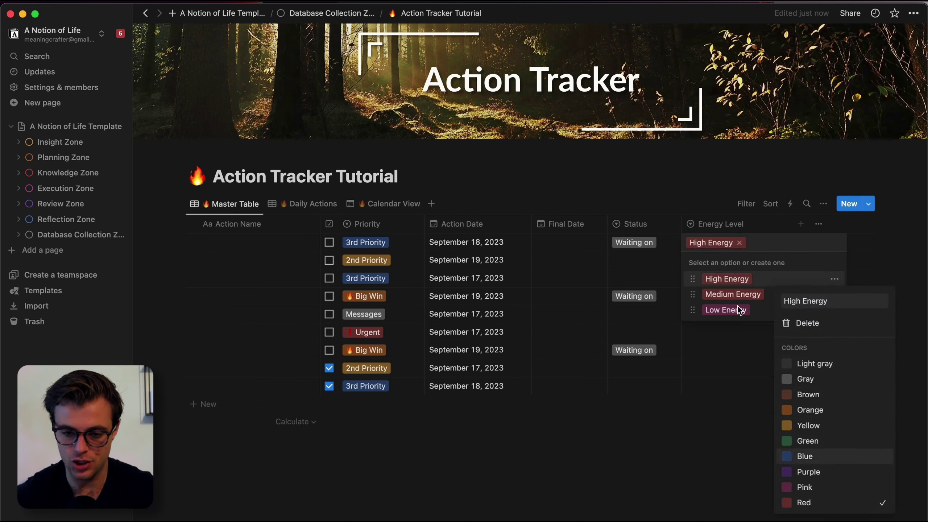
pyautogui.click(758, 322)
pyautogui.click(835, 294)
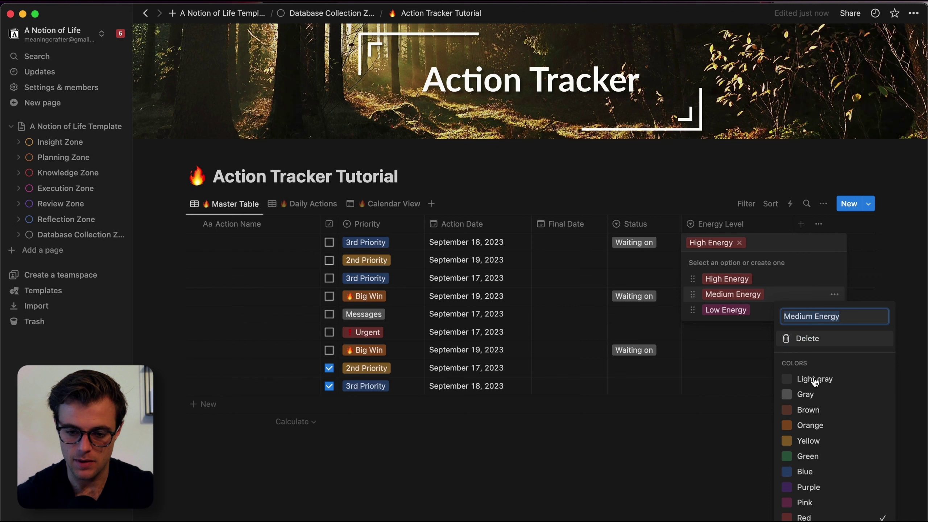
pyautogui.click(819, 426)
pyautogui.click(829, 311)
pyautogui.click(834, 311)
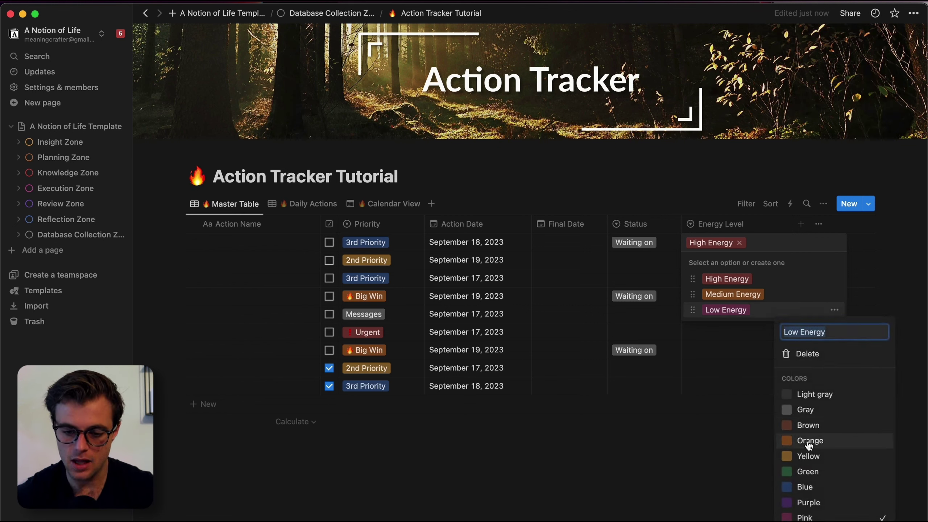
pyautogui.click(809, 457)
pyautogui.click(667, 477)
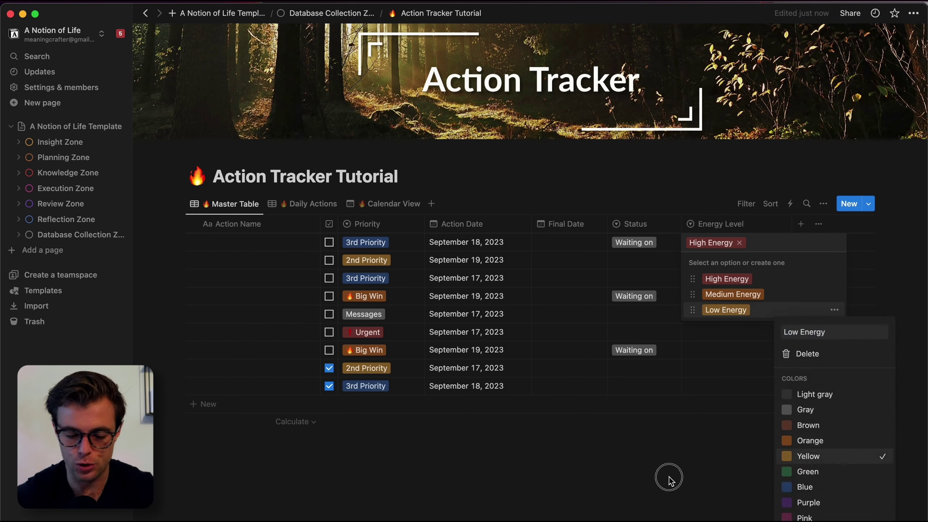
pyautogui.click(621, 473)
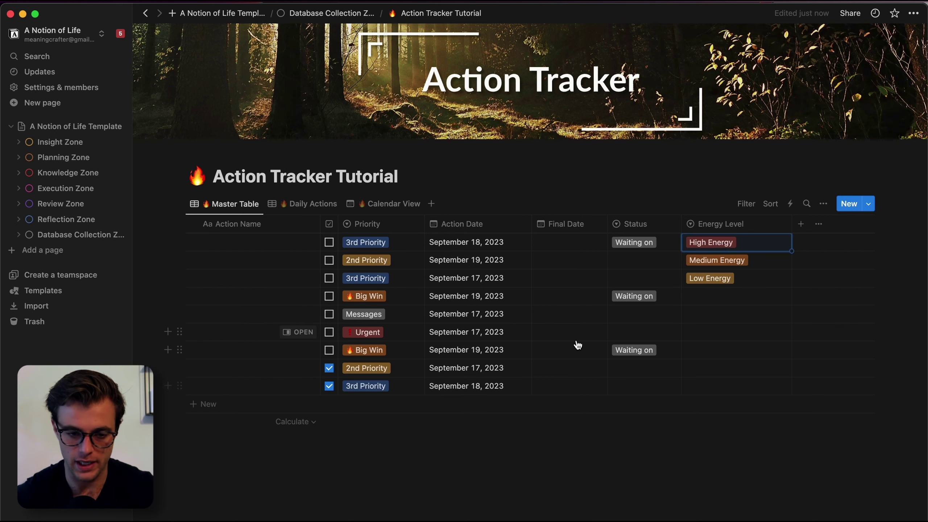
# Name the first three actions in the Master Table "Writing an essay", "Doing groceries" and "Sending some emails"
pyautogui.click(221, 242)
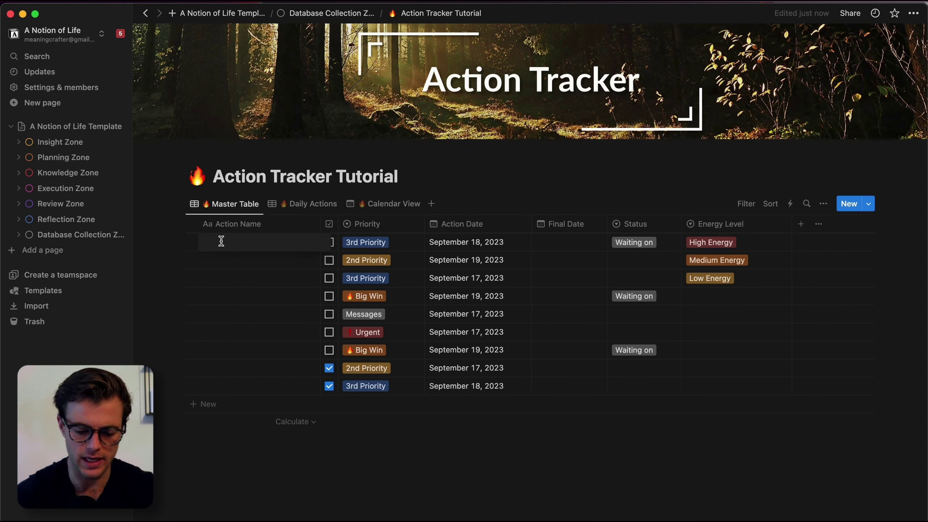
pyautogui.write('Writing an essay')
pyautogui.press('Return')
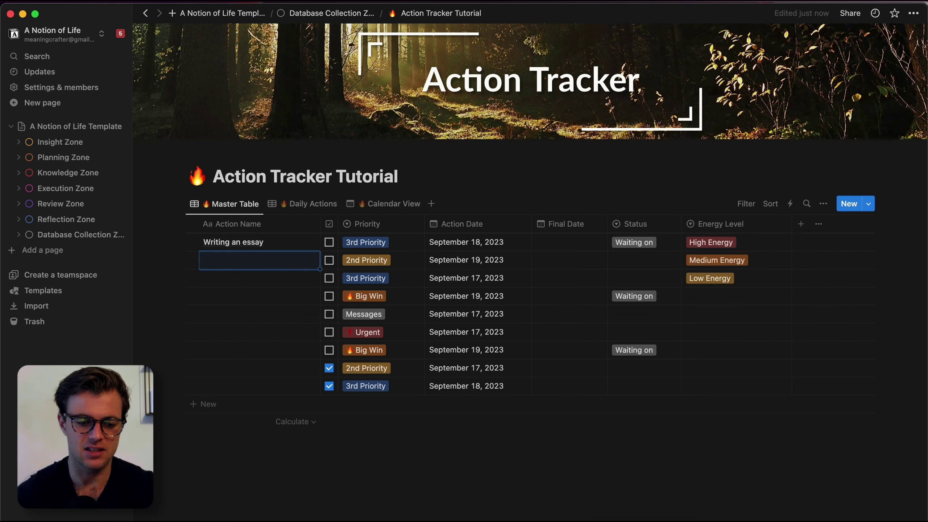
pyautogui.click(231, 259)
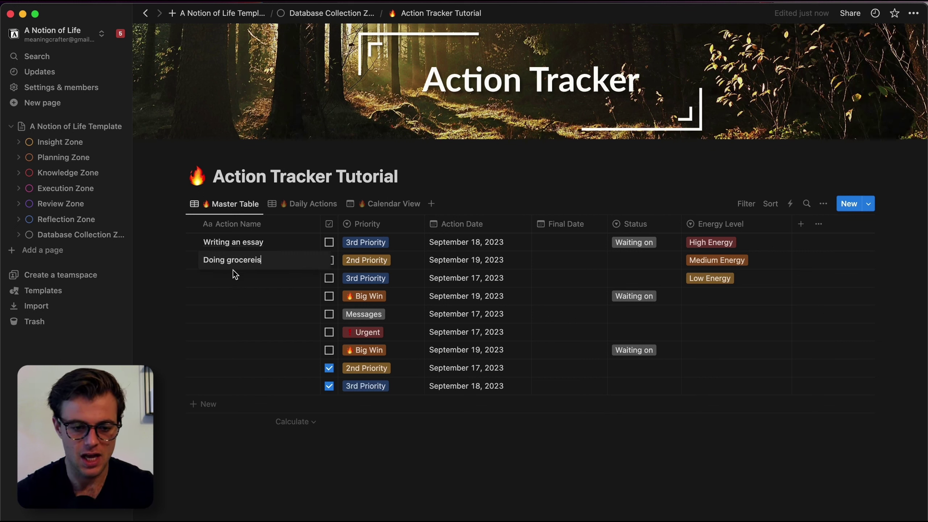
pyautogui.click(237, 276)
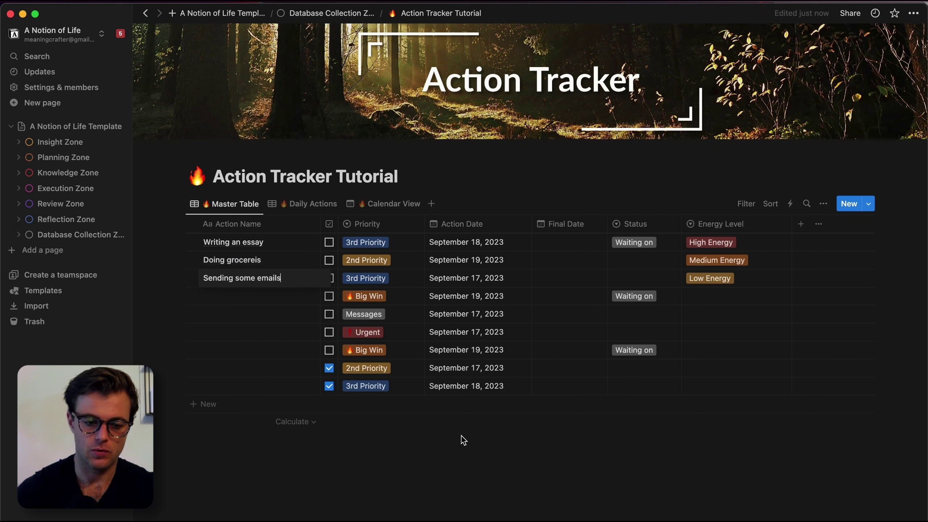
pyautogui.click(274, 258)
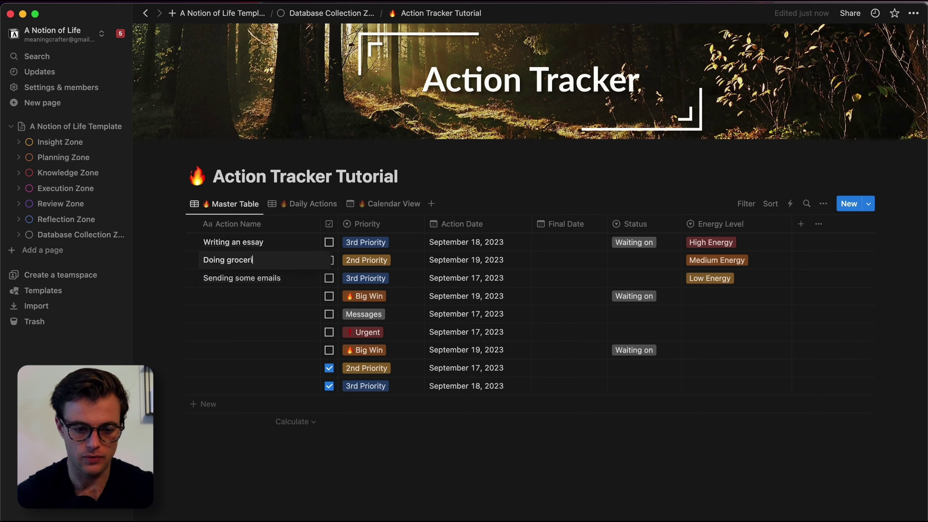
pyautogui.click(494, 471)
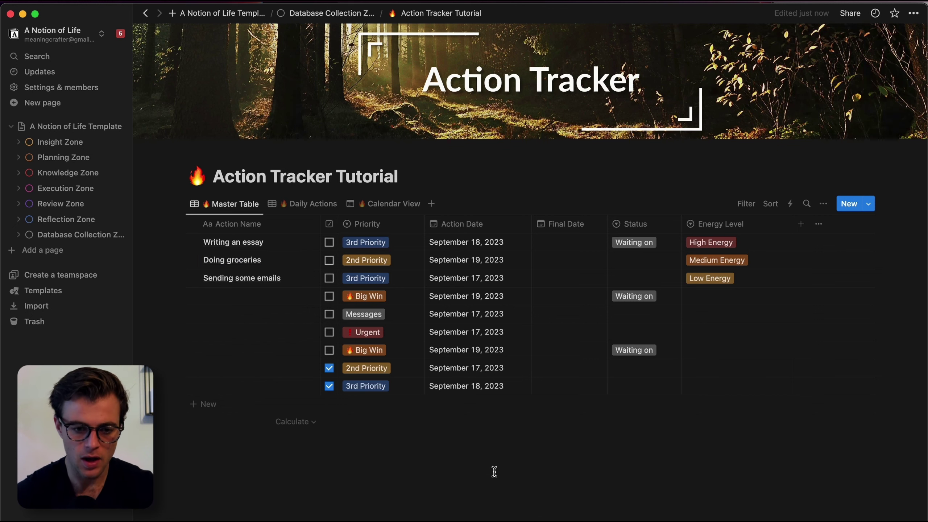
# Add a table view named "🔥 By Energy Level" to the Action Tracker Tutorial database
pyautogui.click(432, 204)
pyautogui.write('By Energy Level')
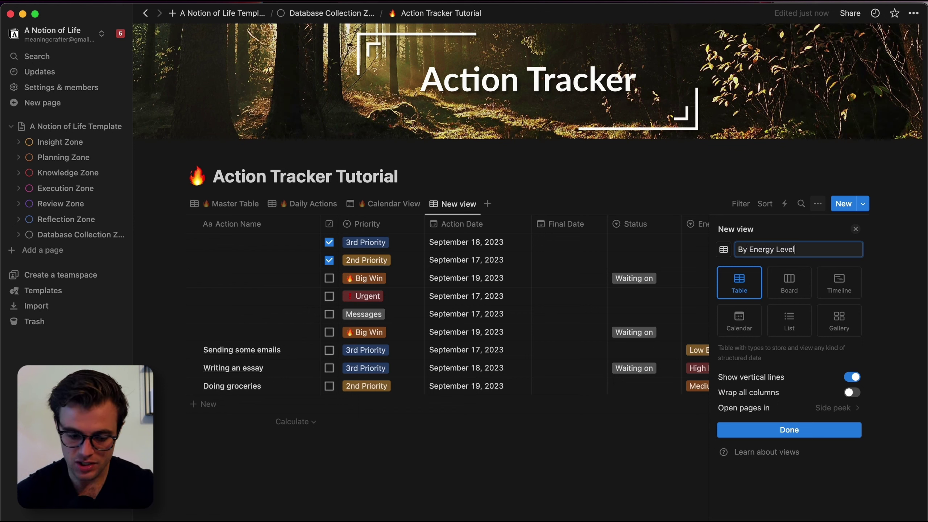
pyautogui.press('ctrl+super+space')
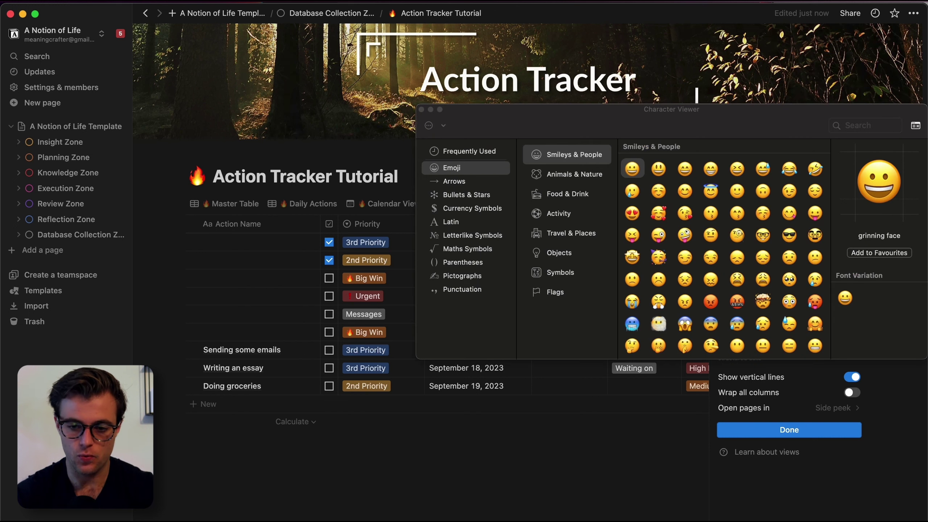
pyautogui.click(873, 128)
pyautogui.write('fire')
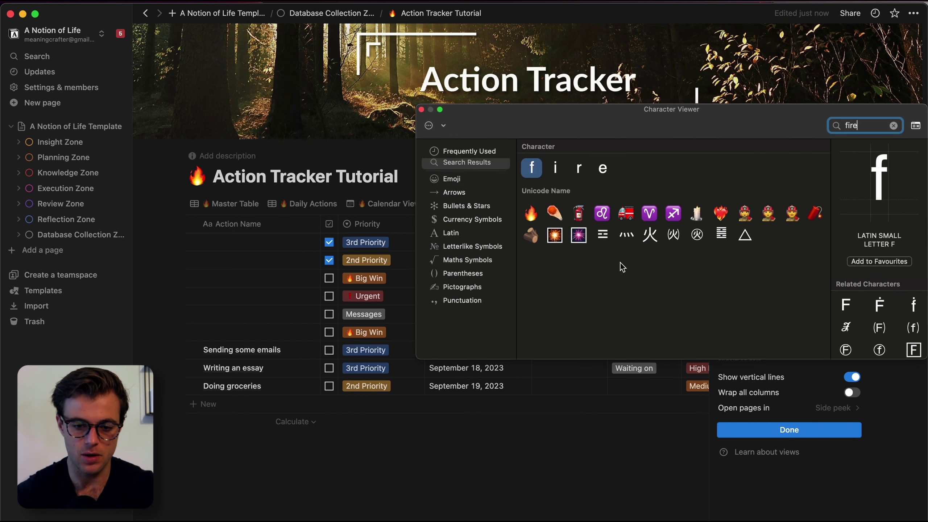
pyautogui.doubleClick(532, 213)
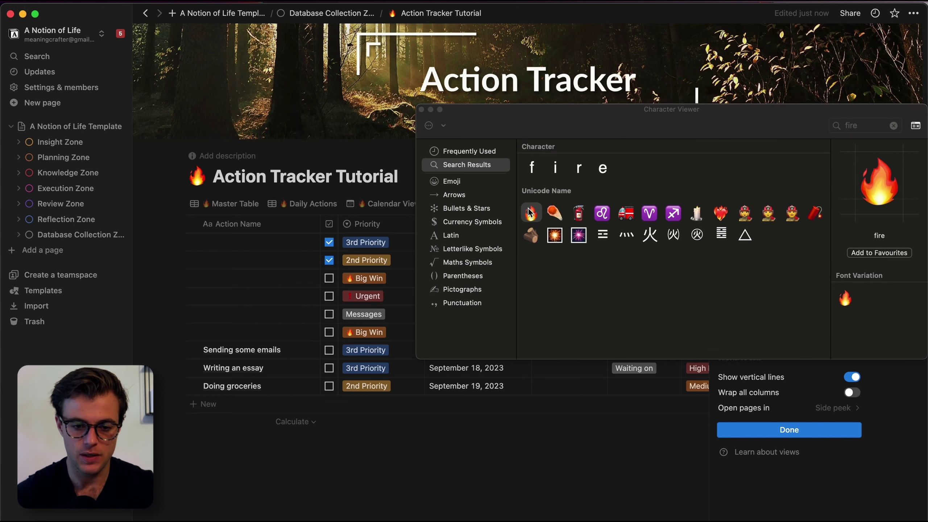
pyautogui.click(422, 110)
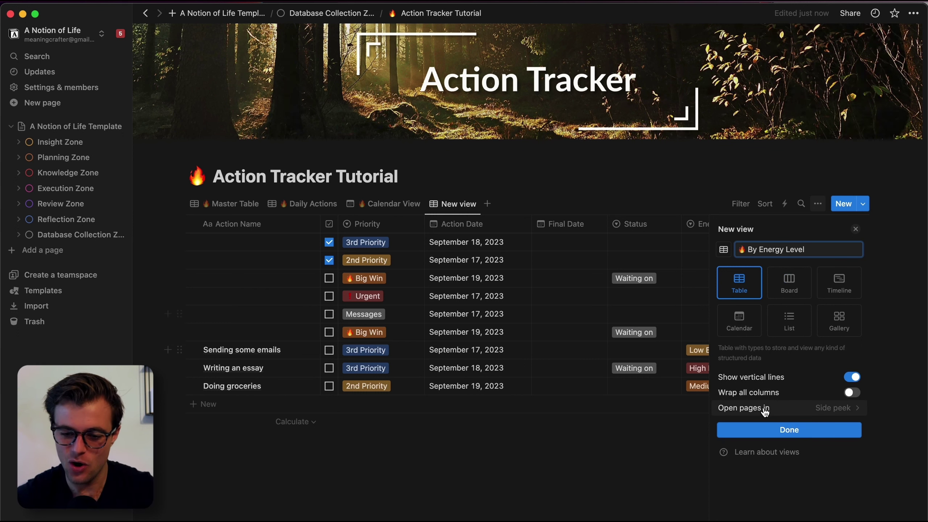
pyautogui.click(828, 432)
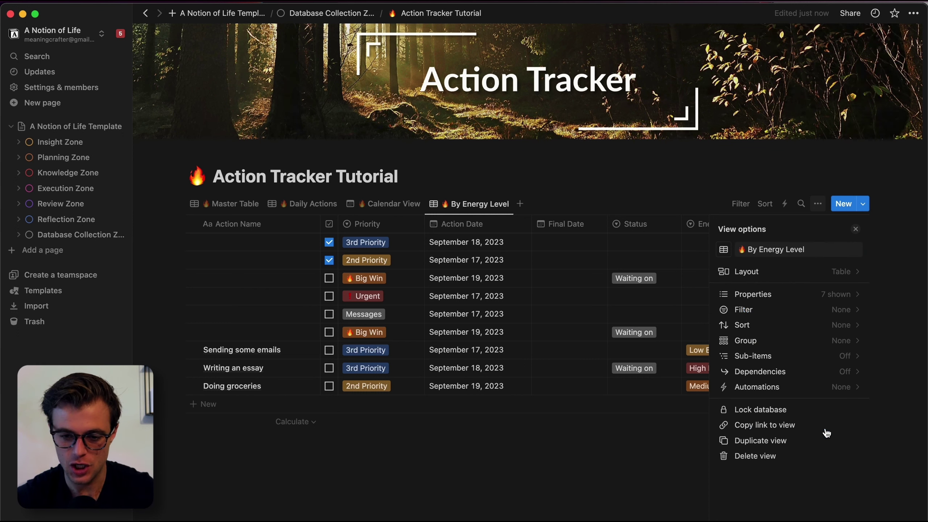
pyautogui.click(531, 496)
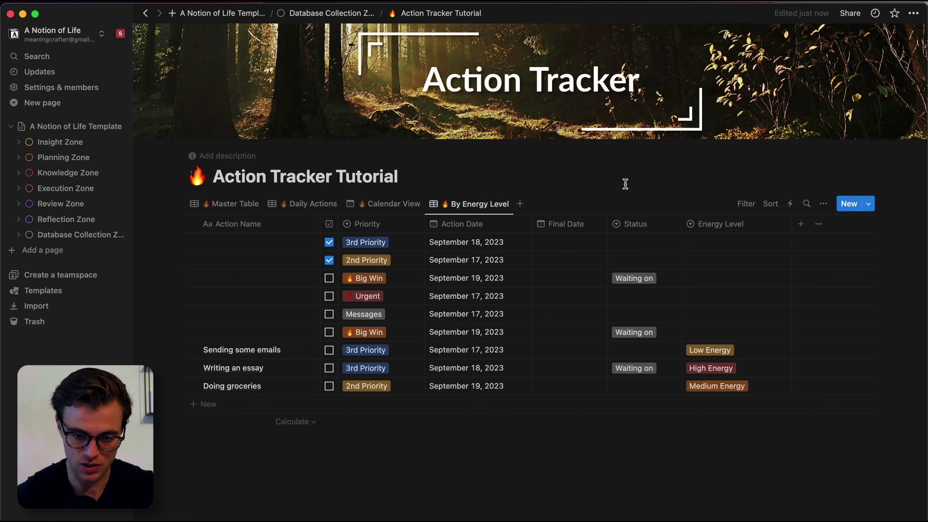
# Group the By Energy Level view by the Energy Level property
pyautogui.click(824, 204)
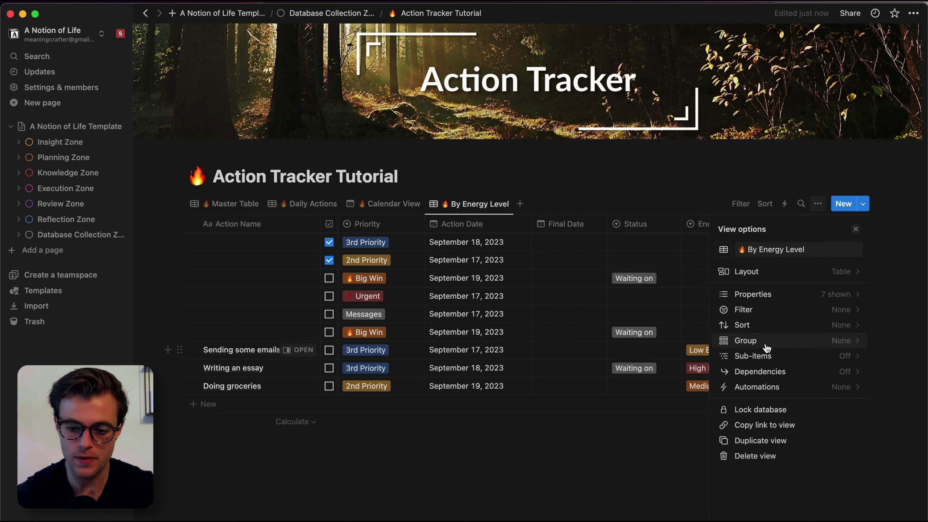
pyautogui.click(769, 347)
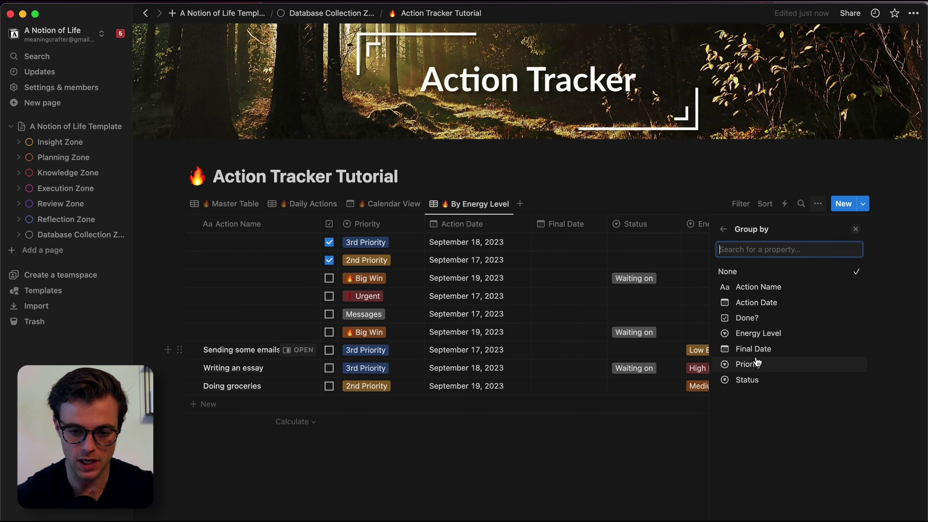
pyautogui.click(770, 333)
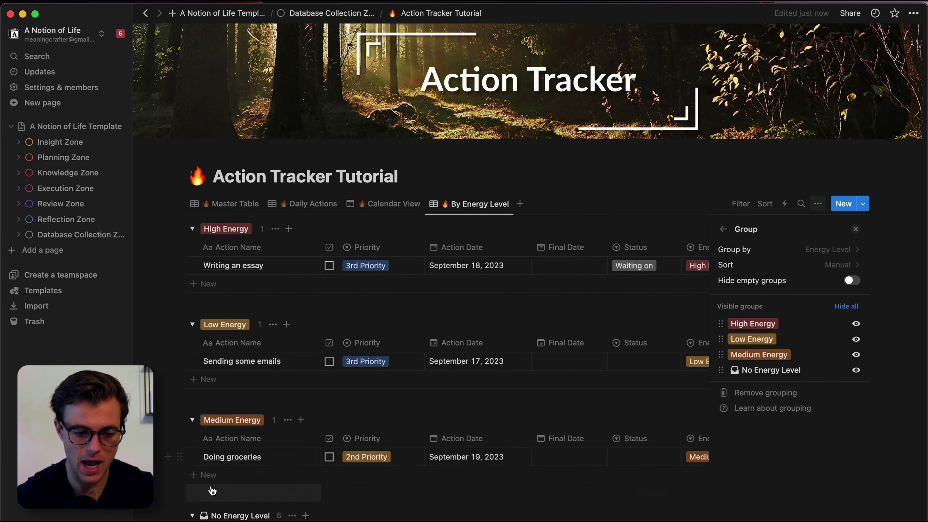
# Try grouping the By Energy Level view by Status and by Priority, and return it to Energy Level grouping
pyautogui.click(856, 250)
pyautogui.click(774, 382)
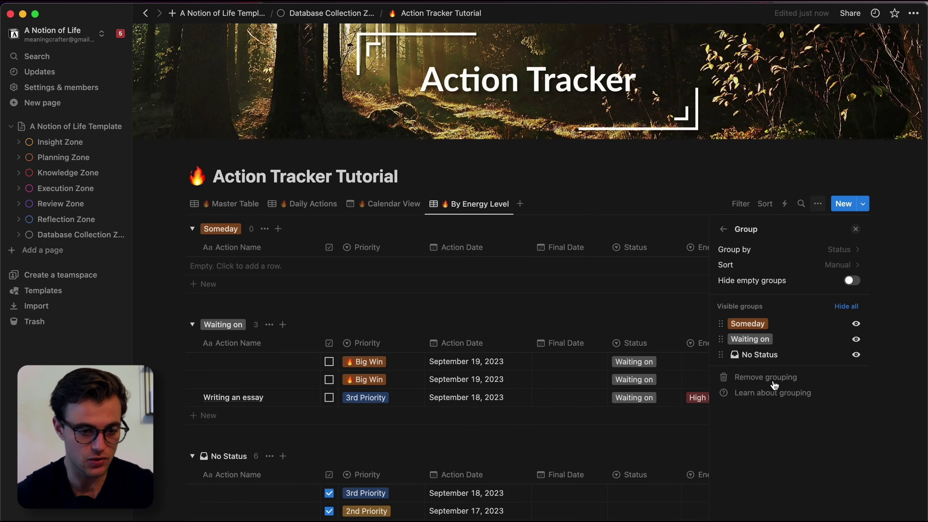
pyautogui.click(856, 250)
pyautogui.click(744, 365)
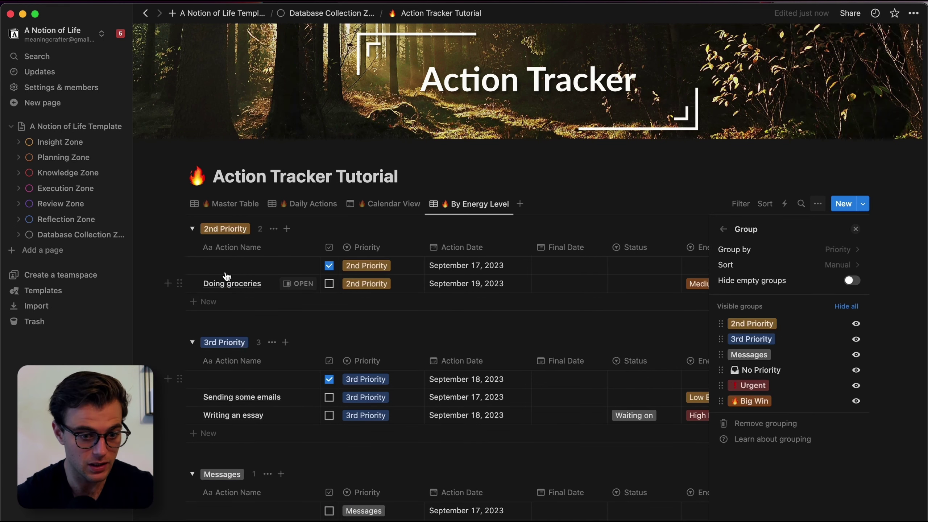
pyautogui.click(849, 249)
pyautogui.click(754, 335)
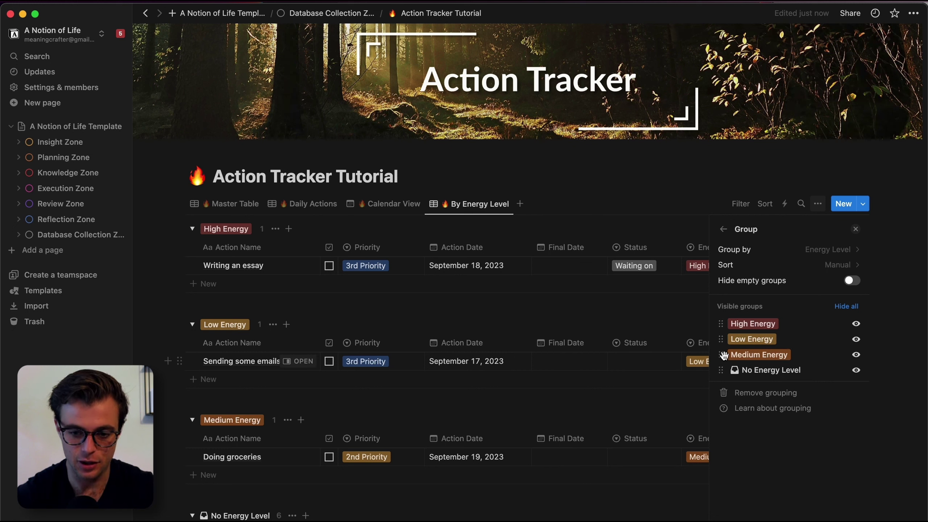
# Keep the group sort on Manual and move the Medium Energy group above Low Energy
pyautogui.click(804, 265)
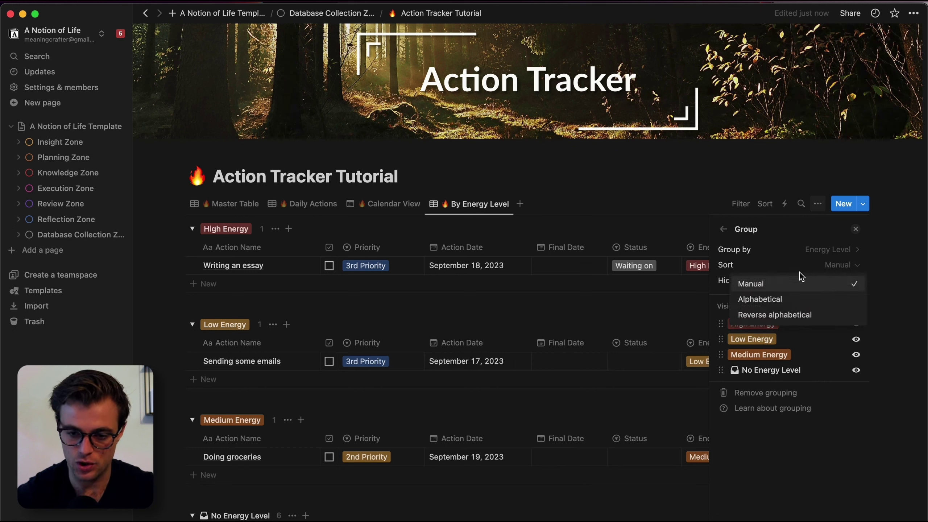
pyautogui.click(771, 288)
pyautogui.moveTo(721, 354); pyautogui.dragTo(722, 342)
pyautogui.click(307, 251)
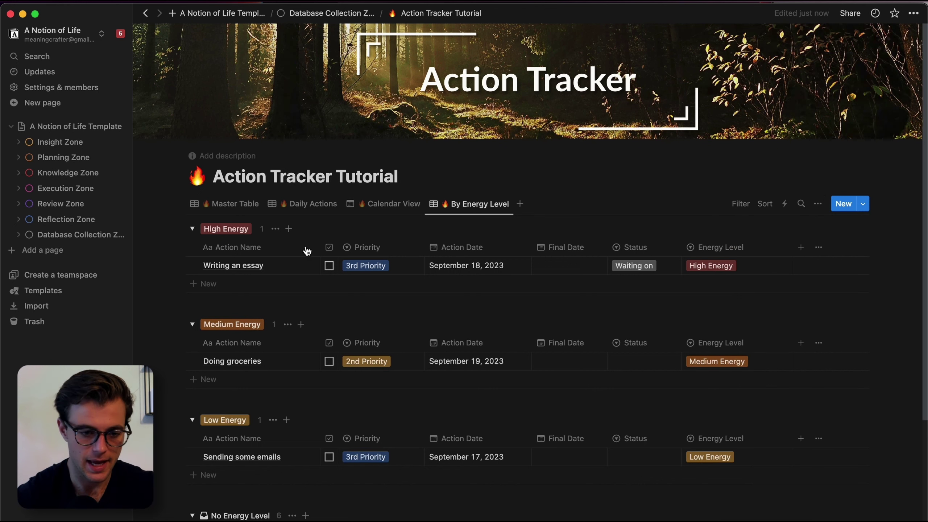
# Collapse the High, Medium and Low Energy groups and assign High Energy to the first action under No Energy Level
pyautogui.click(191, 228)
pyautogui.click(192, 257)
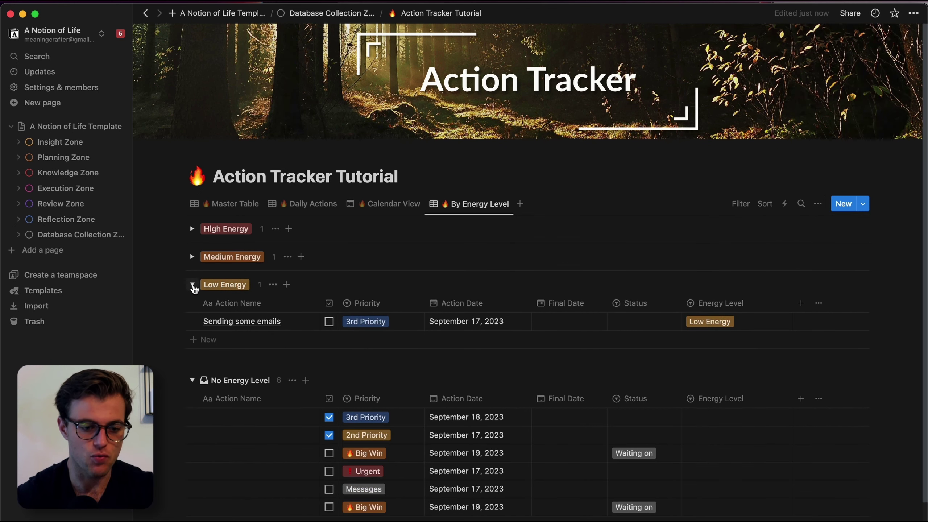
pyautogui.click(192, 285)
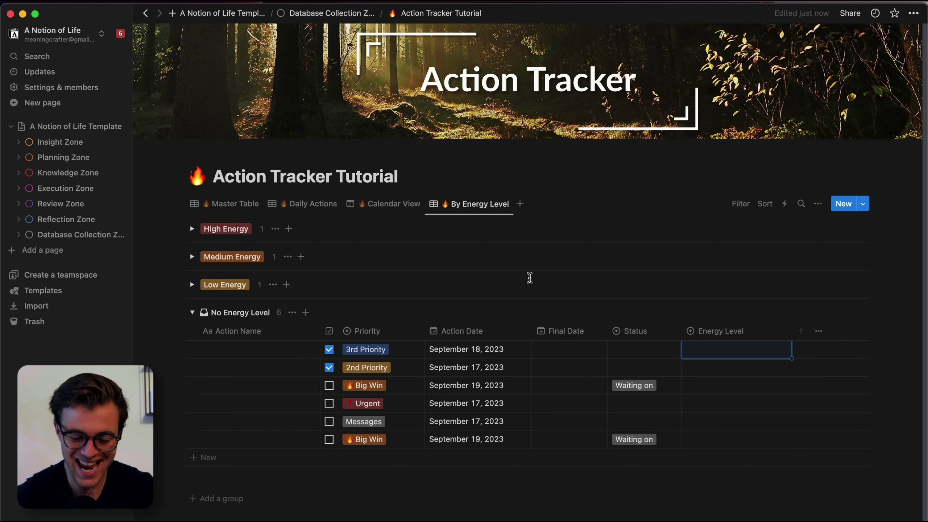
pyautogui.click(719, 351)
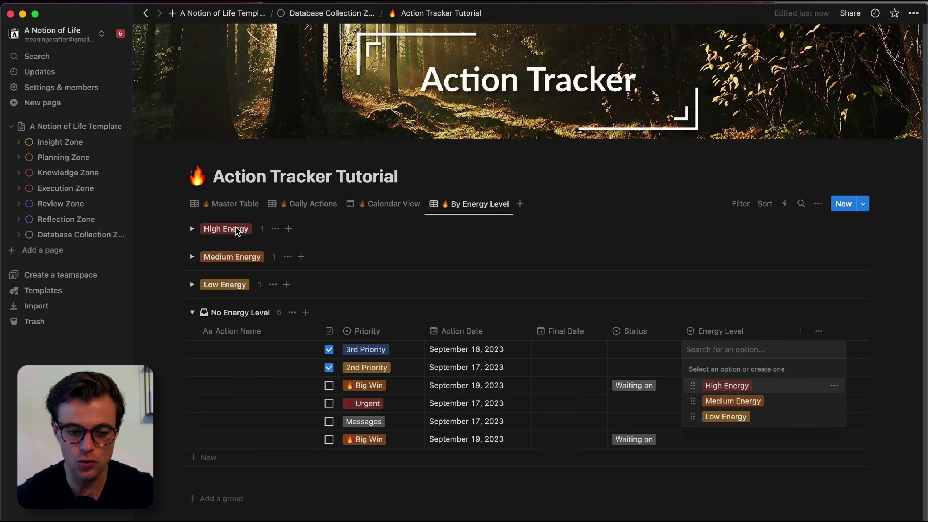
pyautogui.click(727, 389)
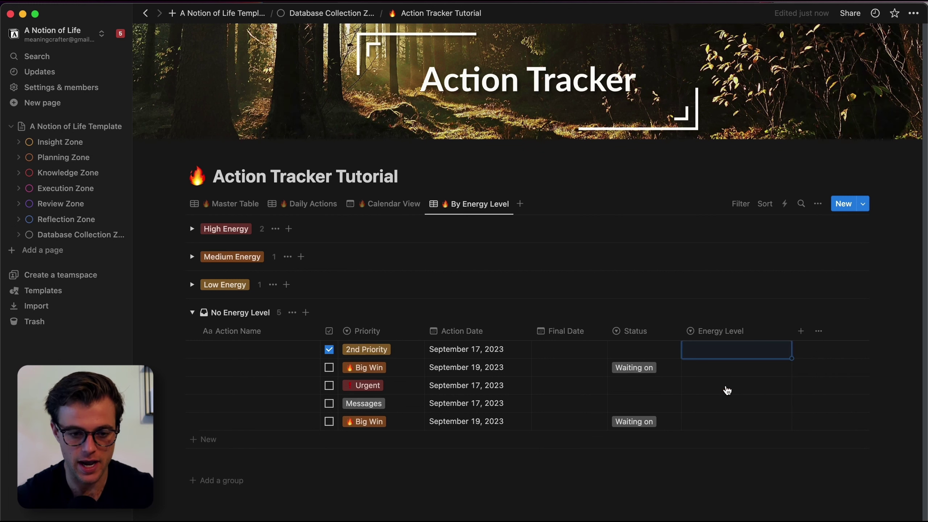
# Assign High Energy to the 2nd Priority action under No Energy Level and check the contents of the High Energy group
pyautogui.click(712, 350)
pyautogui.click(720, 385)
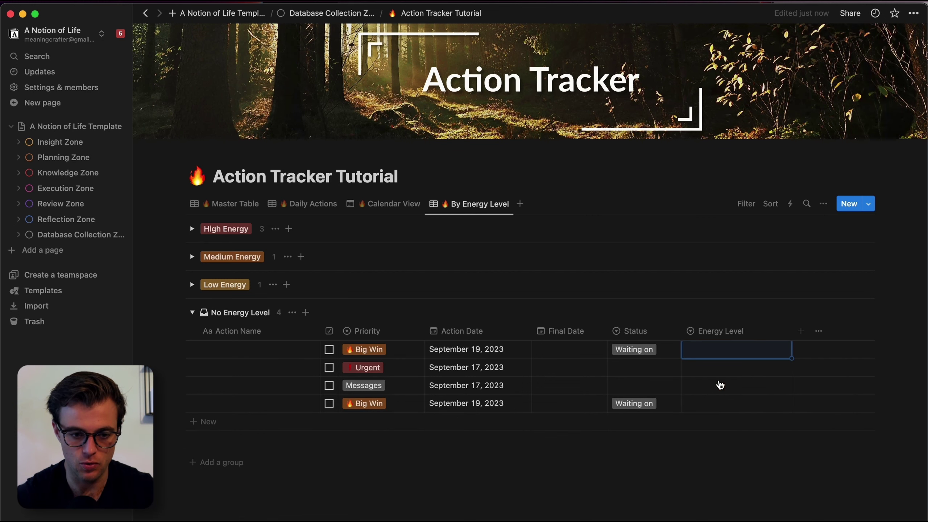
pyautogui.click(192, 229)
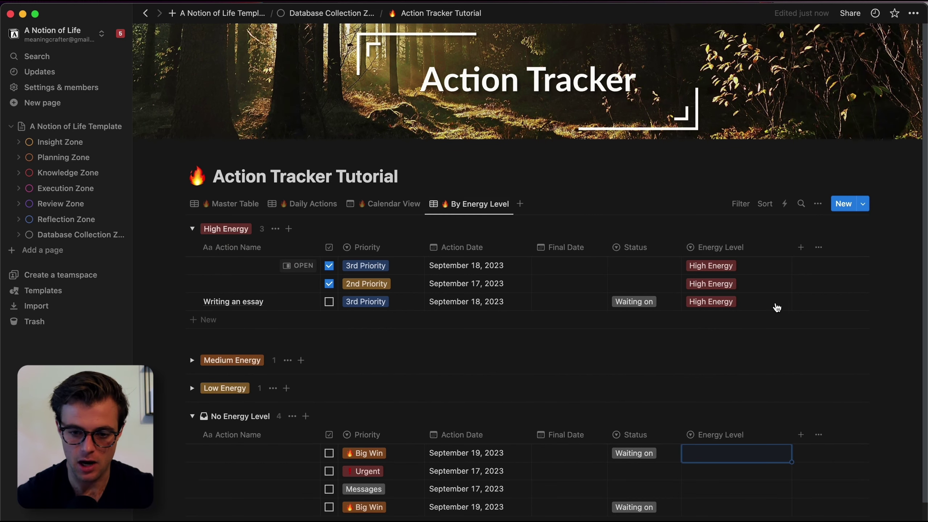
pyautogui.click(192, 229)
# Assign Medium Energy to the two Big Win actions and the Urgent action, and Low Energy to the Messages action
pyautogui.click(727, 358)
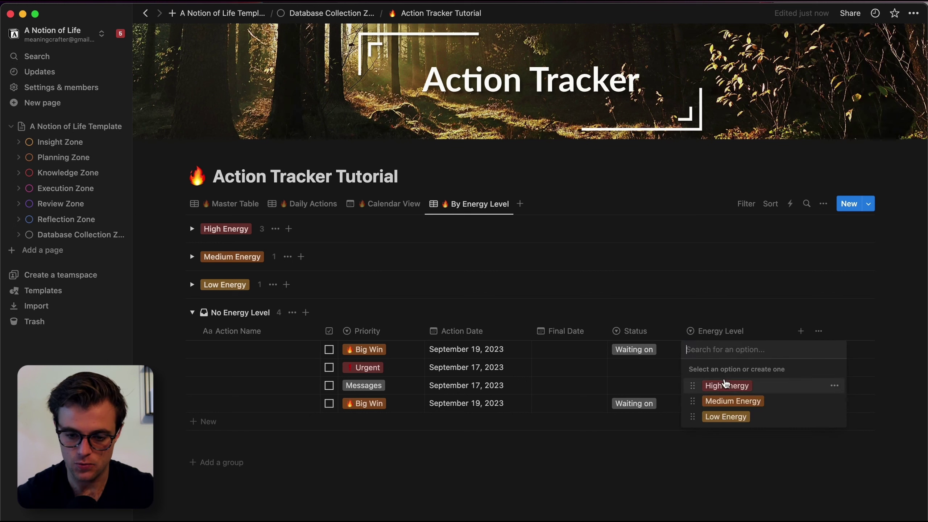
pyautogui.click(731, 401)
pyautogui.press('Return')
pyautogui.click(731, 401)
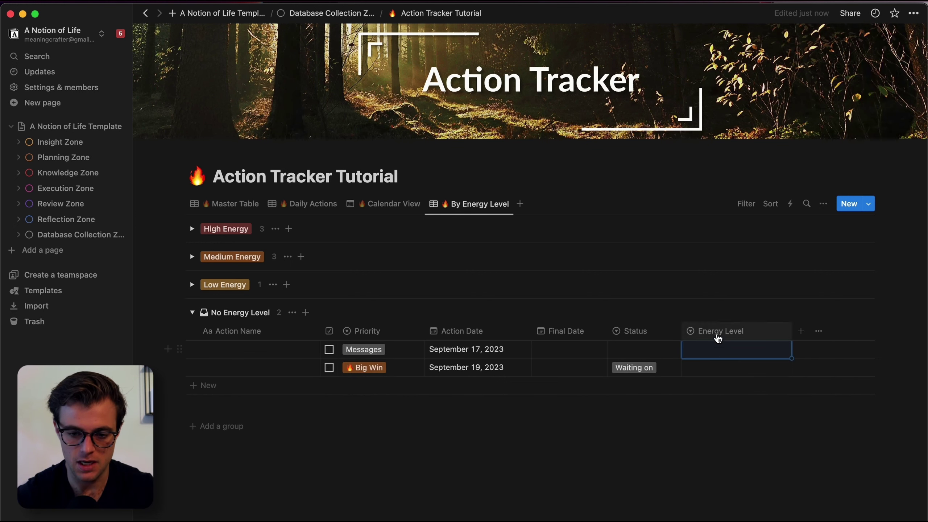
pyautogui.press('Return')
pyautogui.click(725, 417)
pyautogui.click(726, 360)
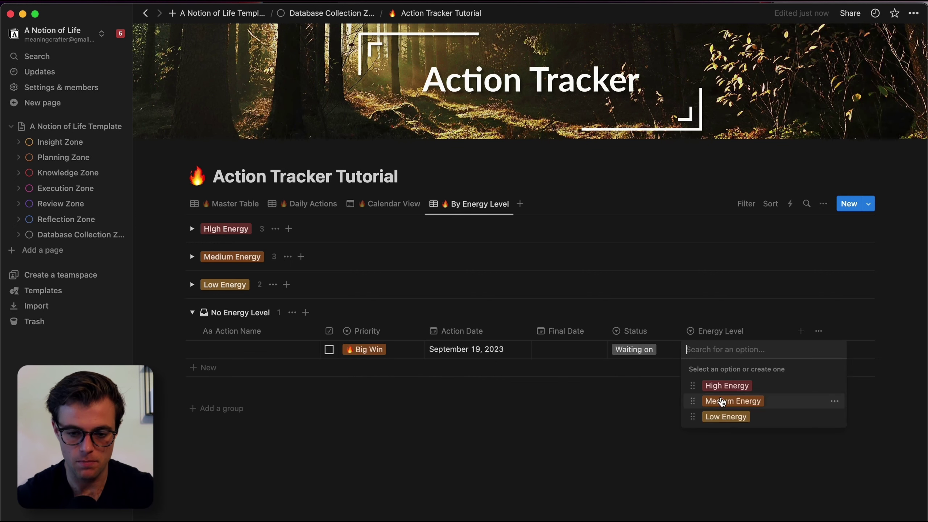
pyautogui.click(718, 401)
# Collapse the No Energy Level group and expand the High Energy and Medium Energy groups
pyautogui.click(191, 312)
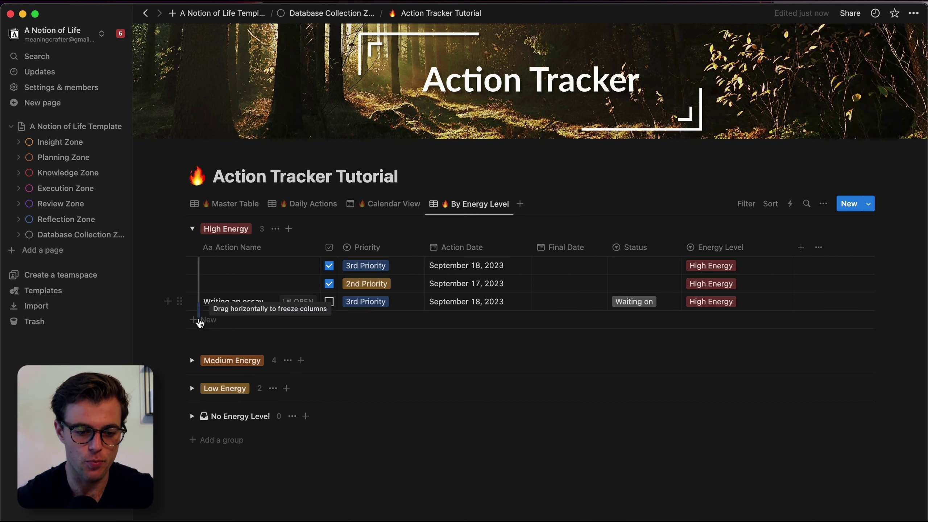
pyautogui.click(191, 360)
pyautogui.scroll(-3, 191, 362)
pyautogui.scroll(1, 191, 365)
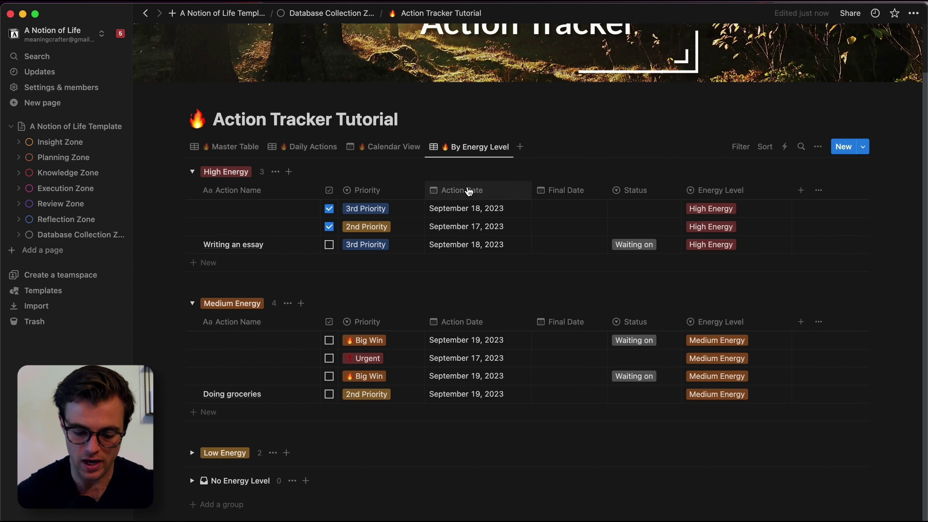
# Hide the Action Date and Energy Level properties in the By Energy Level view
pyautogui.click(469, 190)
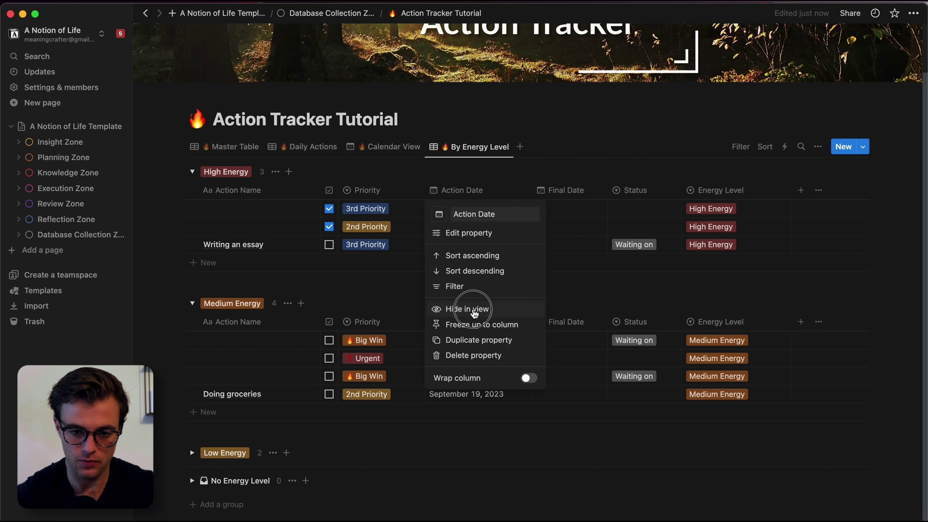
pyautogui.click(484, 310)
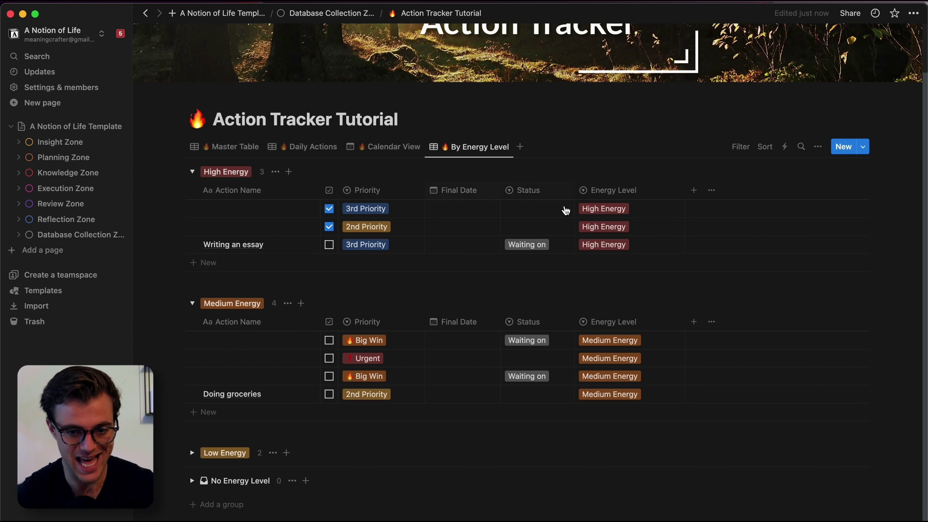
pyautogui.click(632, 191)
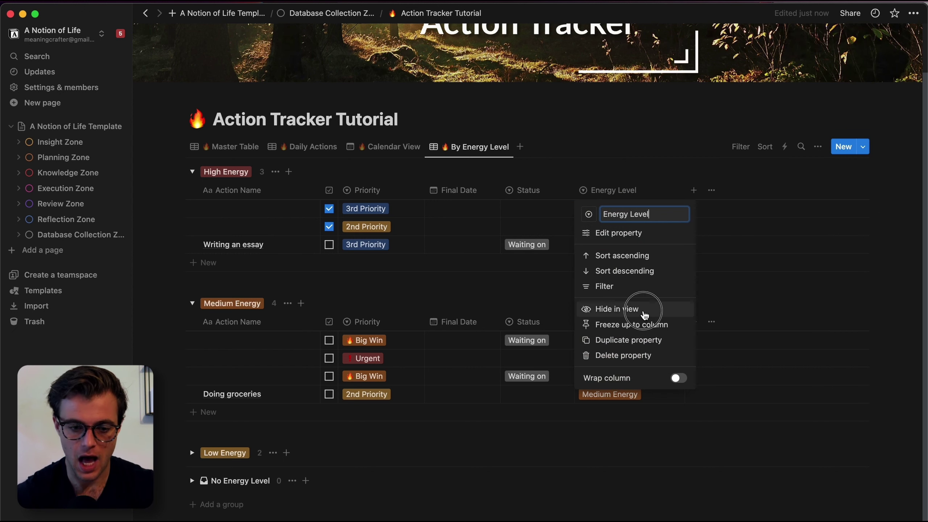
pyautogui.click(618, 309)
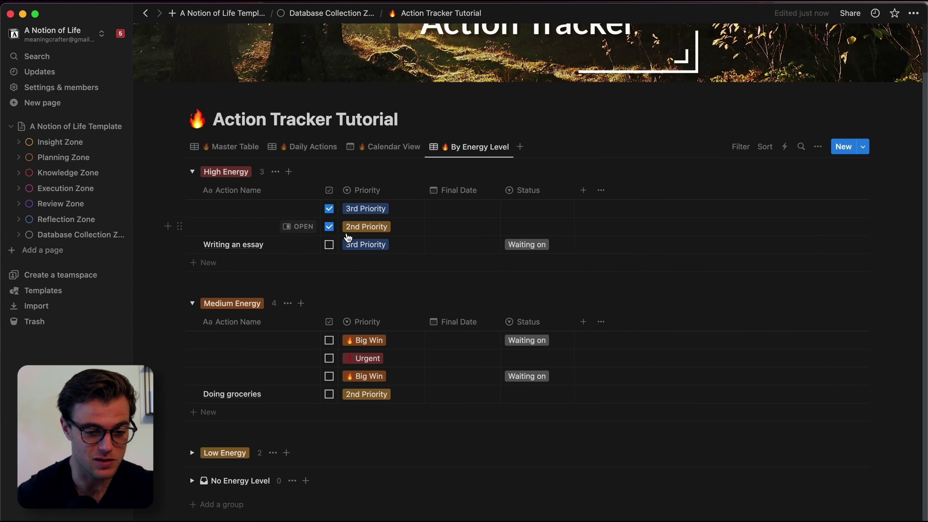
# Filter the By Energy Level view to actions with Done? Unchecked and save the filter for everyone
pyautogui.click(746, 147)
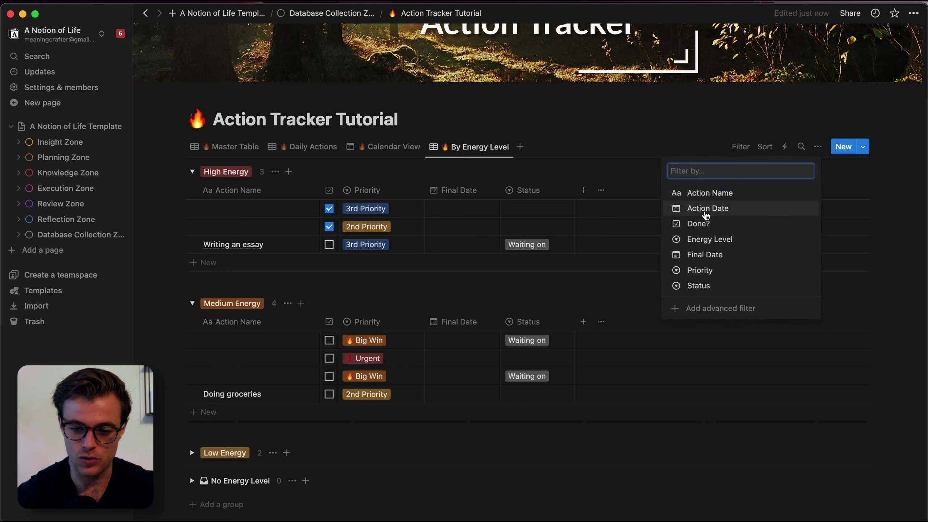
pyautogui.click(700, 222)
pyautogui.click(199, 182)
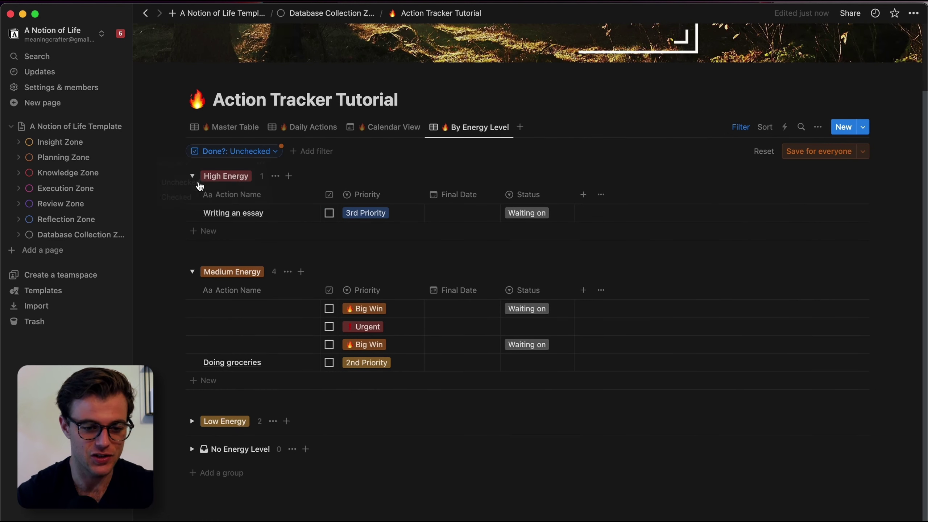
pyautogui.click(818, 153)
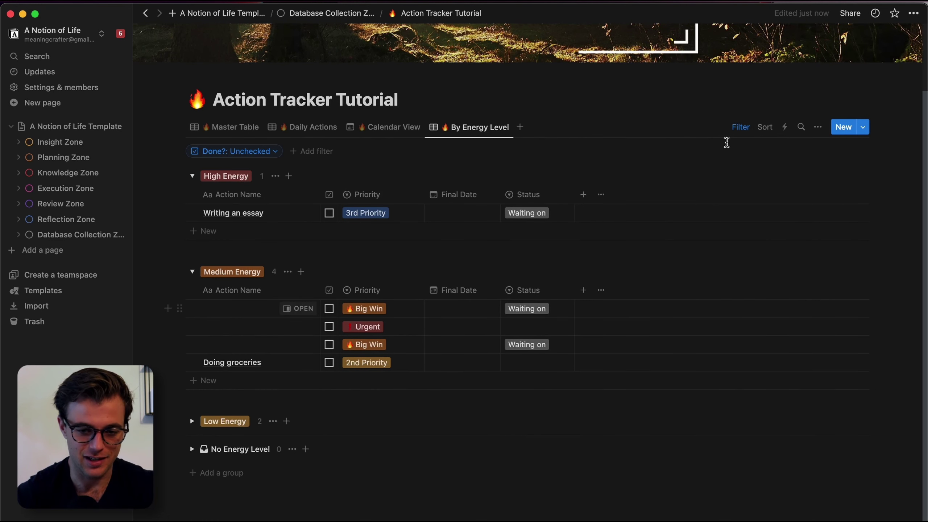
# Sort the By Energy Level view by Priority ascending for everyone, and collapse the Medium and High Energy groups
pyautogui.click(764, 129)
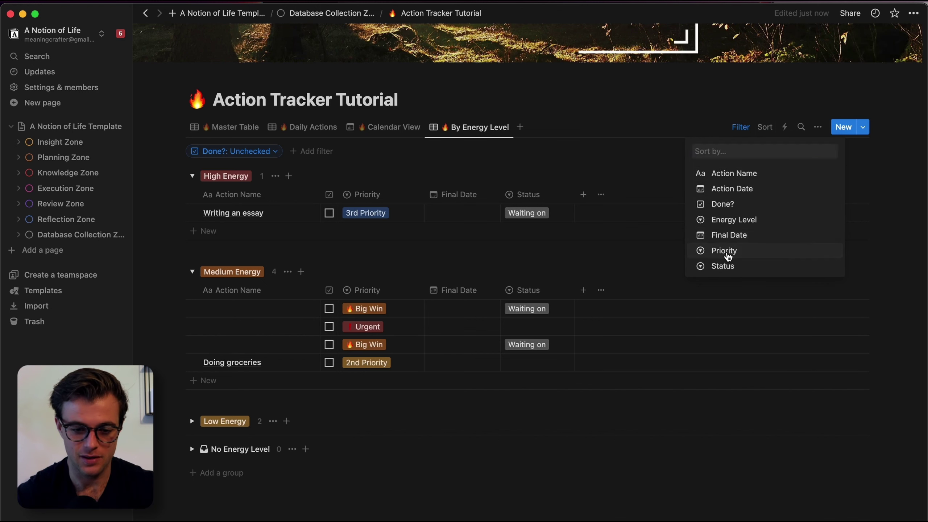
pyautogui.click(728, 250)
pyautogui.click(804, 152)
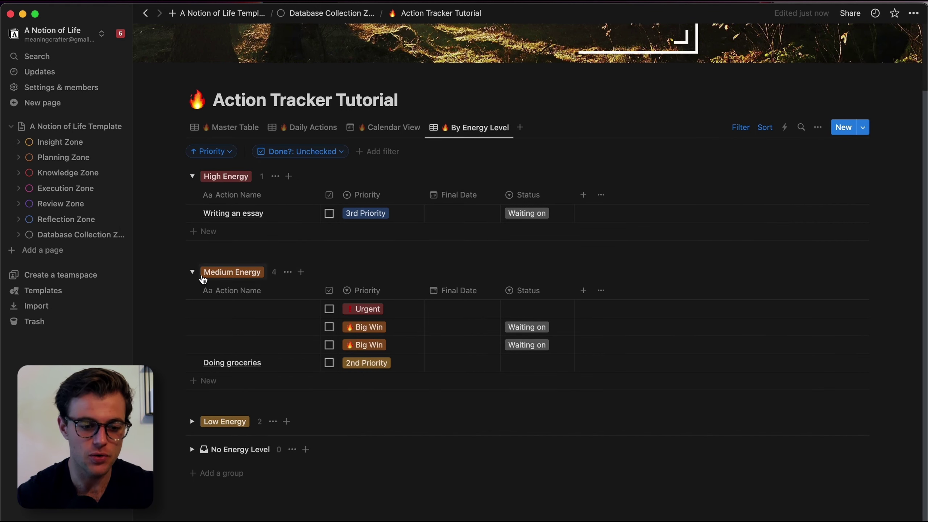
pyautogui.click(192, 271)
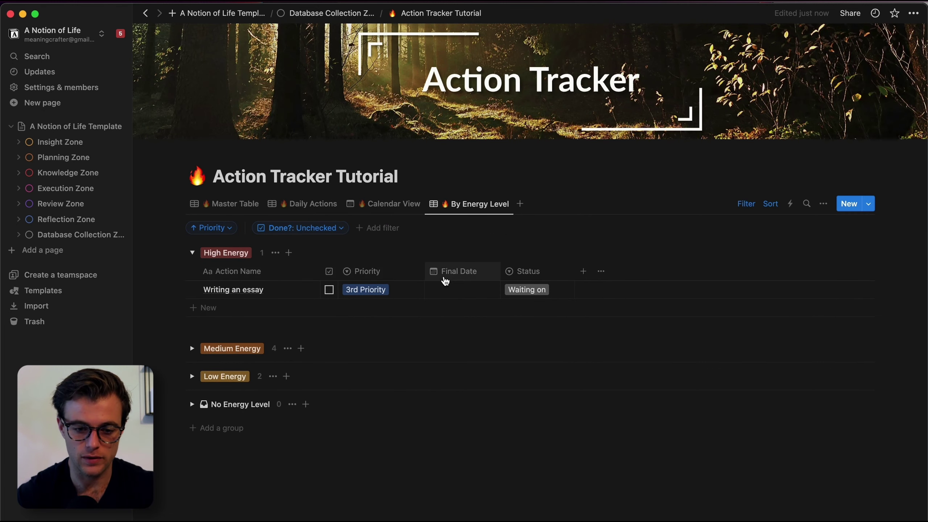
pyautogui.click(190, 254)
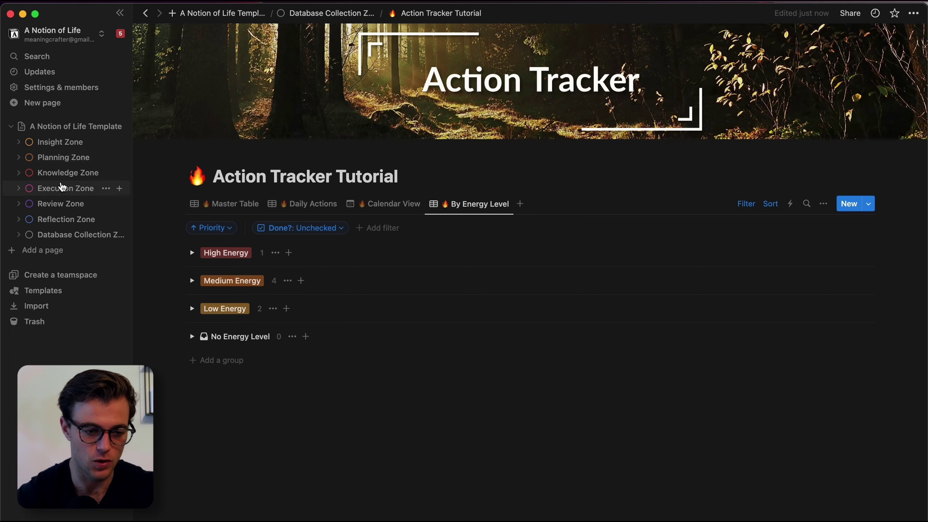
# Open the Execution Zone page, examine the energy groups in its Energy view, and collapse the High energy group
pyautogui.click(62, 187)
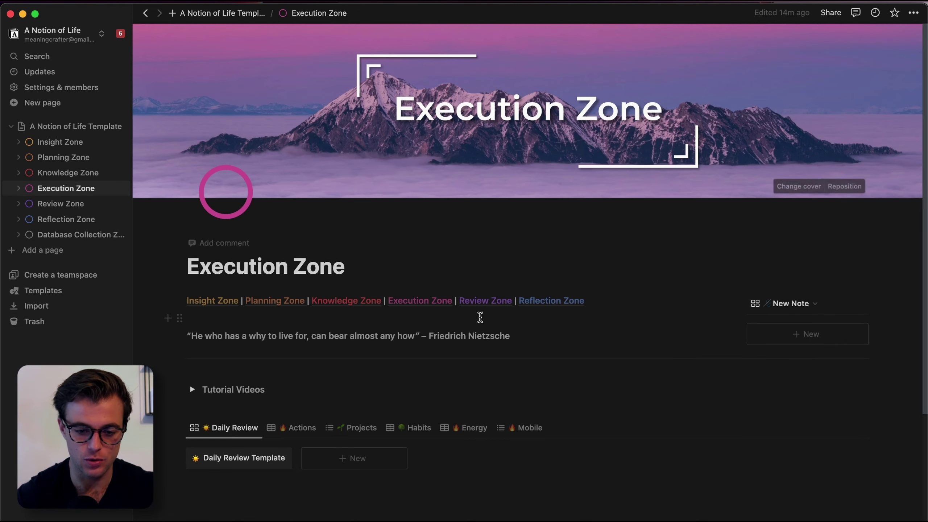
pyautogui.scroll(-4, 480, 260)
pyautogui.click(472, 285)
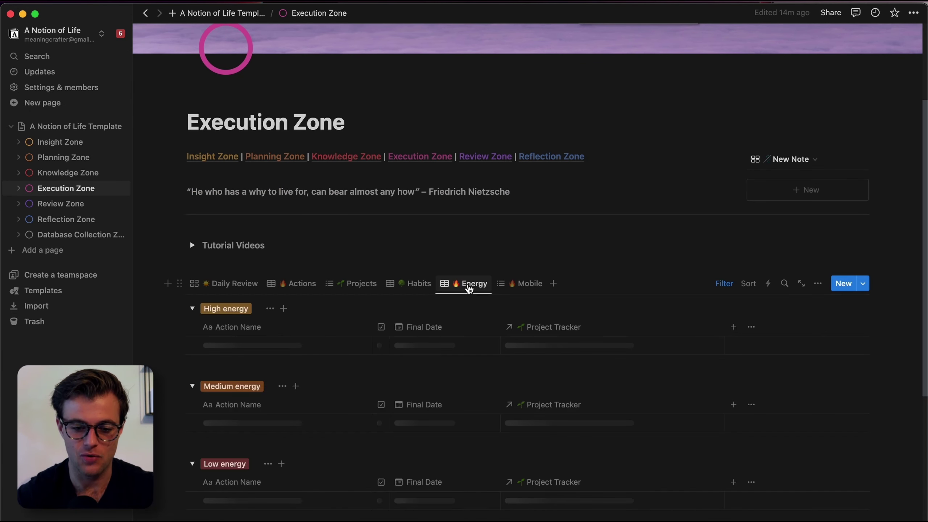
pyautogui.scroll(-5, 470, 289)
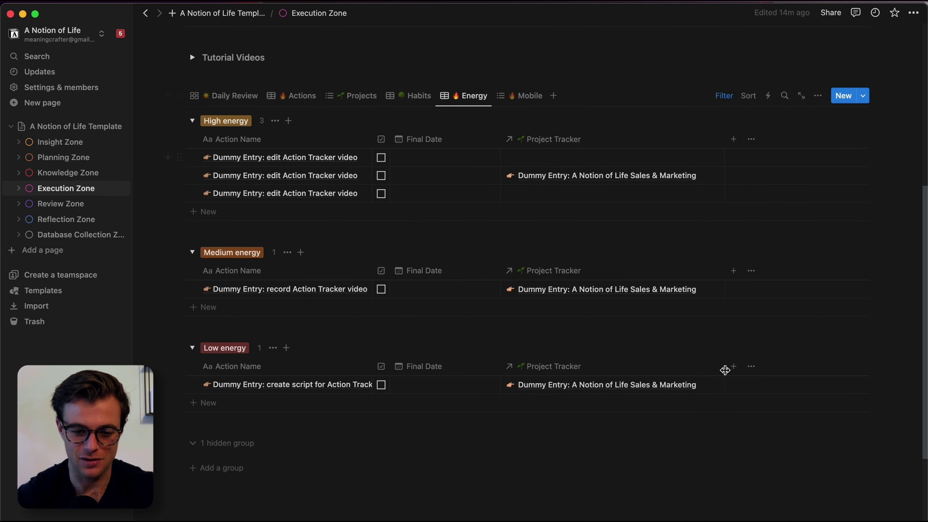
pyautogui.scroll(1, 265, 238)
pyautogui.scroll(-2, 269, 239)
pyautogui.scroll(1, 269, 239)
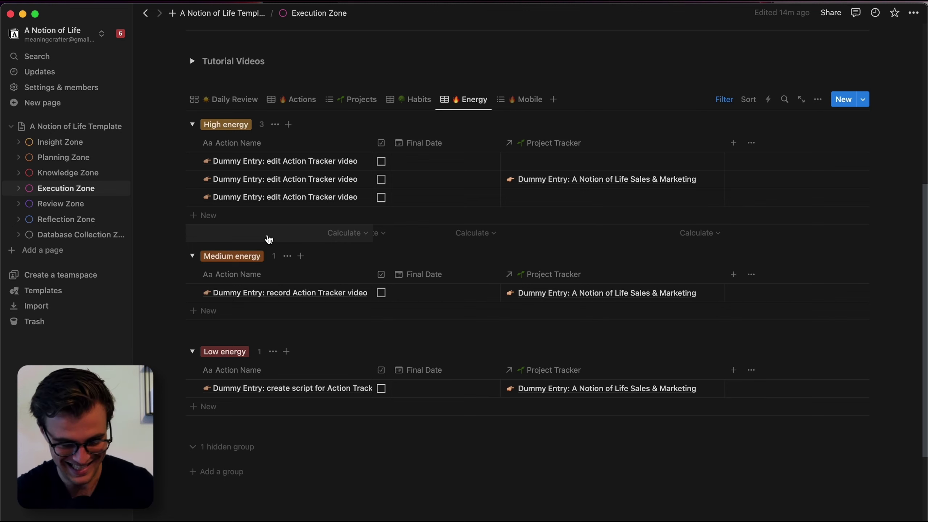
pyautogui.click(192, 124)
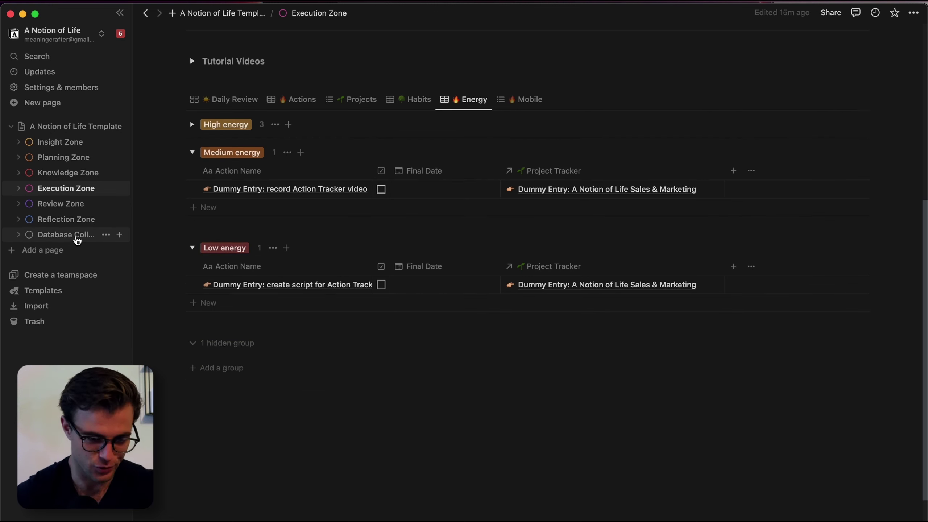
# Reopen the Action Tracker Tutorial database from the Database Collection Zone and review its Master Table and By Energy Level views
pyautogui.click(76, 236)
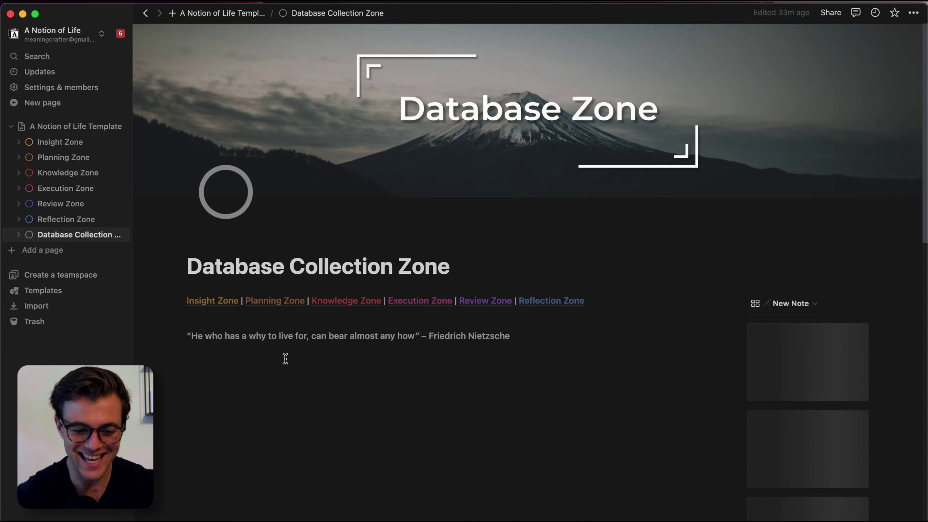
pyautogui.scroll(-5, 285, 358)
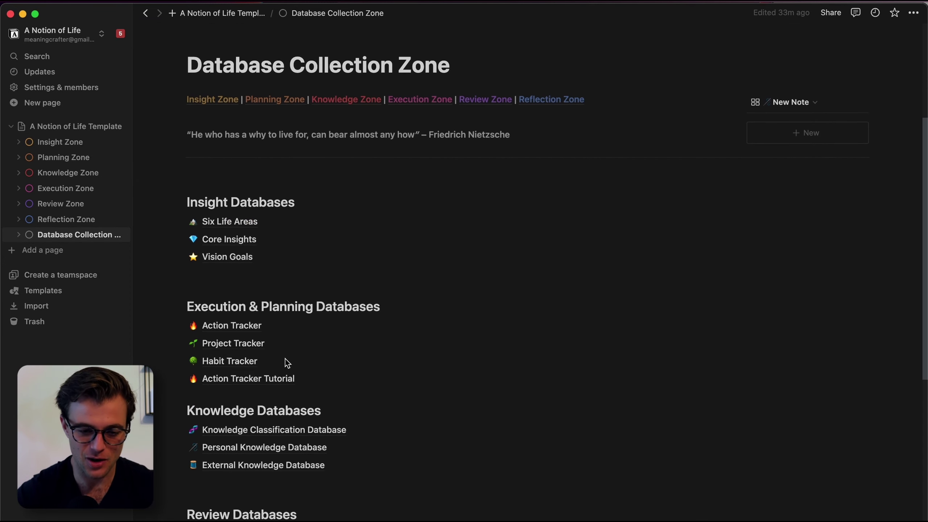
pyautogui.click(256, 380)
pyautogui.click(235, 205)
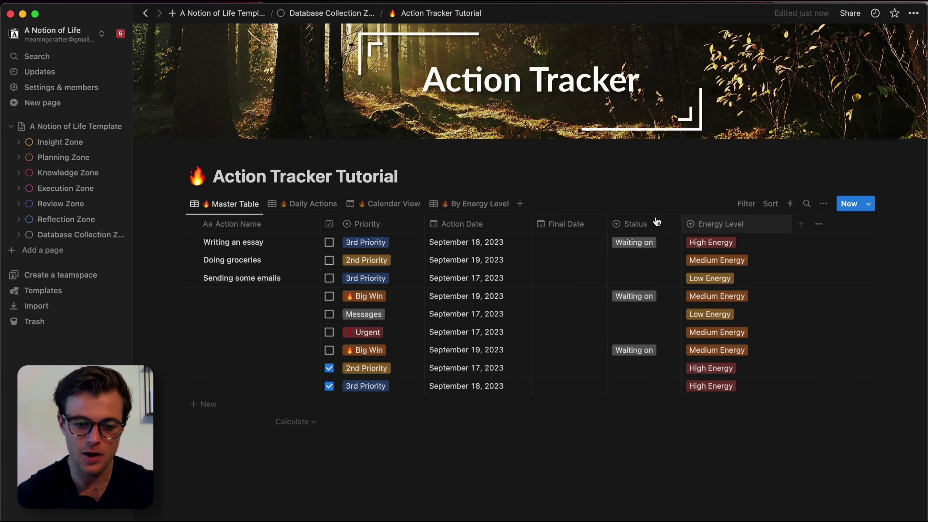
pyautogui.click(465, 205)
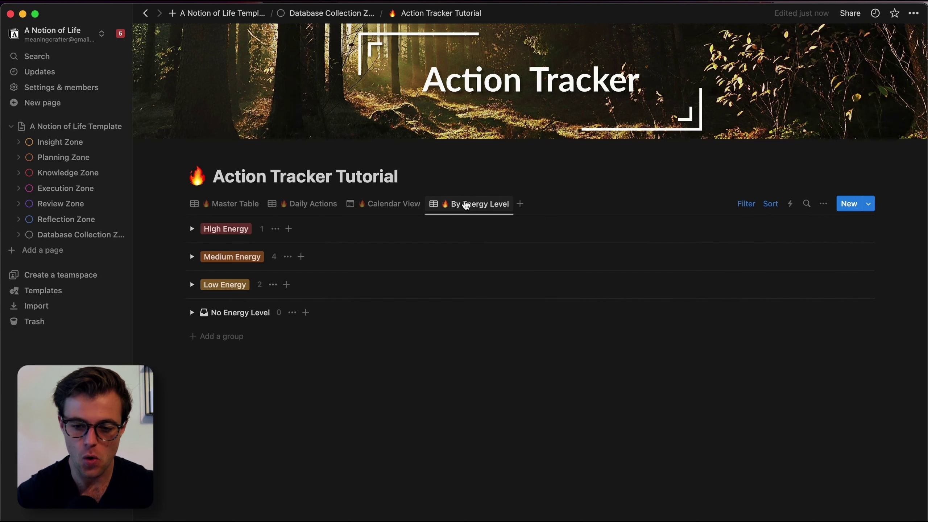